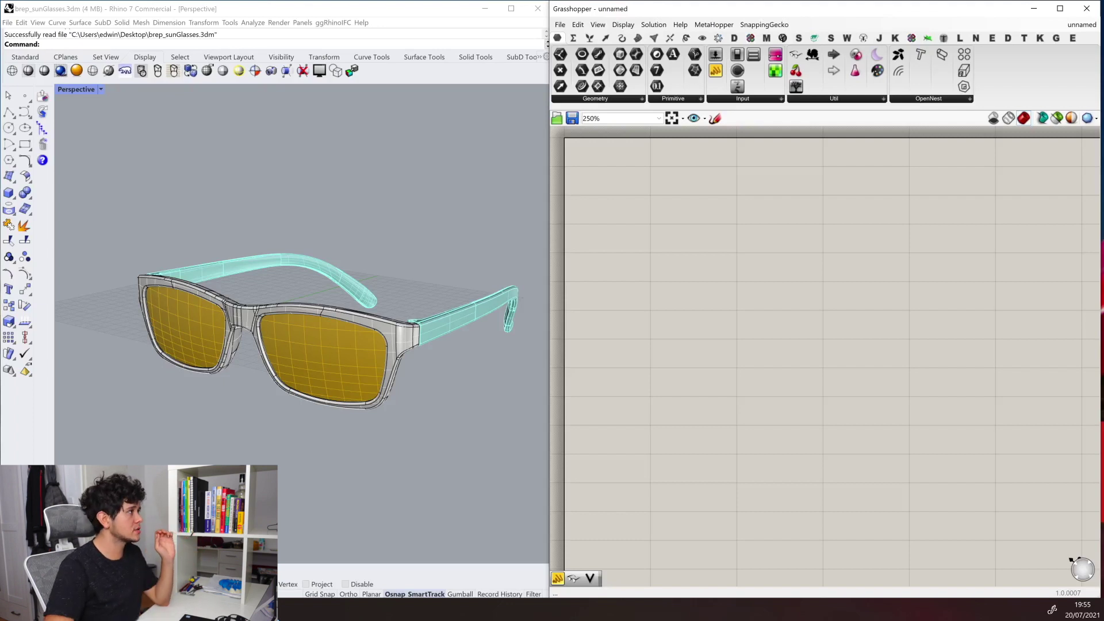
- Add a Brep parameter referencing both temple arms from the Rhino model
left_click(441, 393)
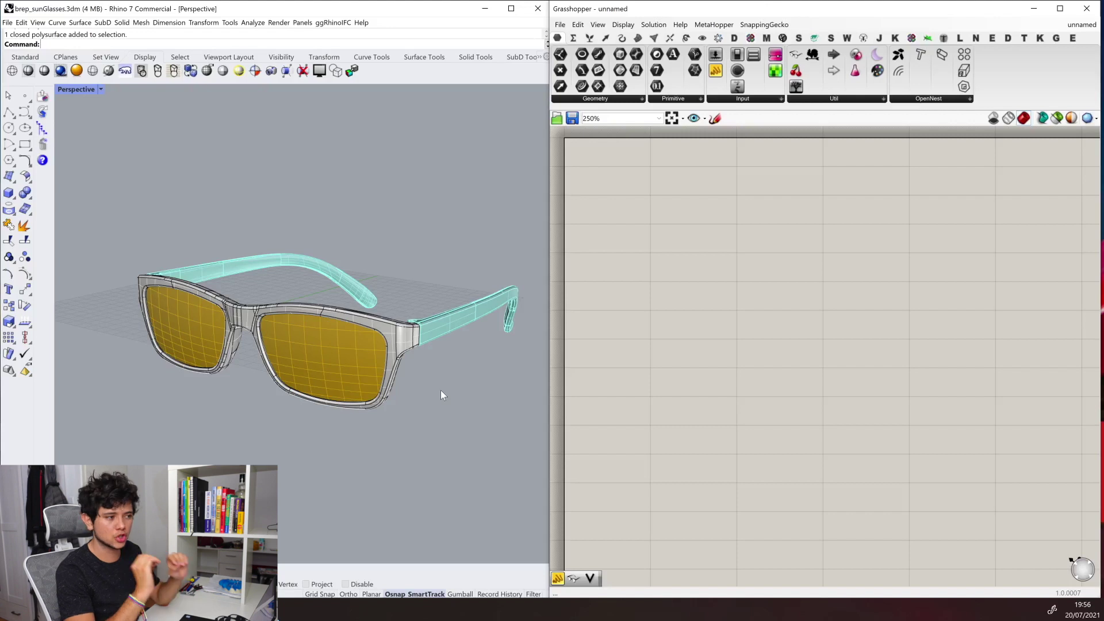
left_click(671, 380)
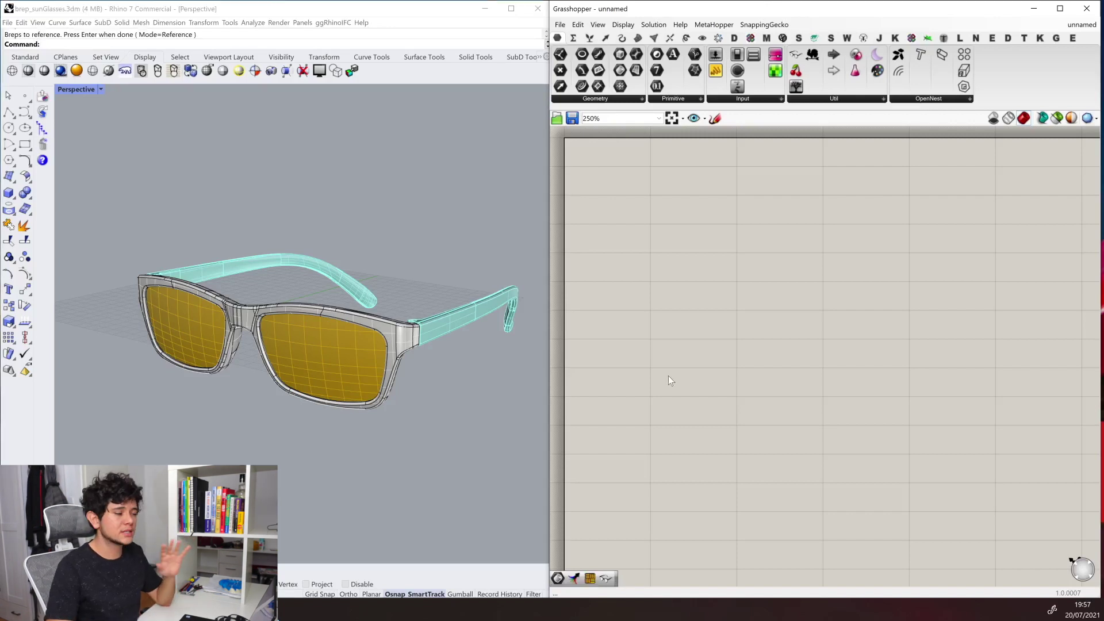
double_click(636, 240)
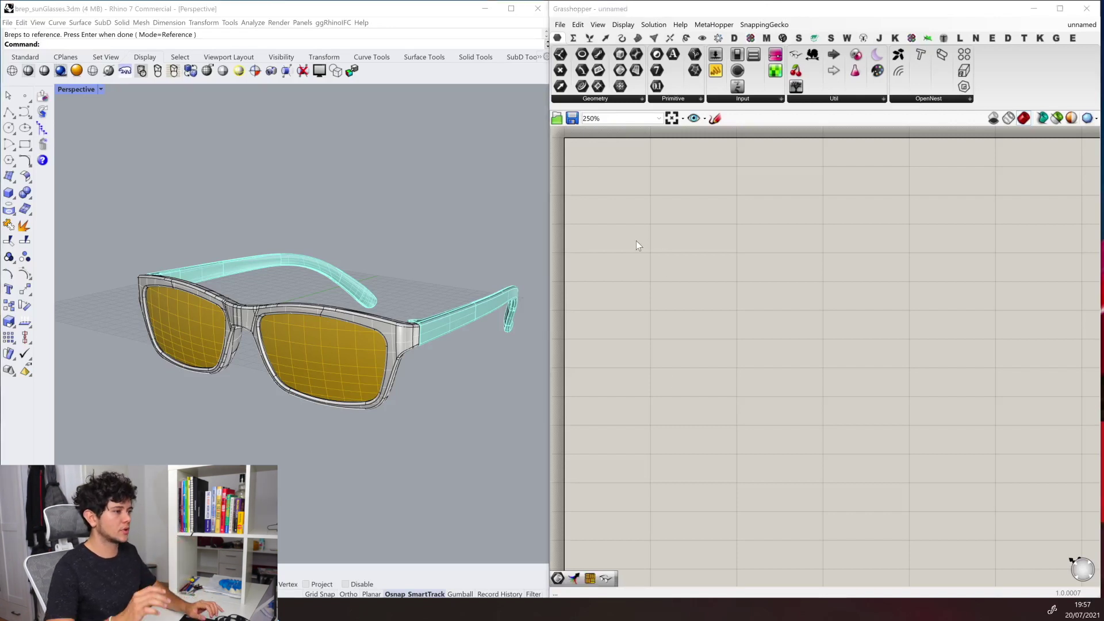
type("brep")
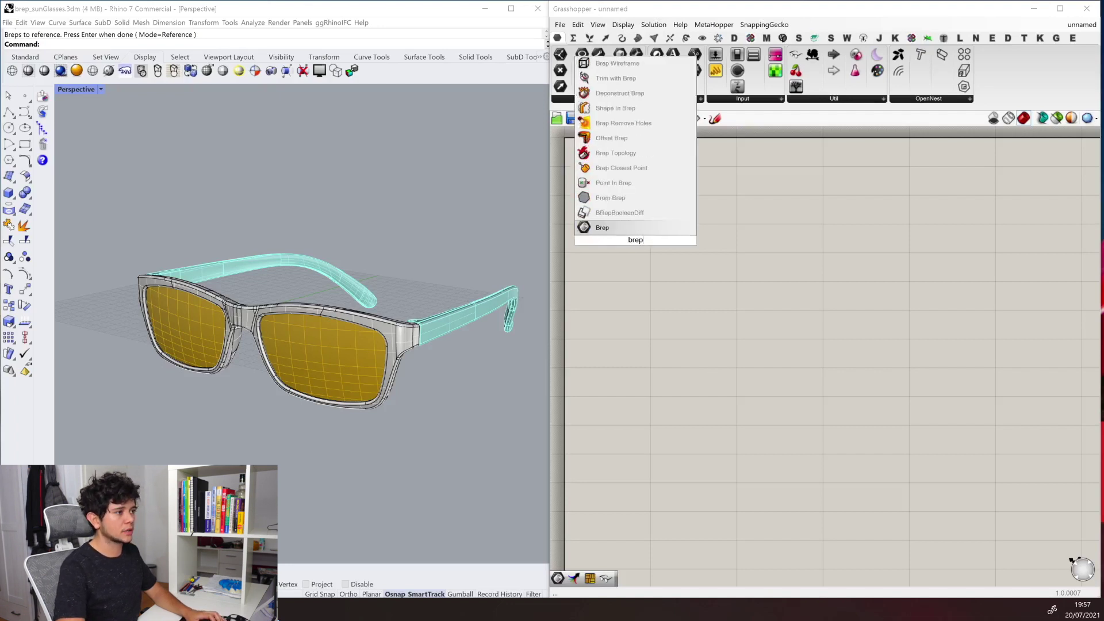
key("Return")
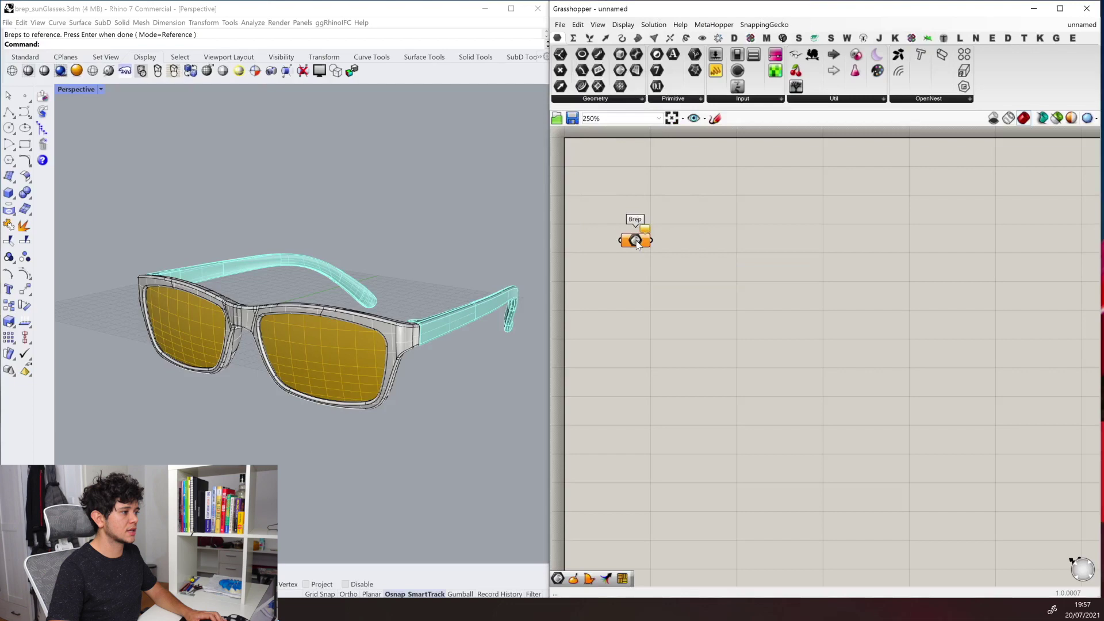
right_click(636, 241)
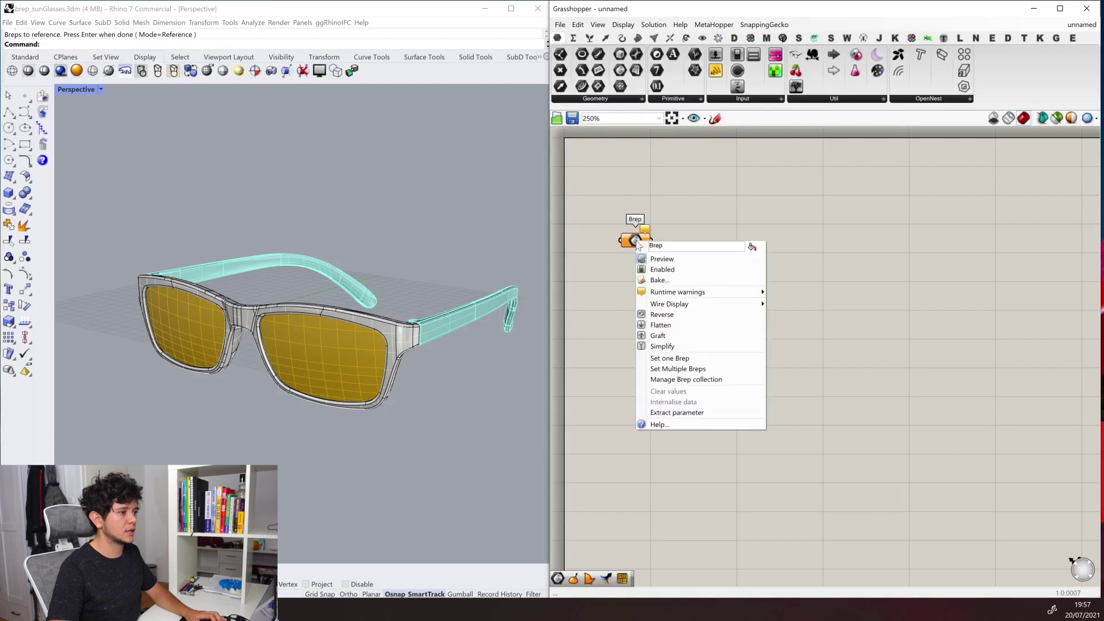
left_click(700, 371)
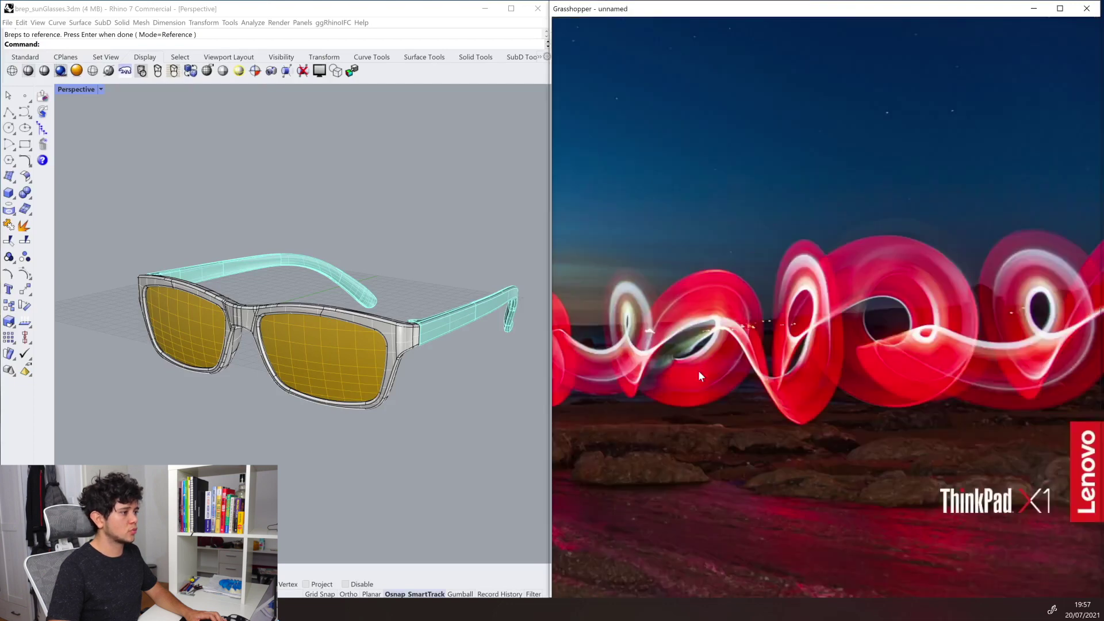
left_click(457, 312)
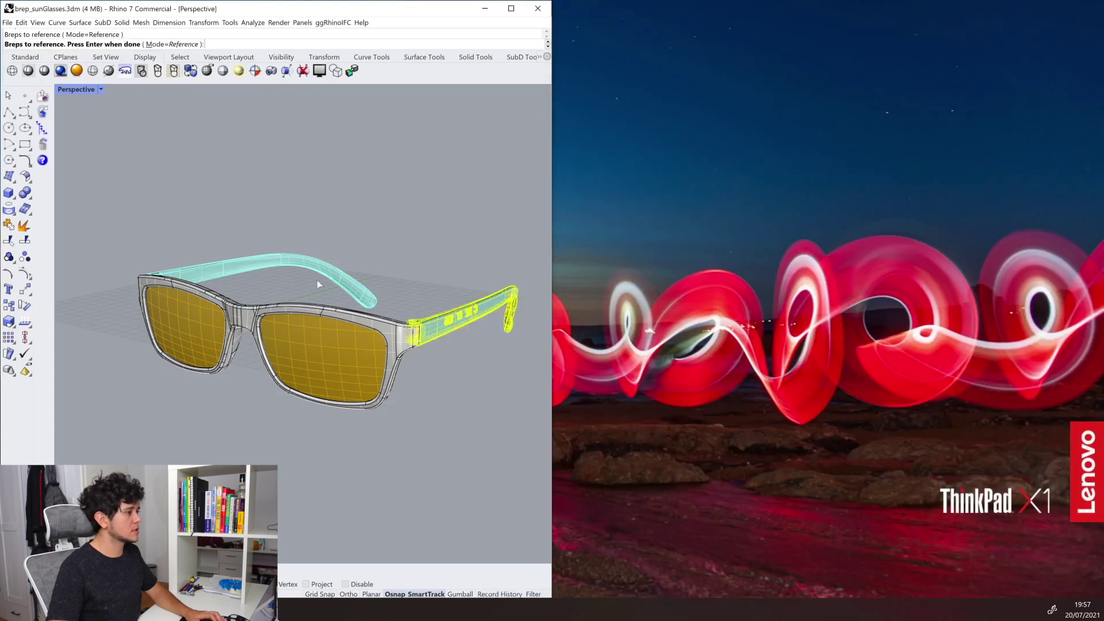
left_click(296, 260)
key("Return")
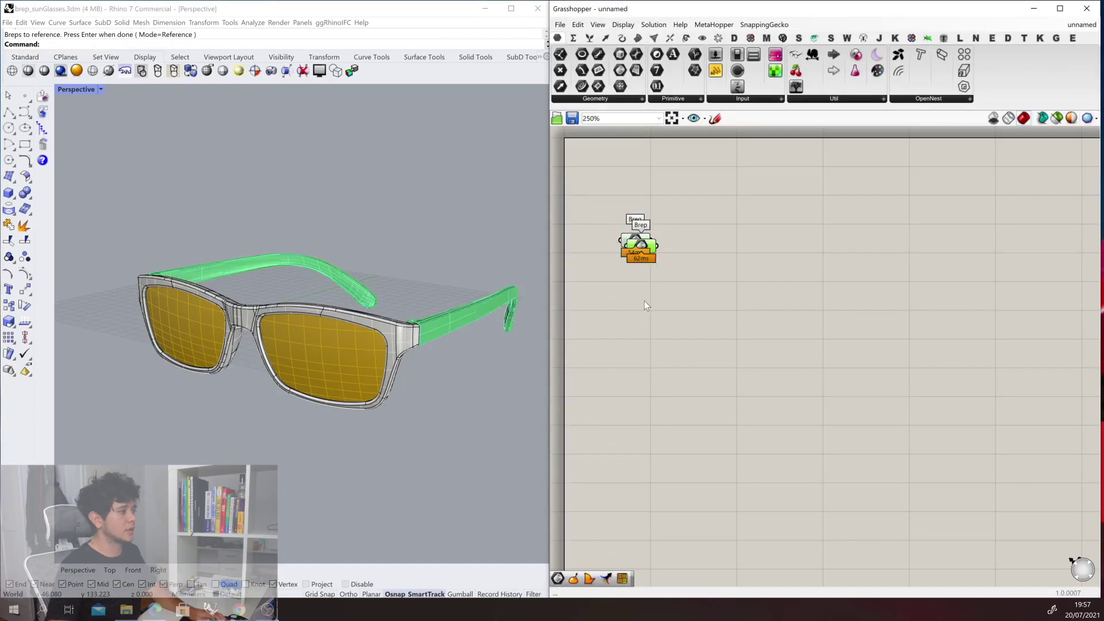
- Add a second Brep parameter referencing the glasses frame
right_click(645, 309)
left_click(707, 427)
left_click(405, 337)
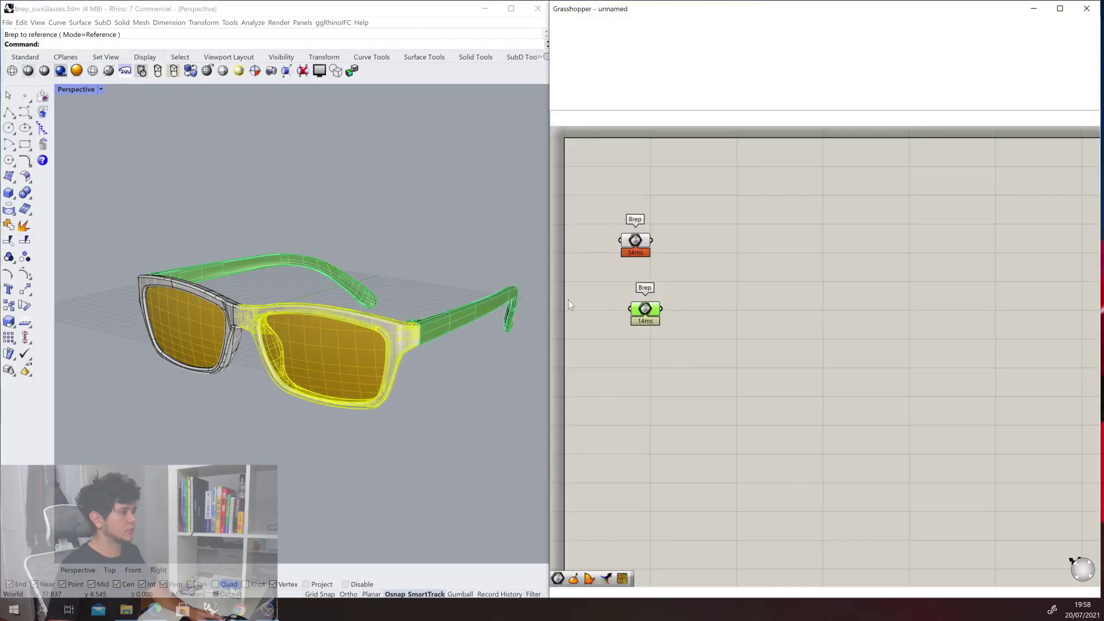
right_click(656, 316)
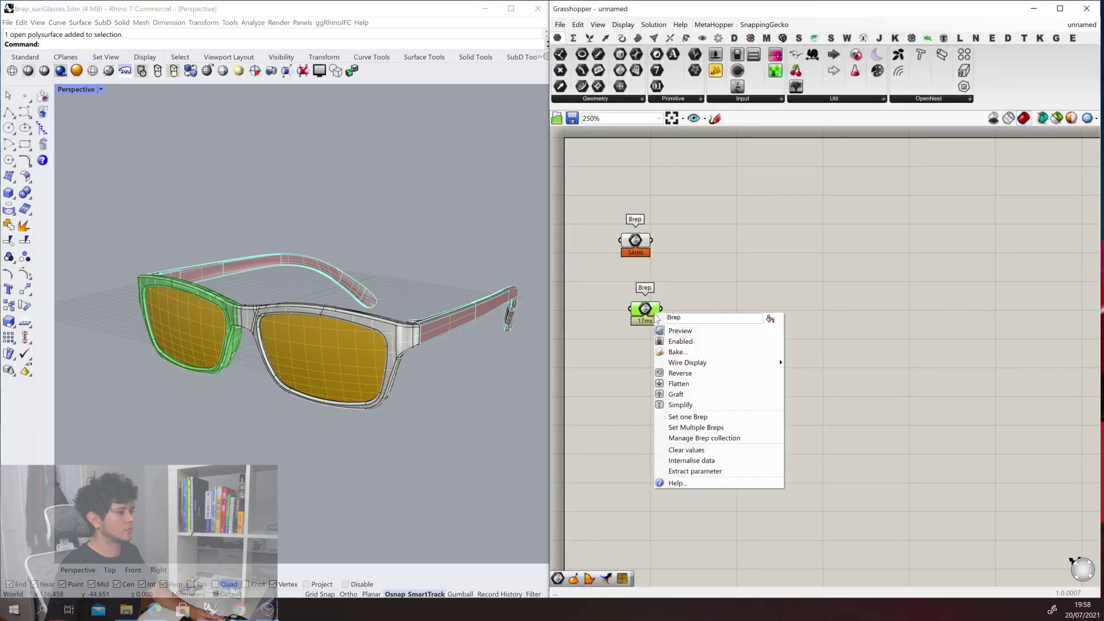
left_click(696, 428)
left_click(250, 306)
key("Return")
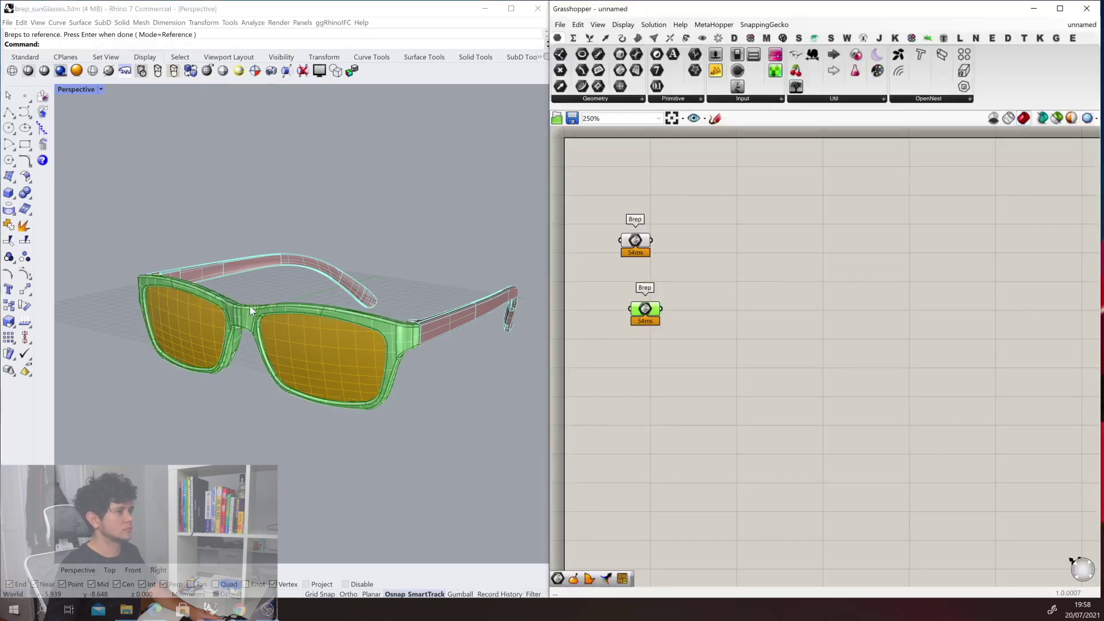
- Add a third Brep parameter referencing both lenses
left_click_drag(649, 309, 658, 374, "alt")
right_click(653, 379)
left_click(694, 494)
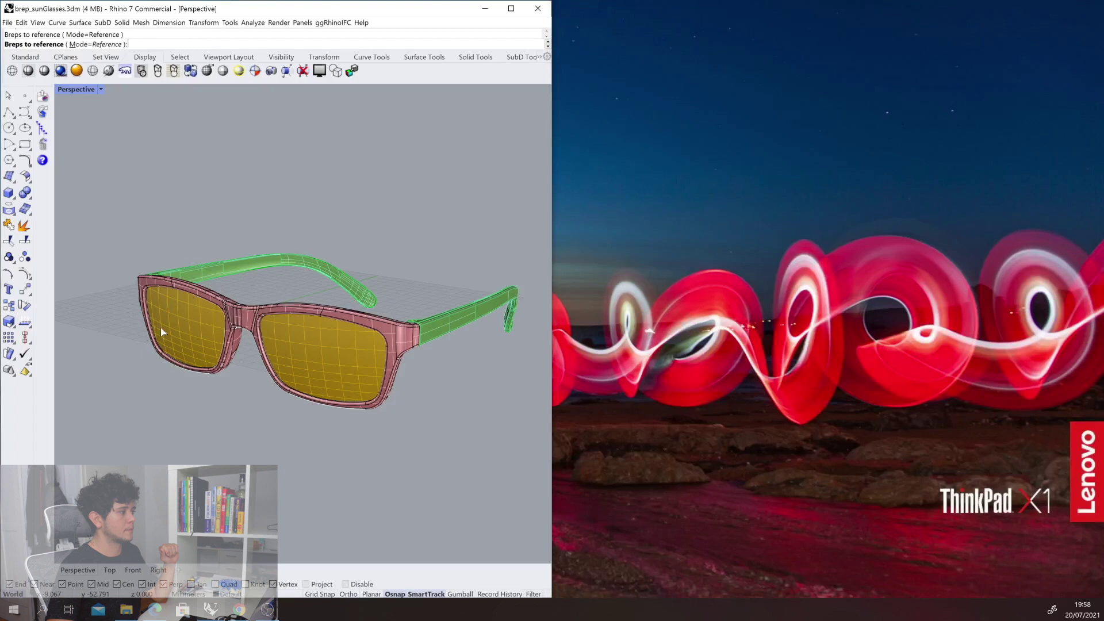
left_click(161, 326)
left_click(330, 362)
key("Return")
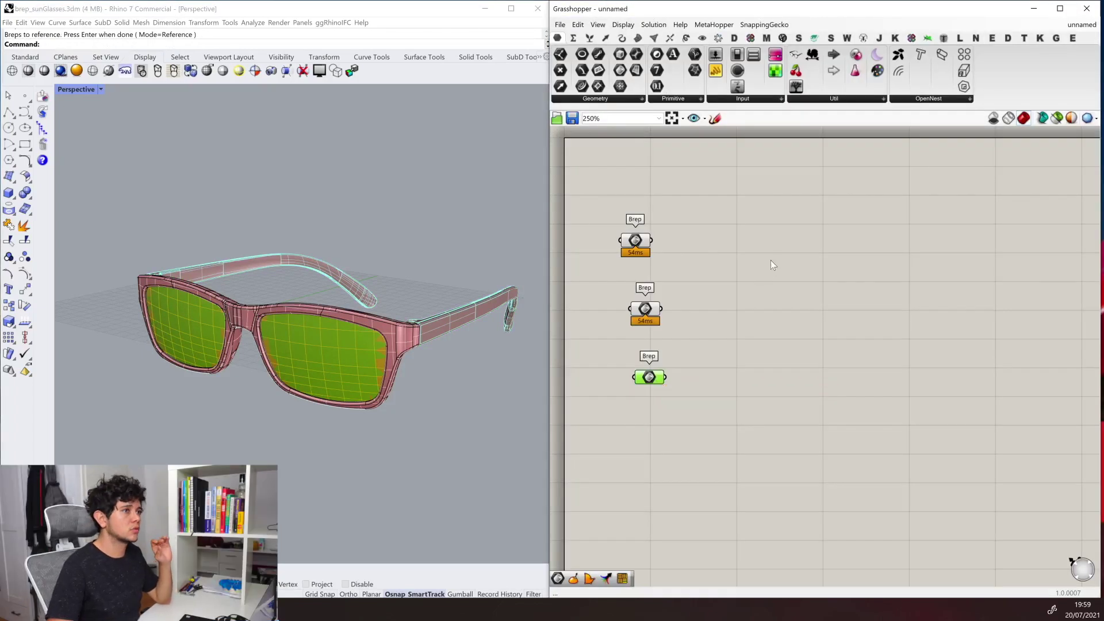
- Add a ShapeDiverDisplayGeometry component from the ShapeDiver tab and name it Arms
left_click(799, 38)
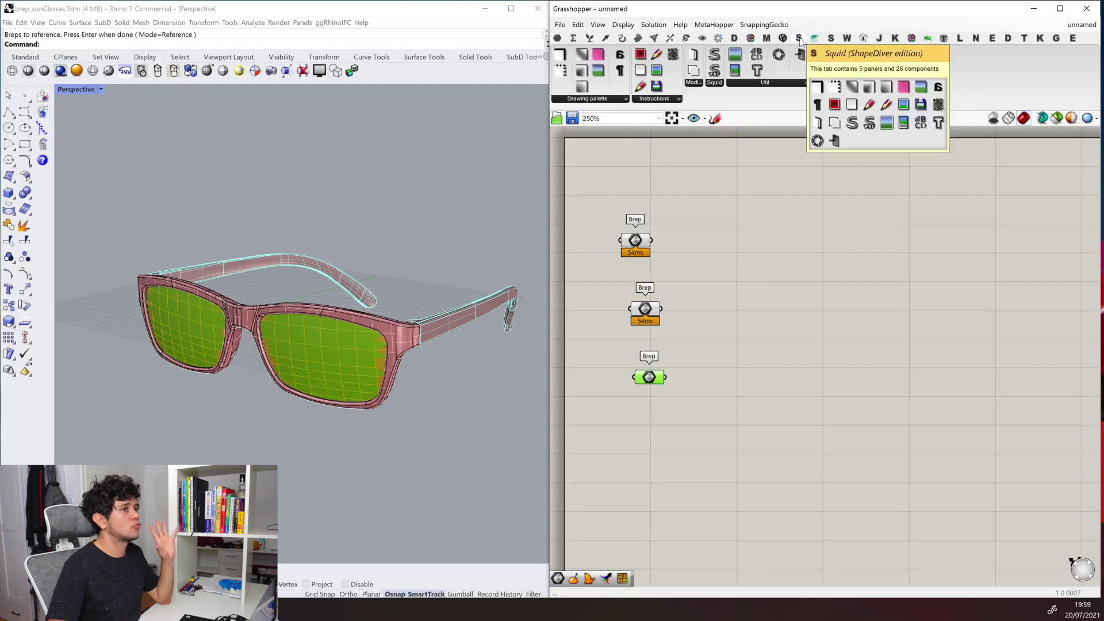
left_click(831, 38)
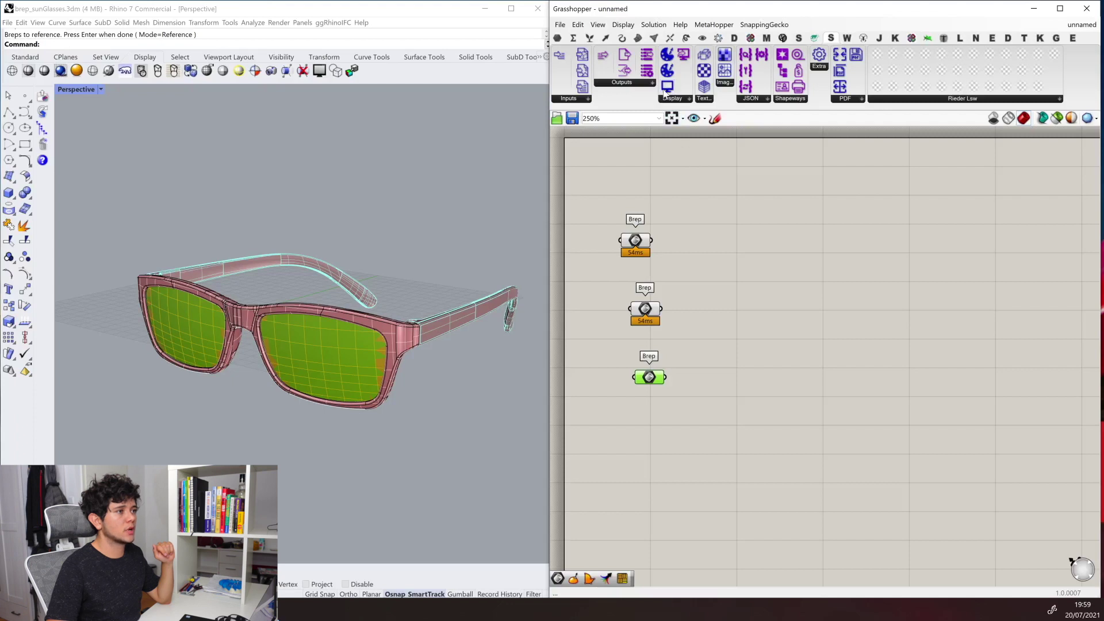
left_click_drag(831, 314, 652, 241)
right_click(819, 264)
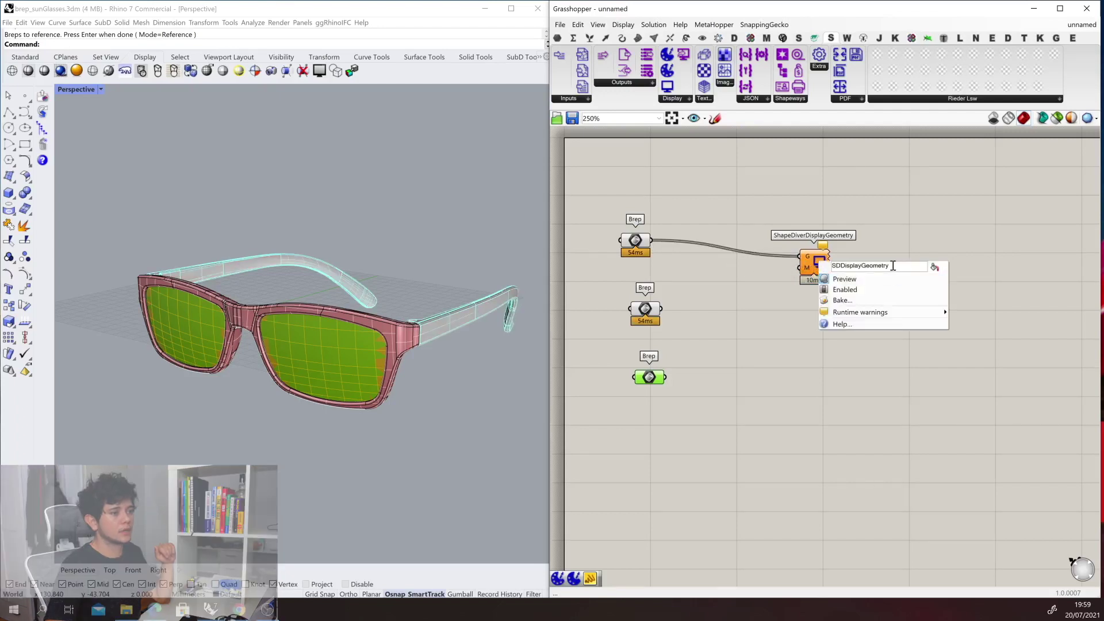
left_click(935, 267)
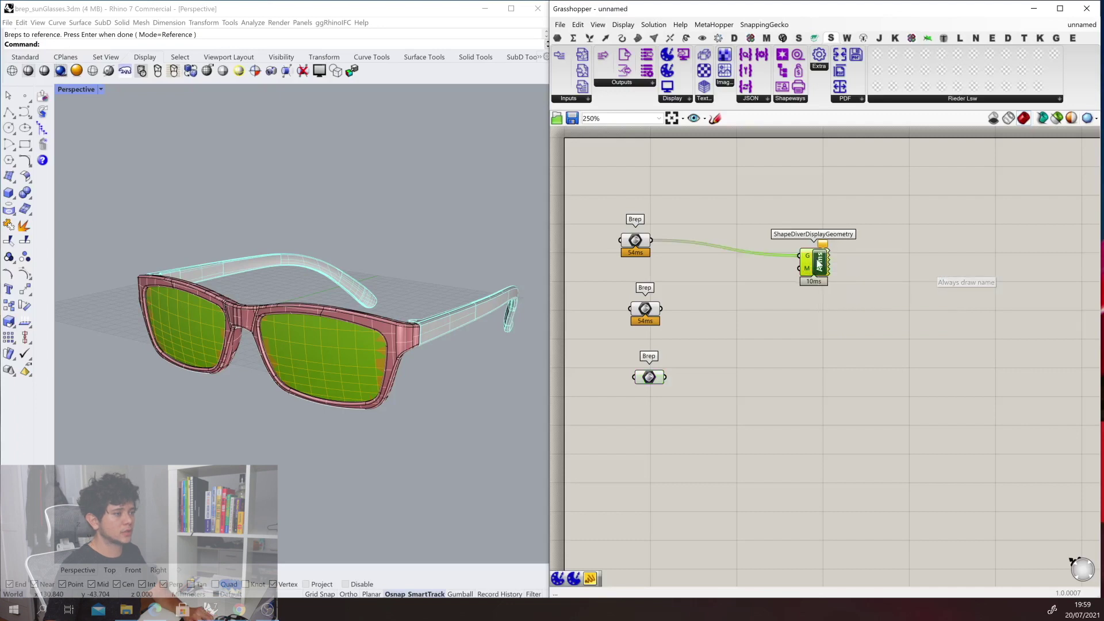
- Copy the display component, wire the frame Brep into it, and name it Frame
left_click_drag(823, 268, 820, 334)
left_click_drag(799, 329, 661, 309)
right_click(819, 331)
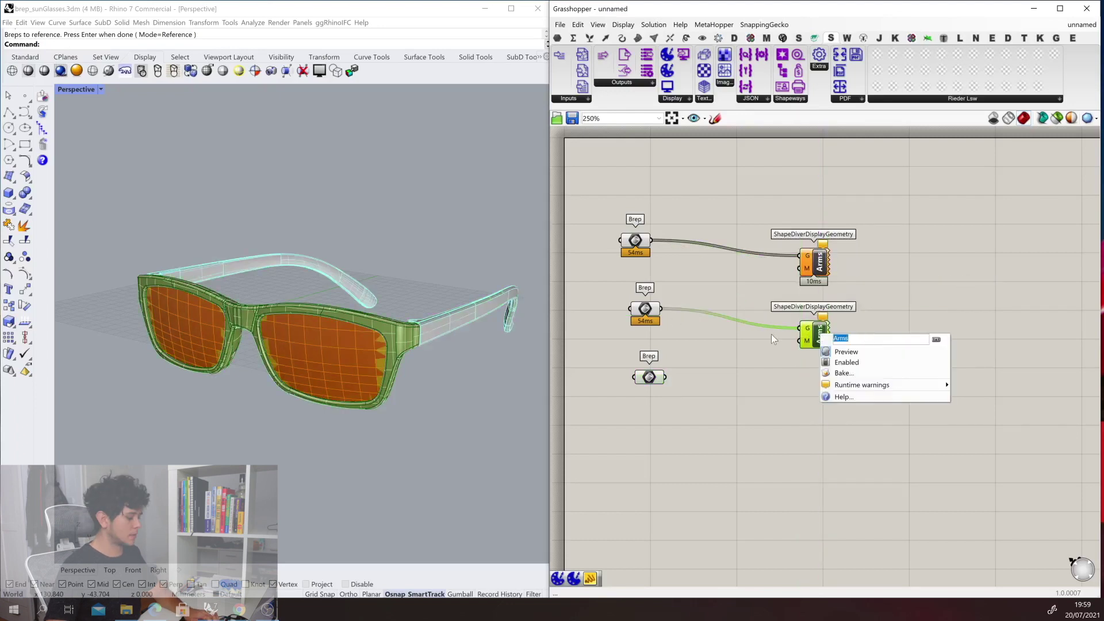
type("Flas")
key("BackSpace")
key("BackSpace")
key("BackSpace")
type("rame")
key("Return")
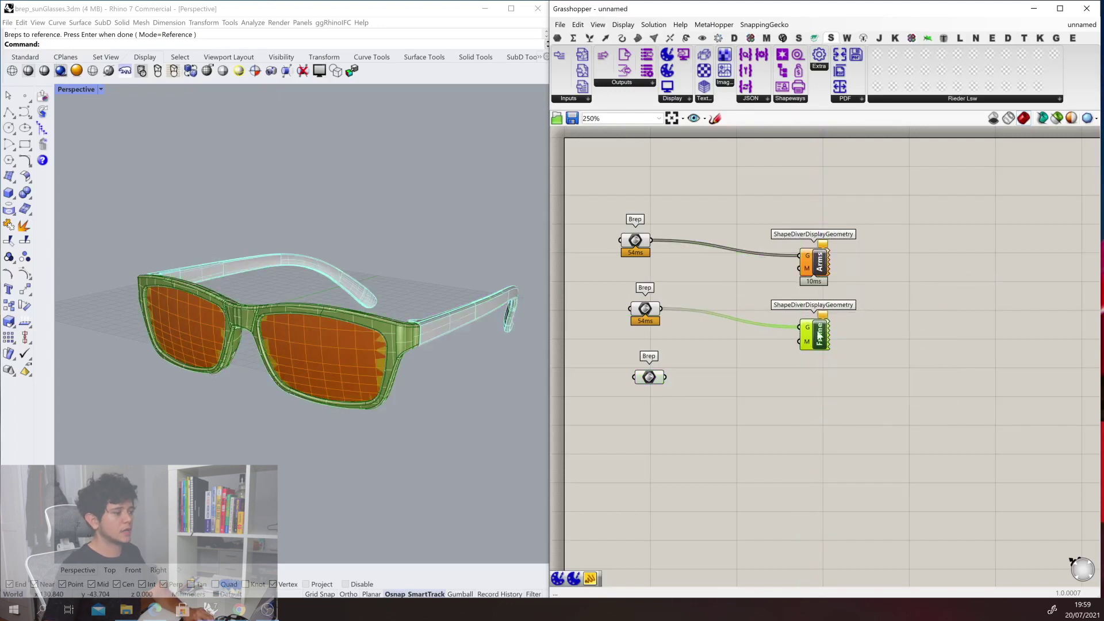
- Make another copy wired to the lenses Brep and name it Glass
left_click_drag(822, 374, 667, 378)
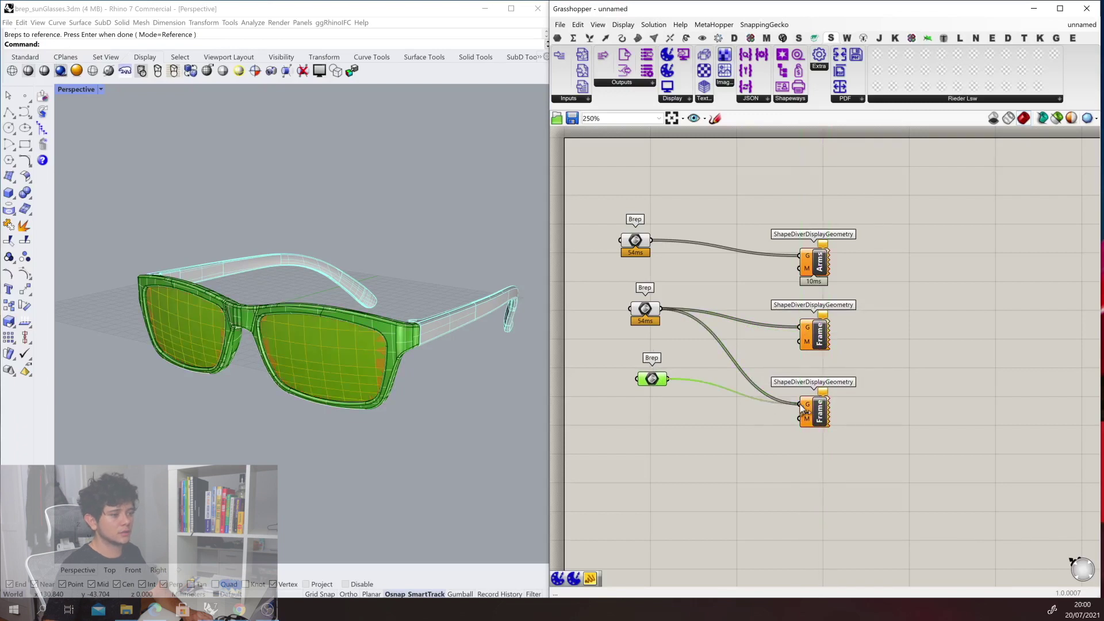
right_click(821, 410)
type("Glass")
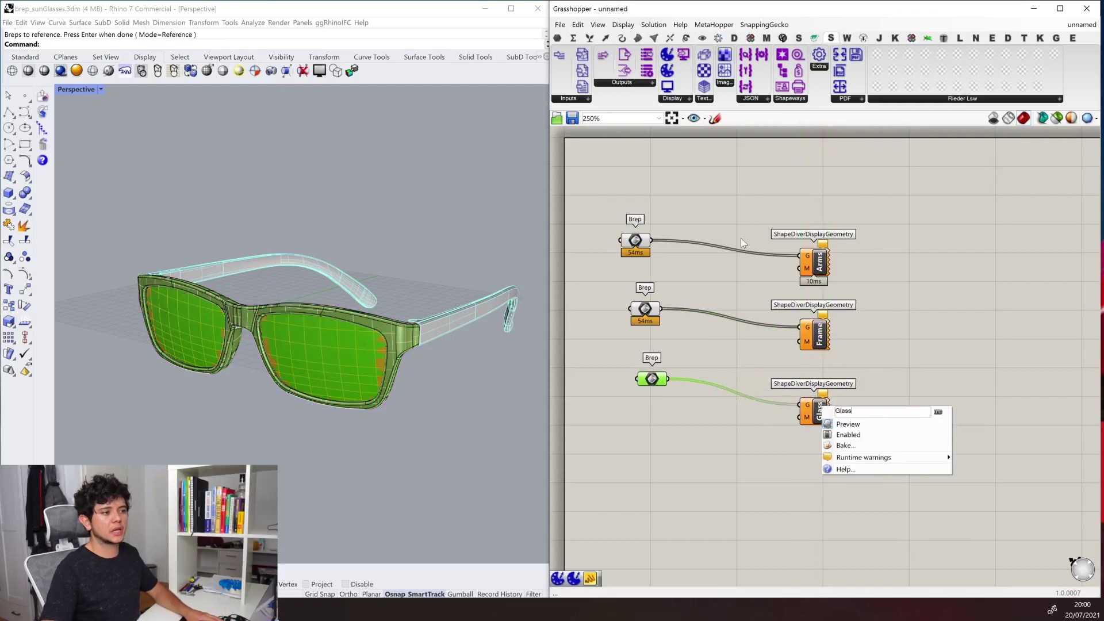
key("Return")
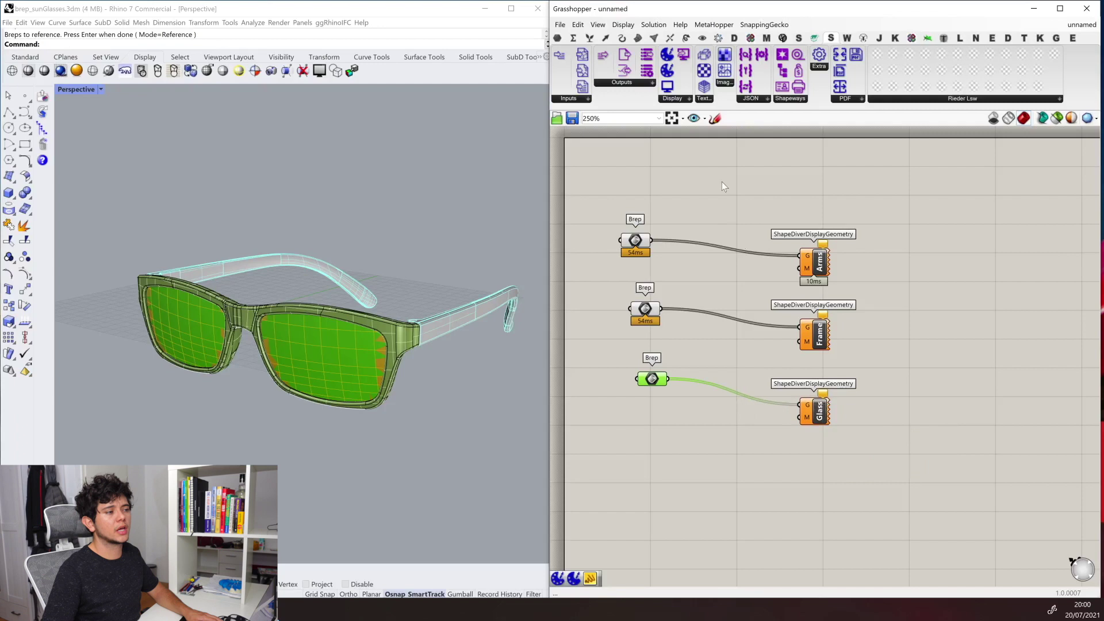
- Feed the Arms display a ShapeDiverSimpleMaterial driven by a Colour Swatch named Arms Color
left_click(722, 182)
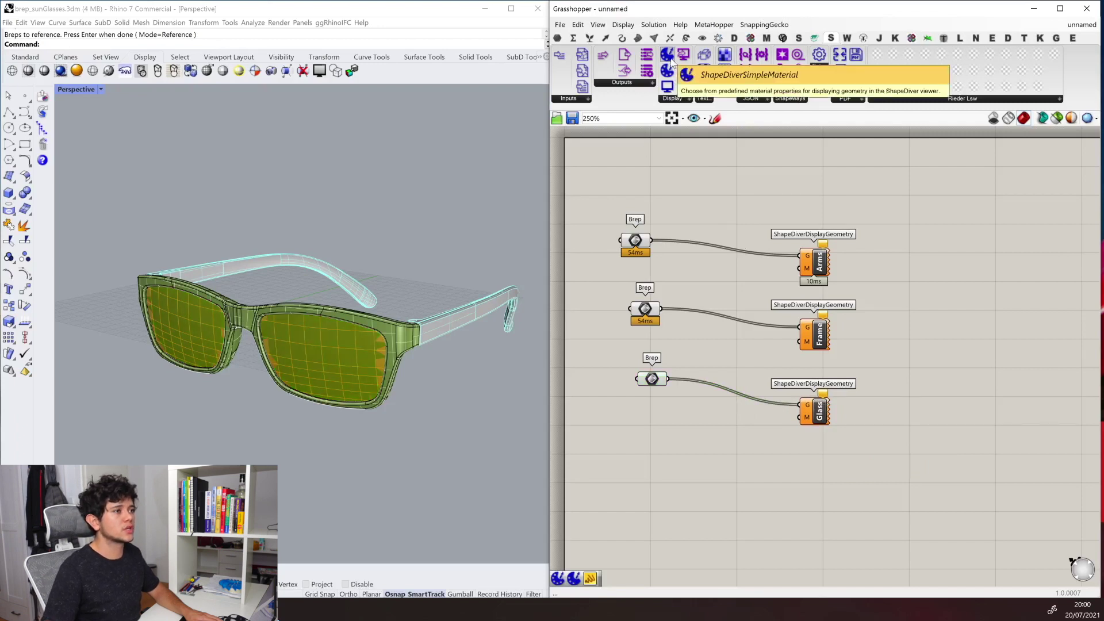
left_click_drag(673, 69, 712, 291)
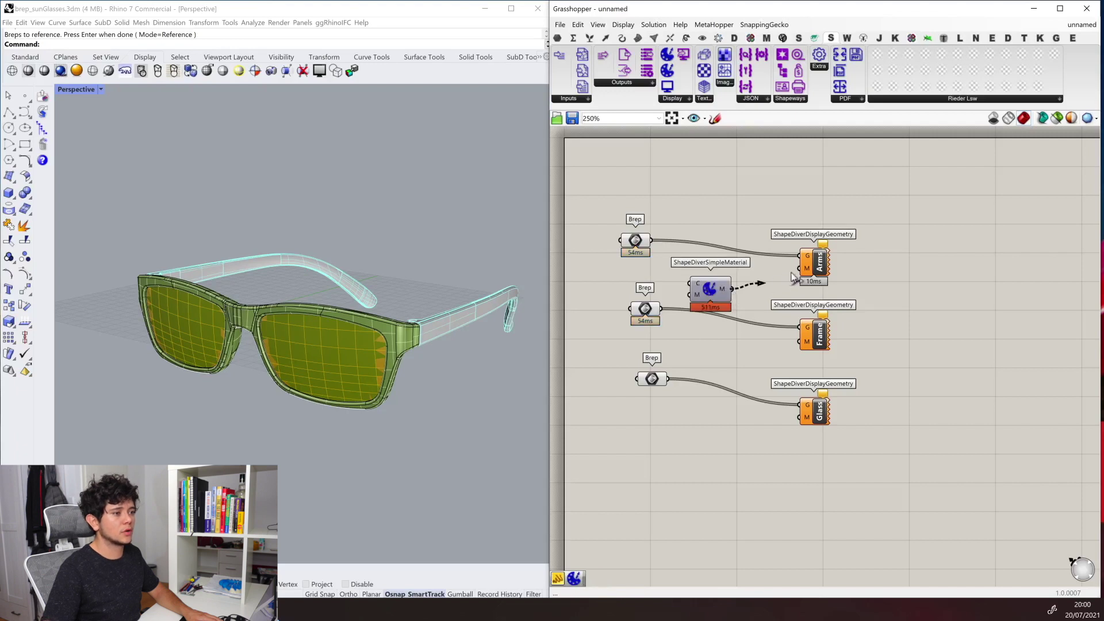
left_click_drag(792, 277, 800, 268)
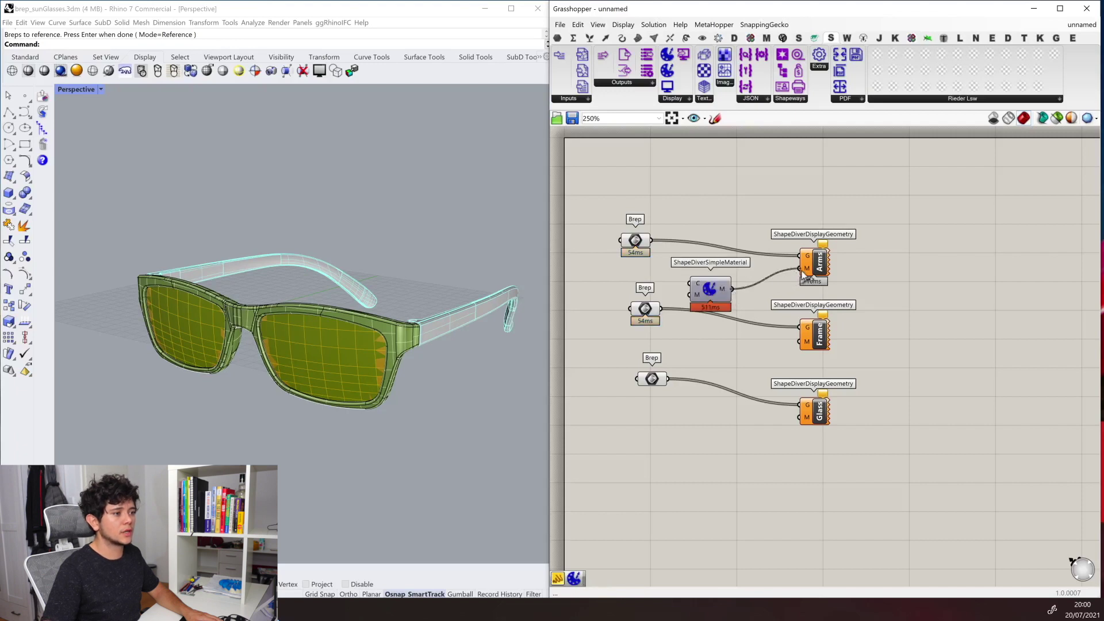
double_click(722, 229)
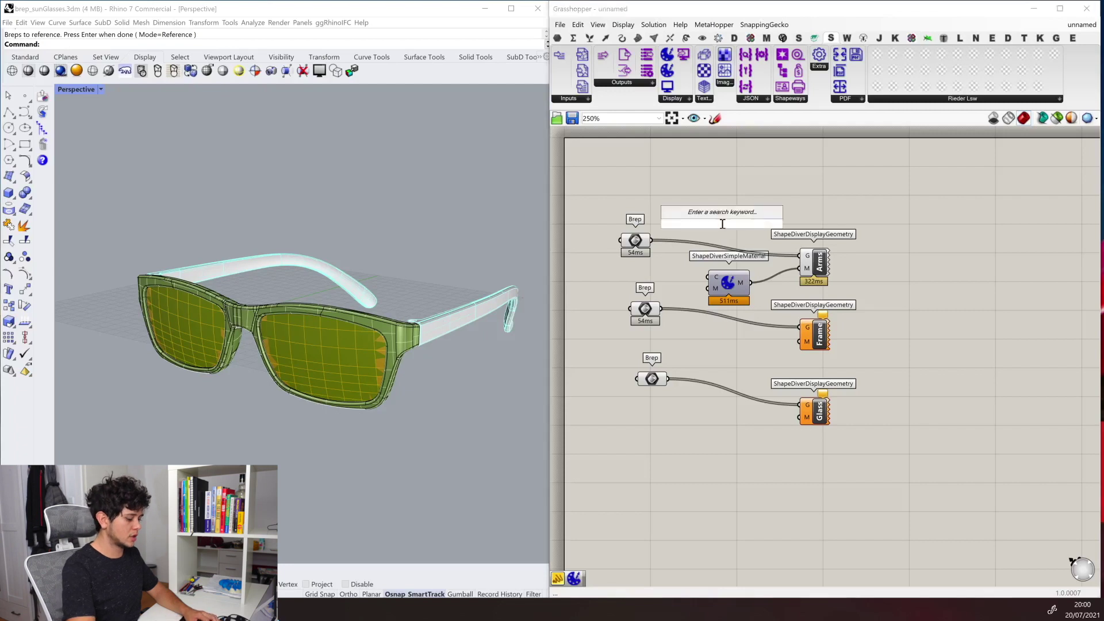
type("color swa")
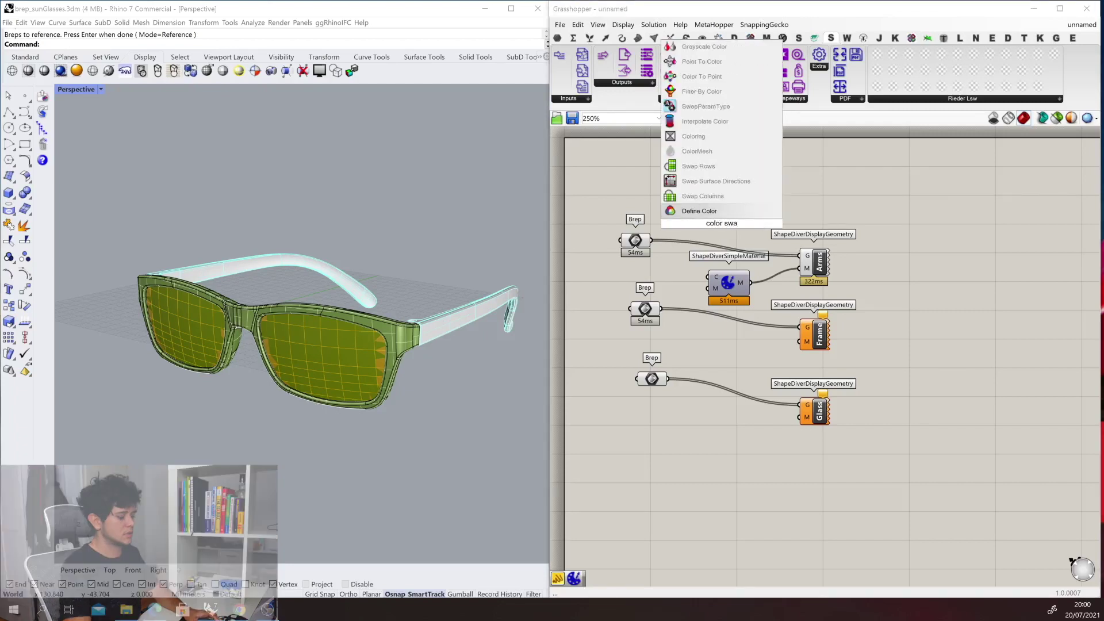
key("Return")
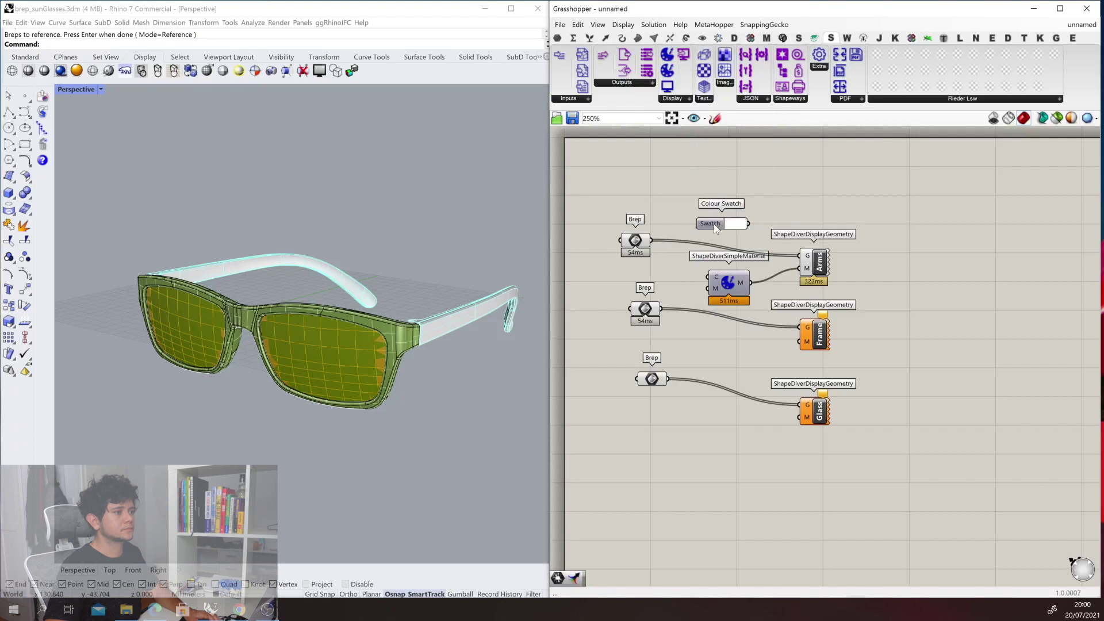
left_click_drag(714, 223, 629, 270)
left_click_drag(658, 270, 799, 417)
right_click(618, 270)
type("Arms Color")
key("Return")
- Duplicate the swatch and material, naming the copies Frame Color and Glass Color
left_click(729, 281, "shift")
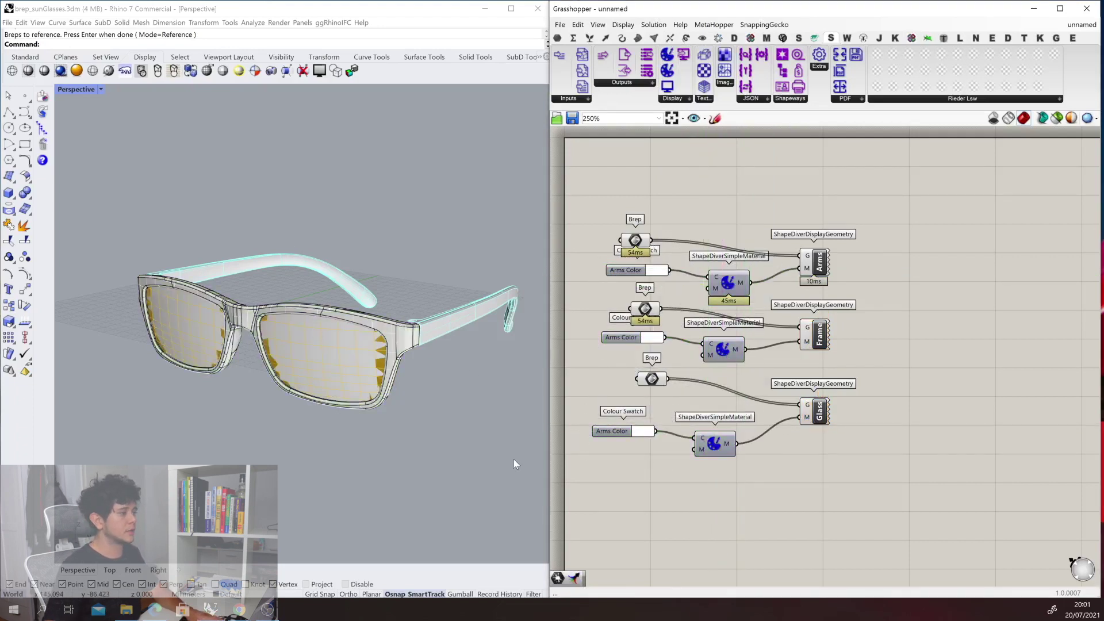
right_click(623, 337)
type("Frame Color")
key("Return")
right_click(613, 432)
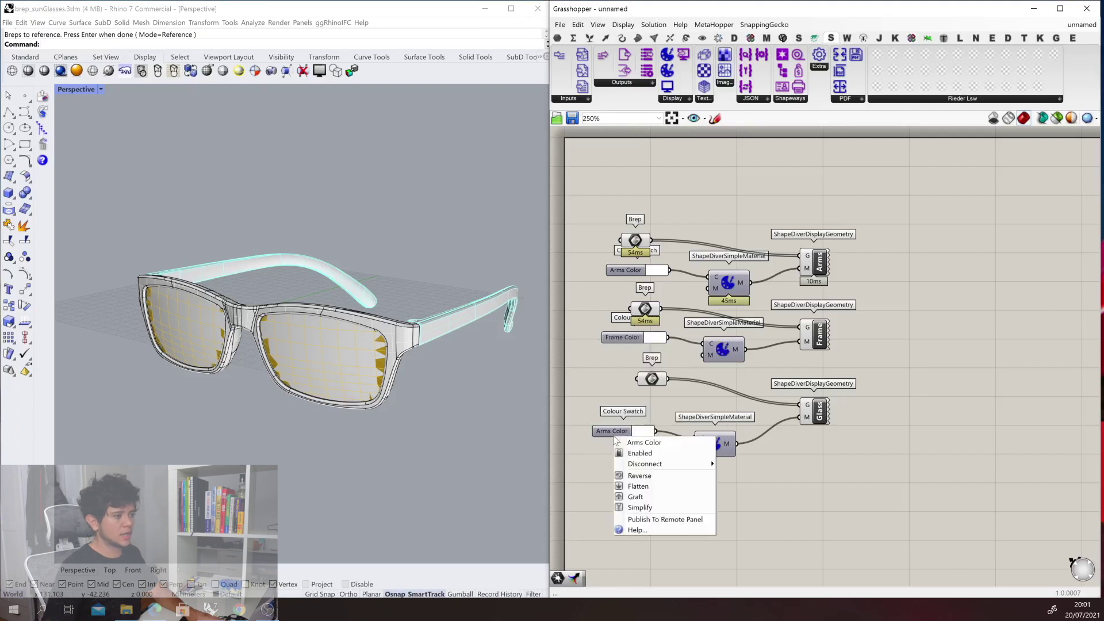
type("Glas Color")
key("Left")
key("Left")
key("Left")
key("Left")
key("Left")
key("Left")
type("s")
key("Return")
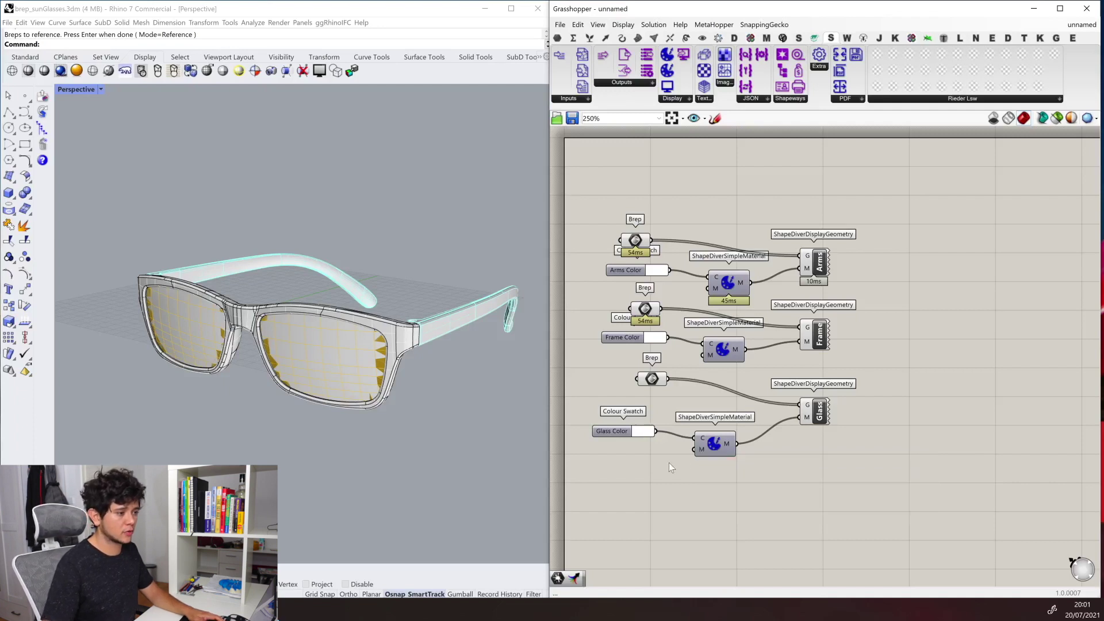
- Wire a 400 value into the glass material's M input and select all the sunglasses geometry
double_click(639, 470)
type("400")
key("Return")
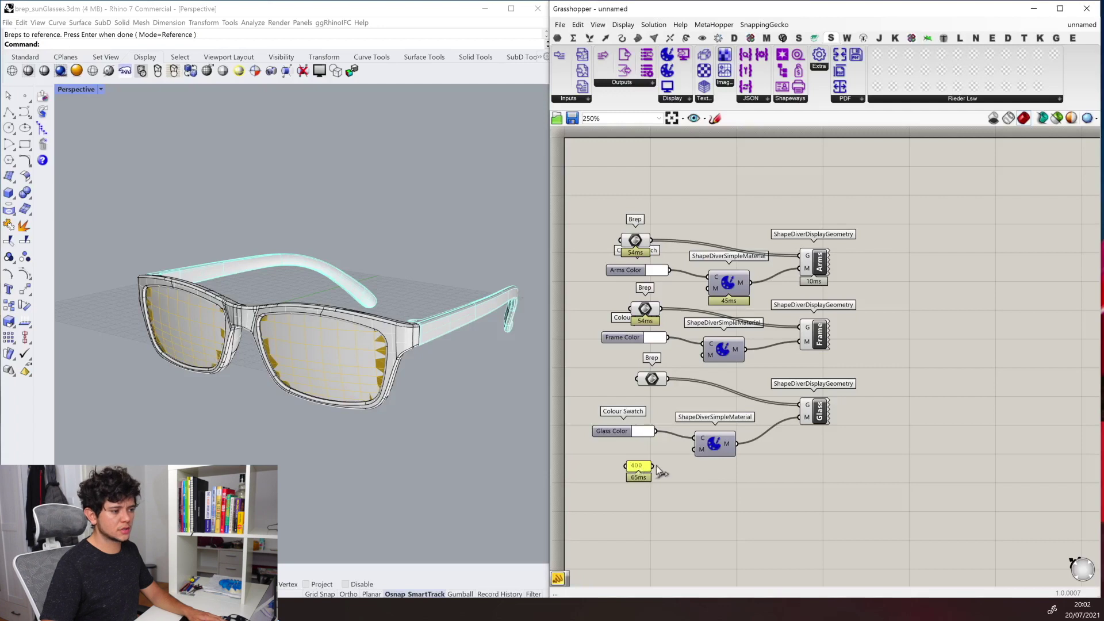
left_click_drag(654, 466, 694, 456)
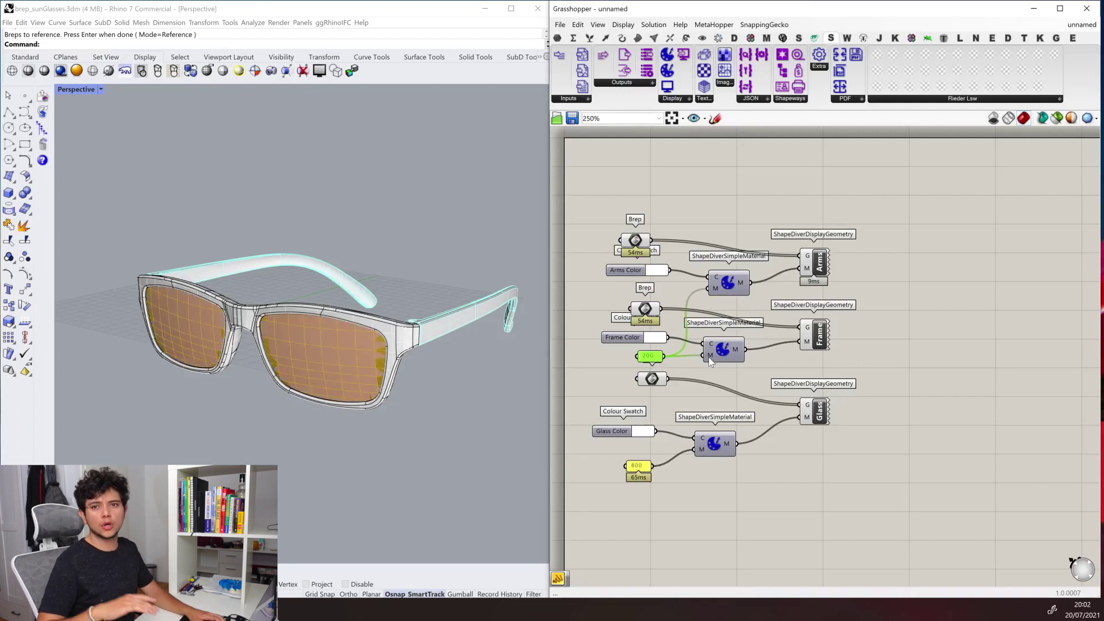
mouse_move(709, 357)
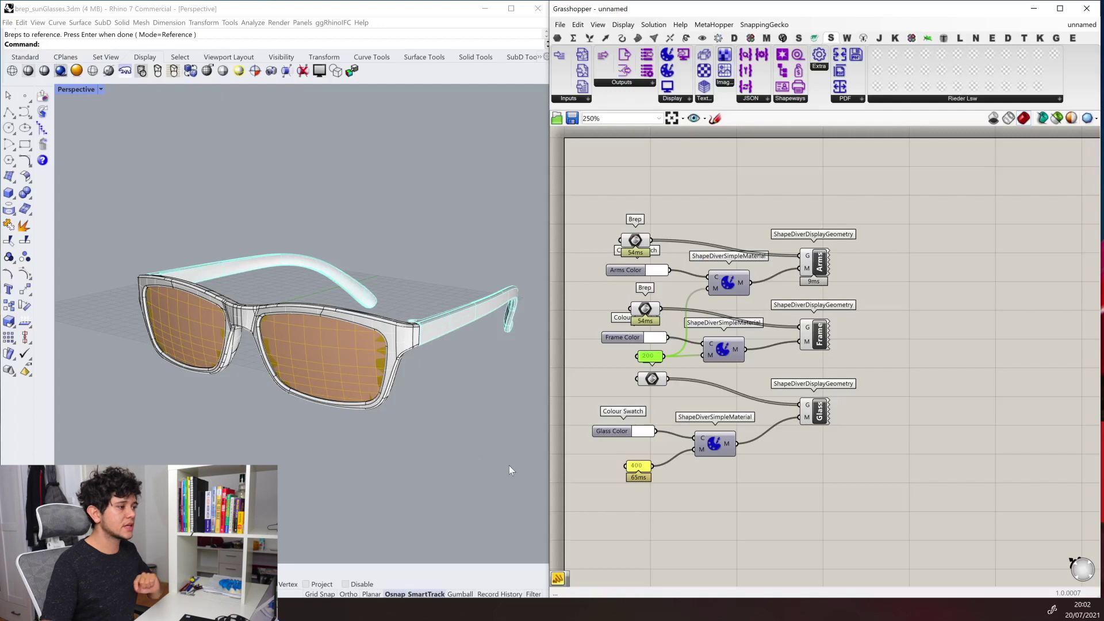
left_click_drag(523, 473, 133, 204)
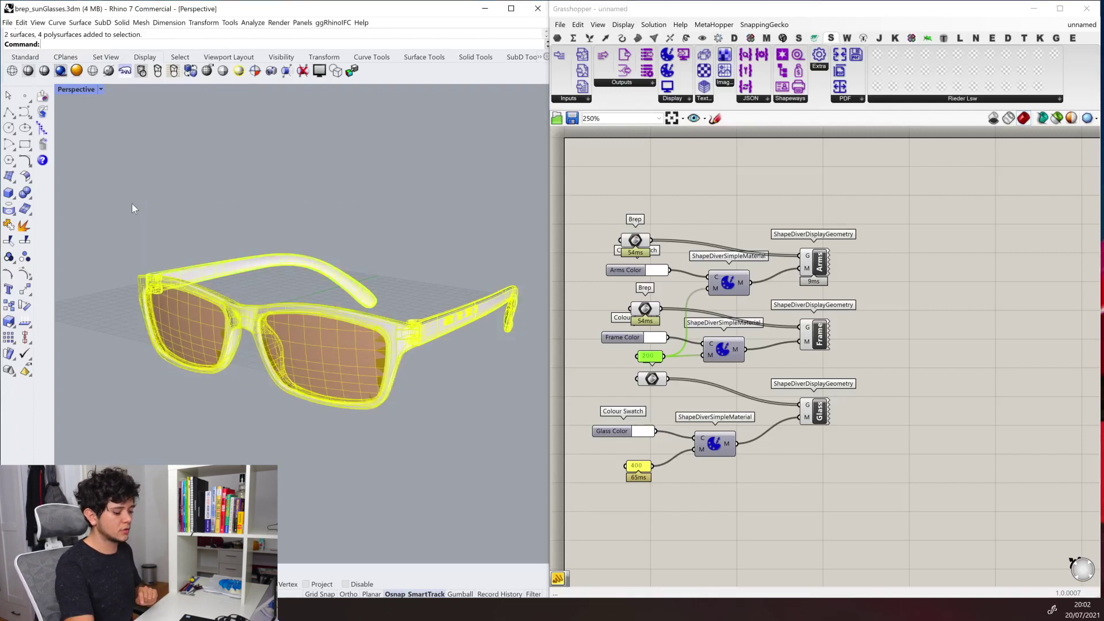
key("Delete")
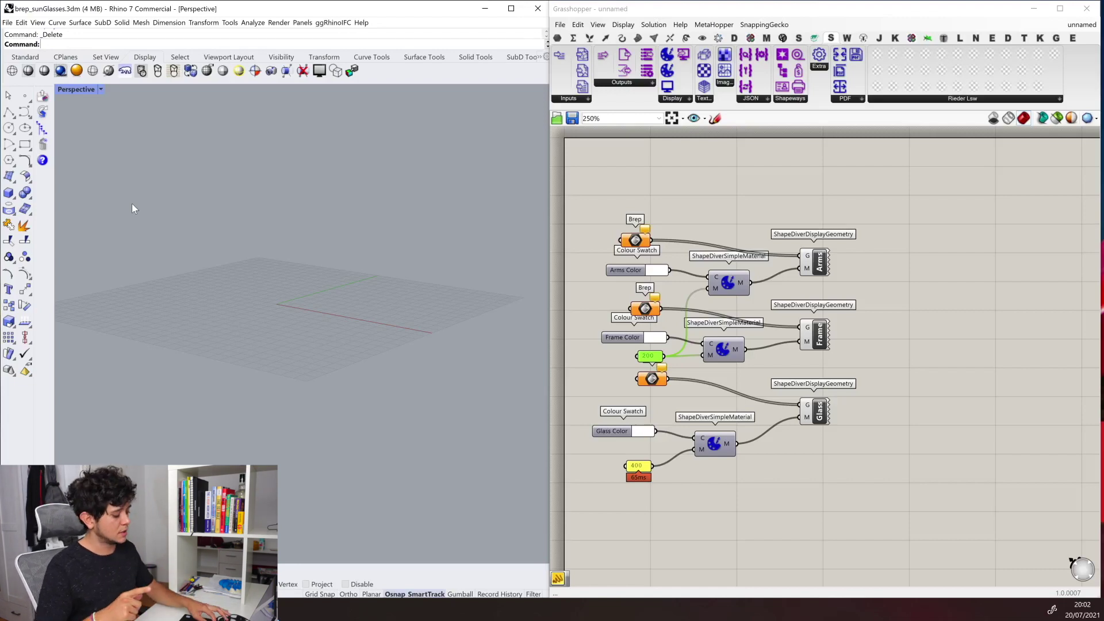
key("ctrl+z")
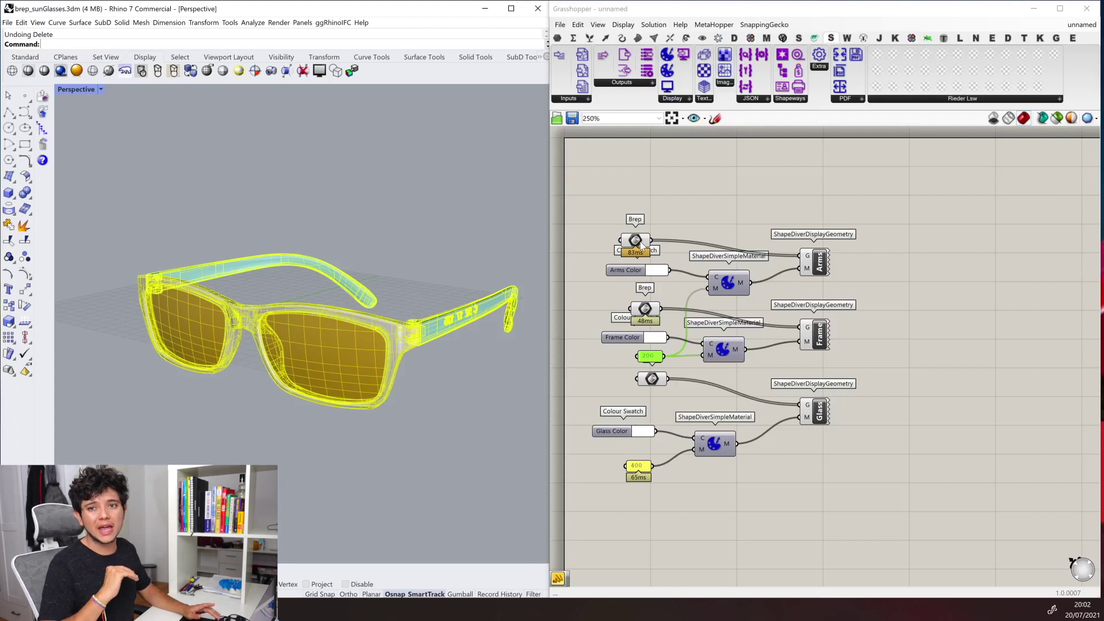
mouse_move(641, 245)
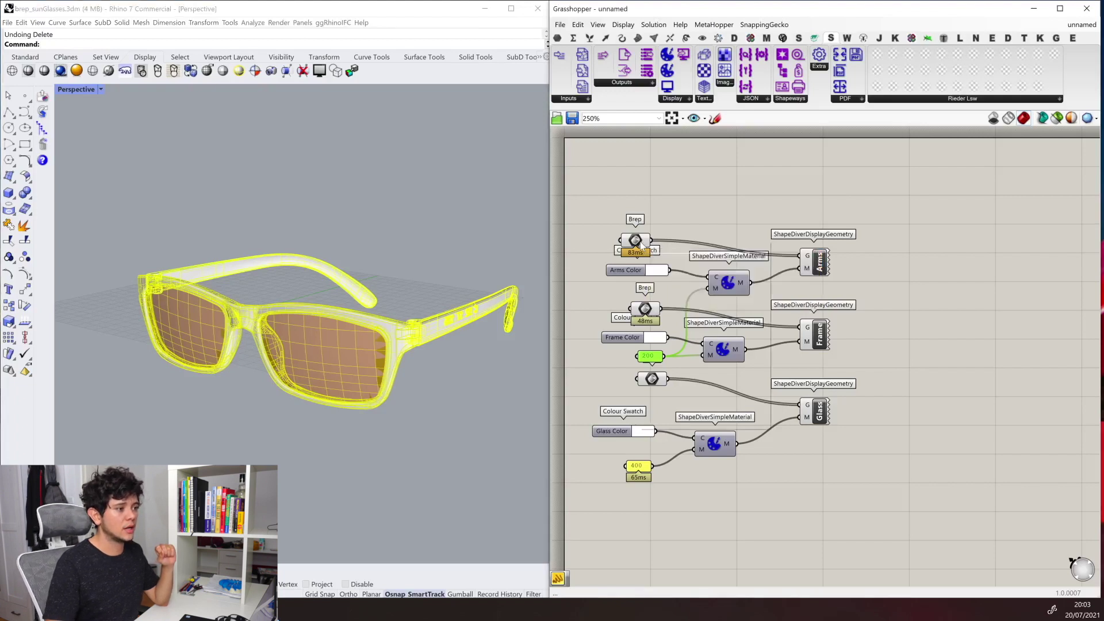
- Internalise the Brep parameter's geometry and delete the original sunglasses from Rhino
right_click(642, 243)
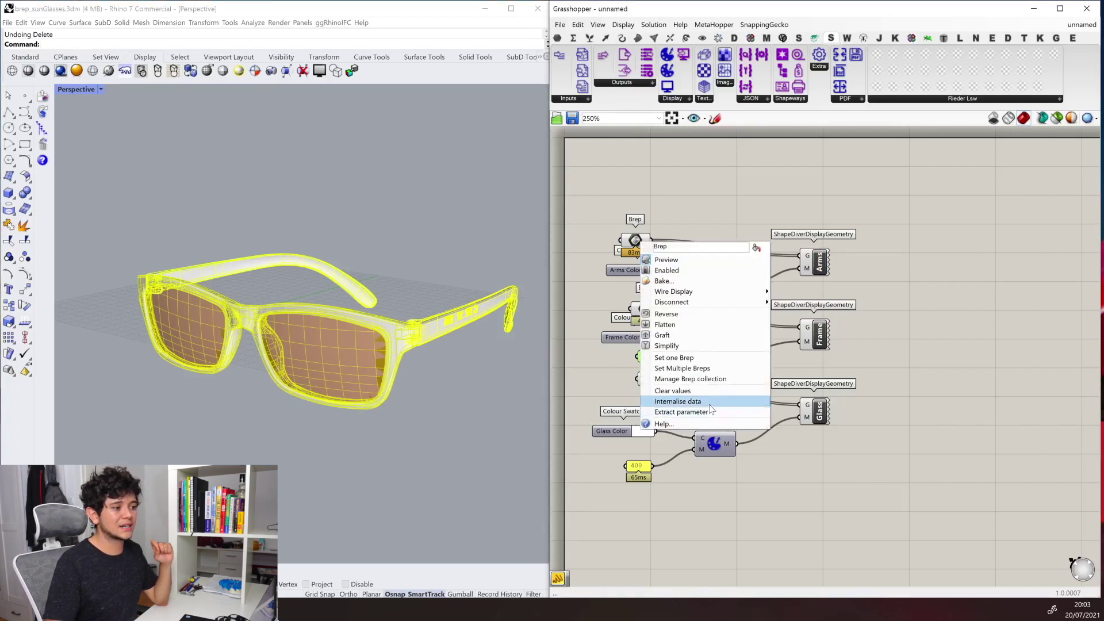
left_click(679, 401)
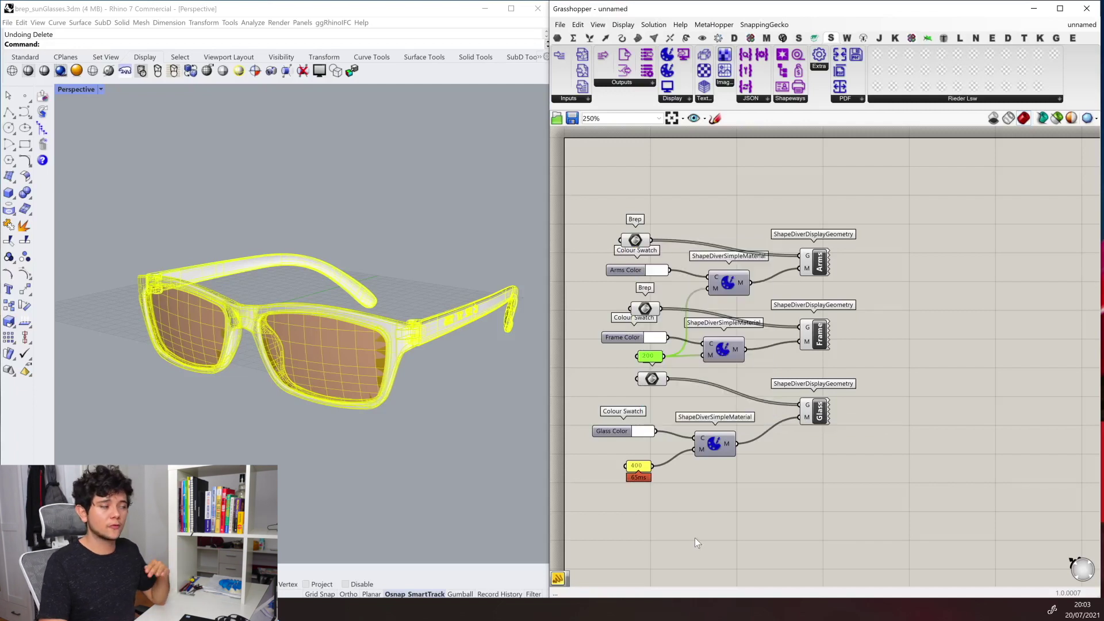
left_click(355, 13)
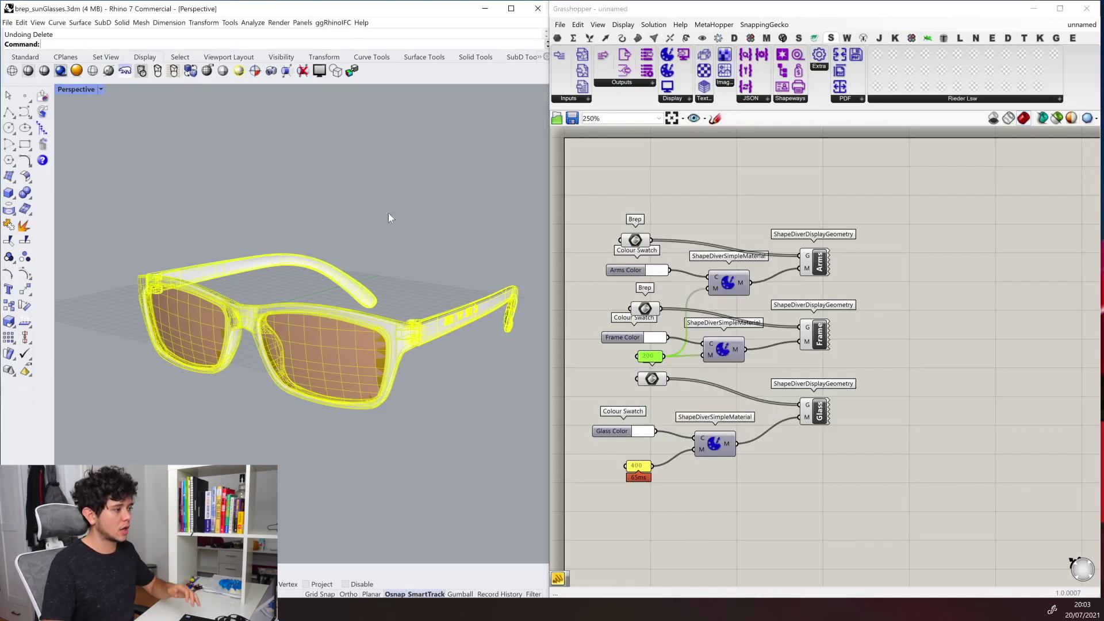
key("Delete")
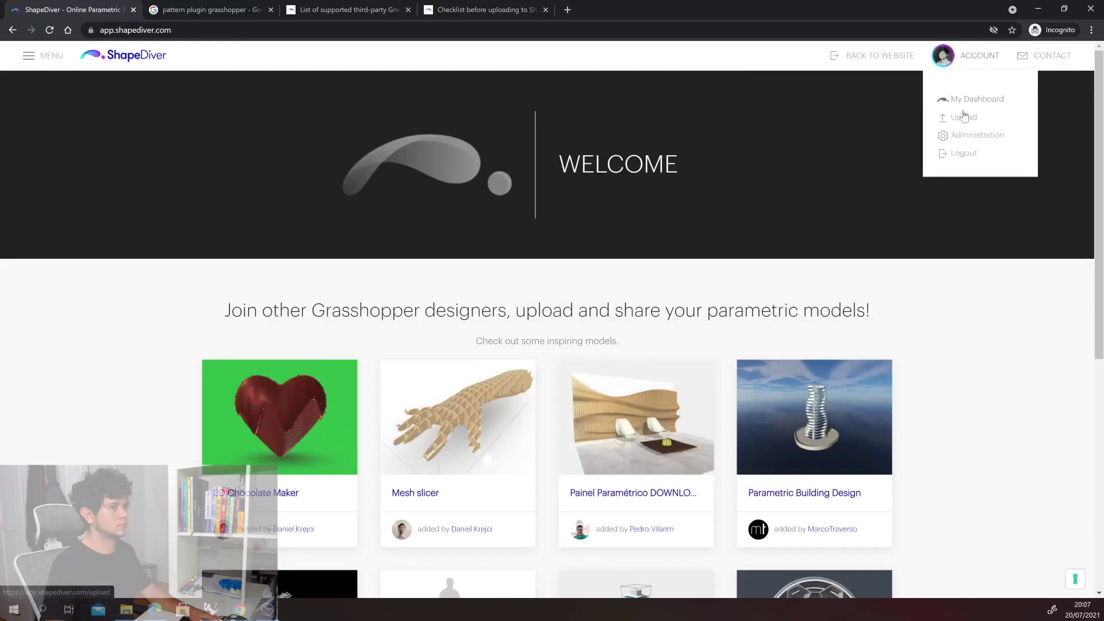
- Upload sunGlasses.gh to ShapeDiver titled 'Sun Glasses' and orbit the processed preview
left_click(962, 116)
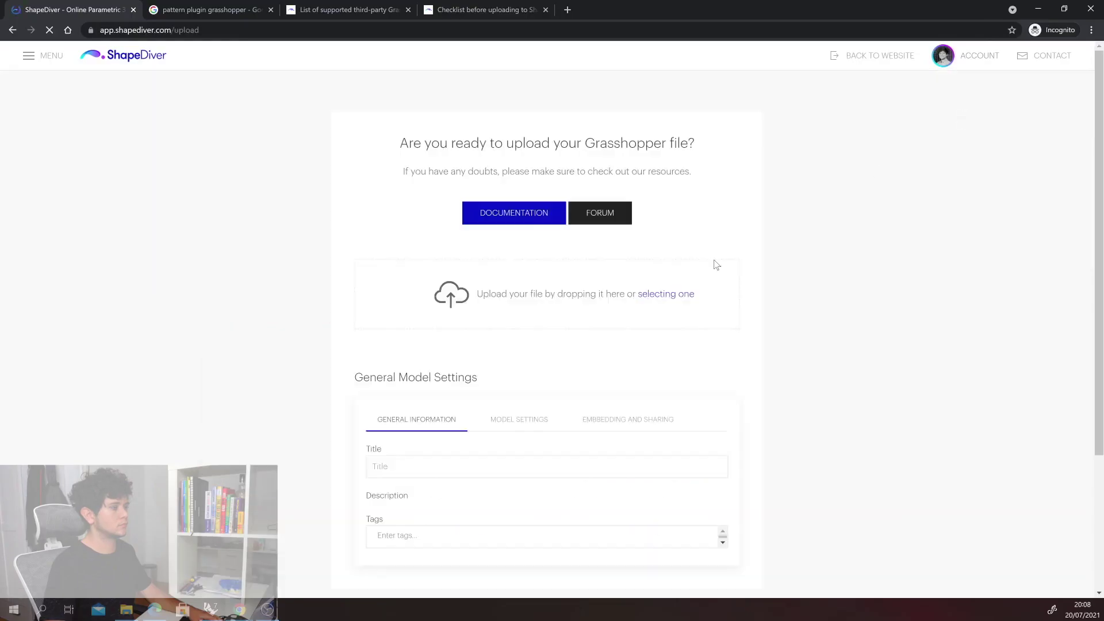
left_click(664, 295)
double_click(148, 81)
left_click(388, 482)
type("Sun Glasses")
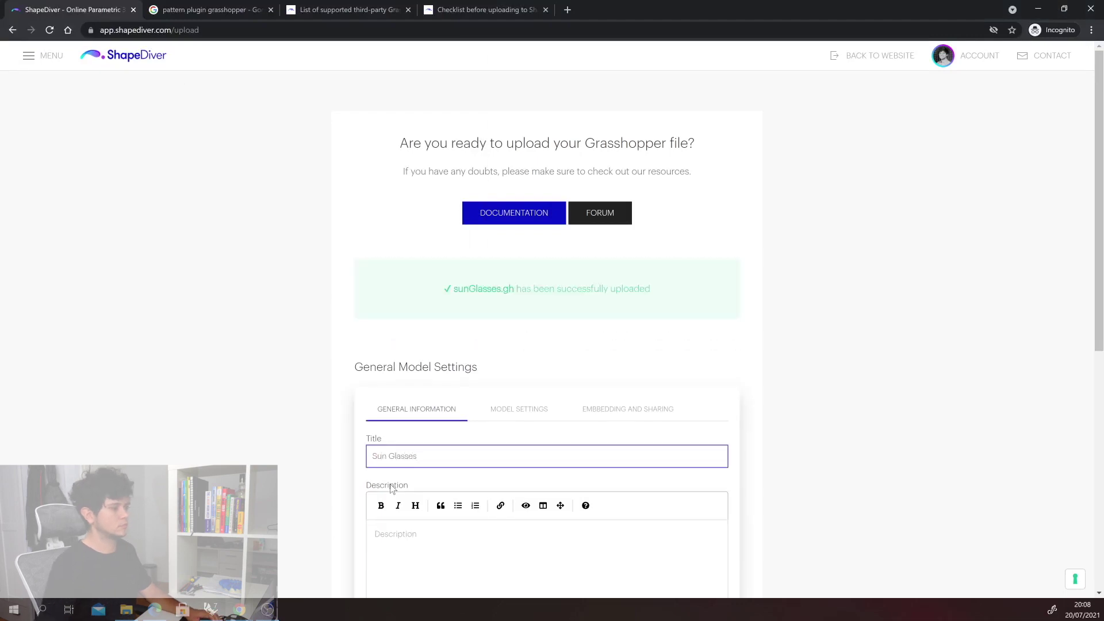
left_click(621, 408)
scroll(619, 409, "down", 4)
left_click(699, 428)
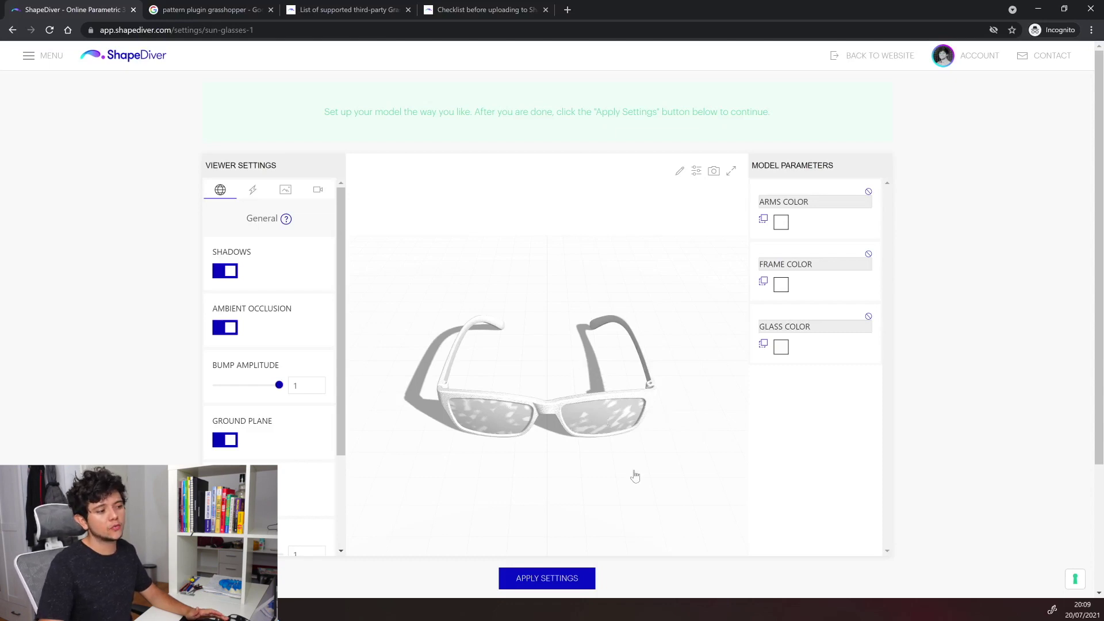
left_click_drag(636, 473, 553, 406)
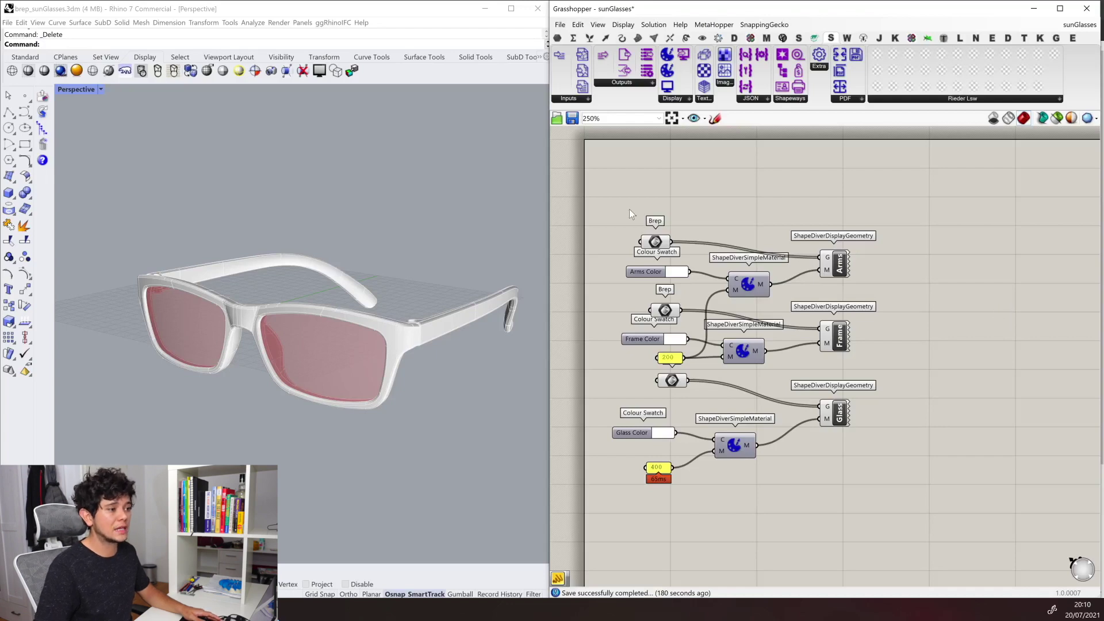
left_click_drag(629, 209, 695, 410)
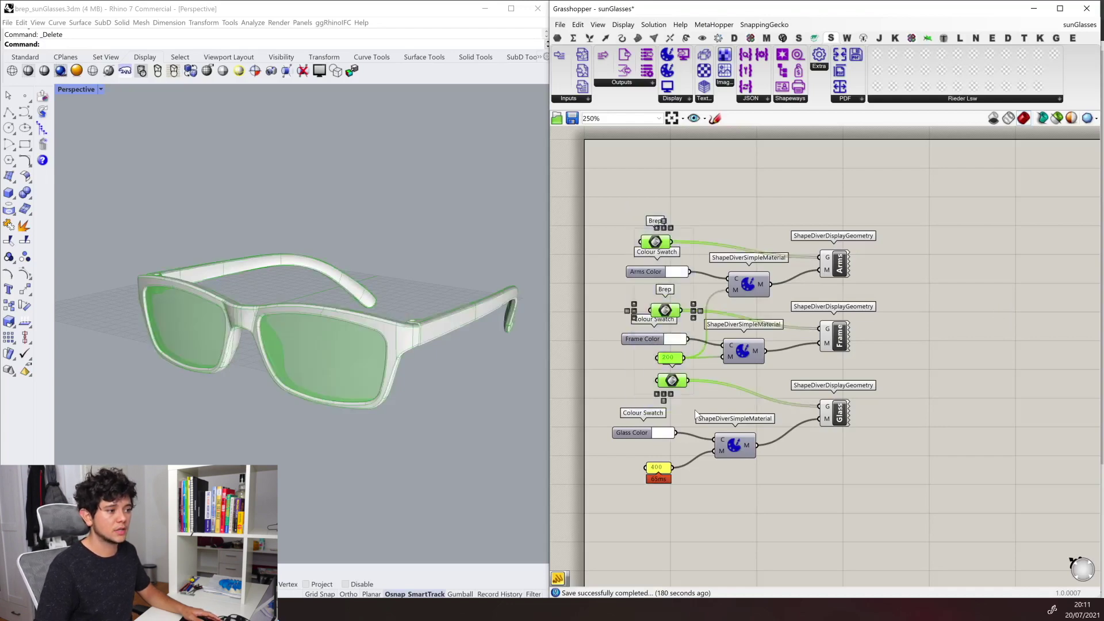
right_click(677, 386)
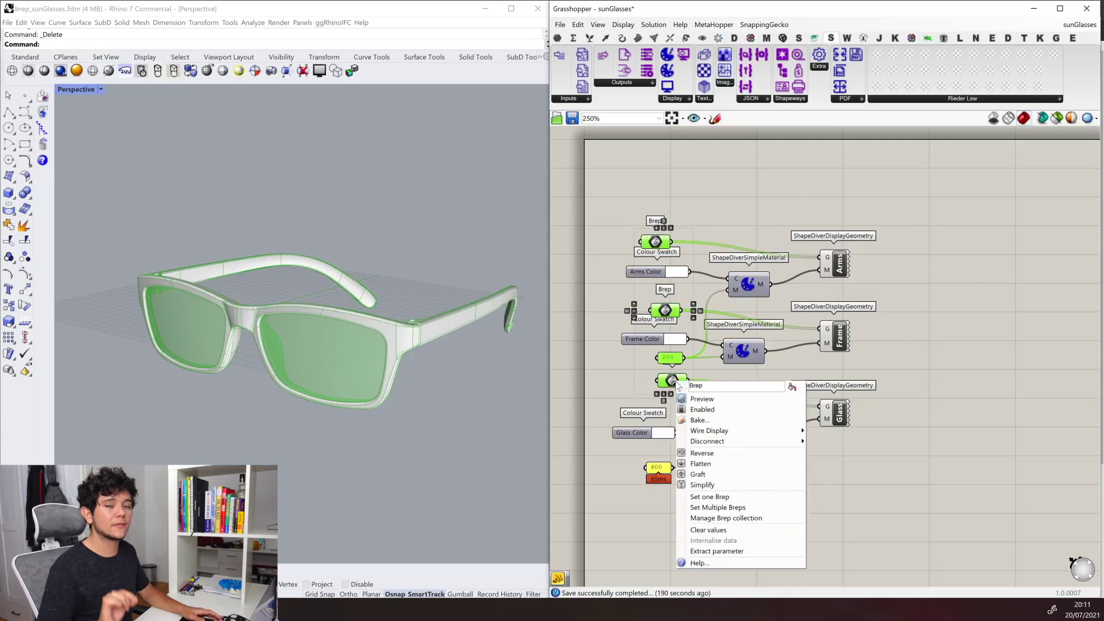
left_click_drag(815, 183, 884, 454)
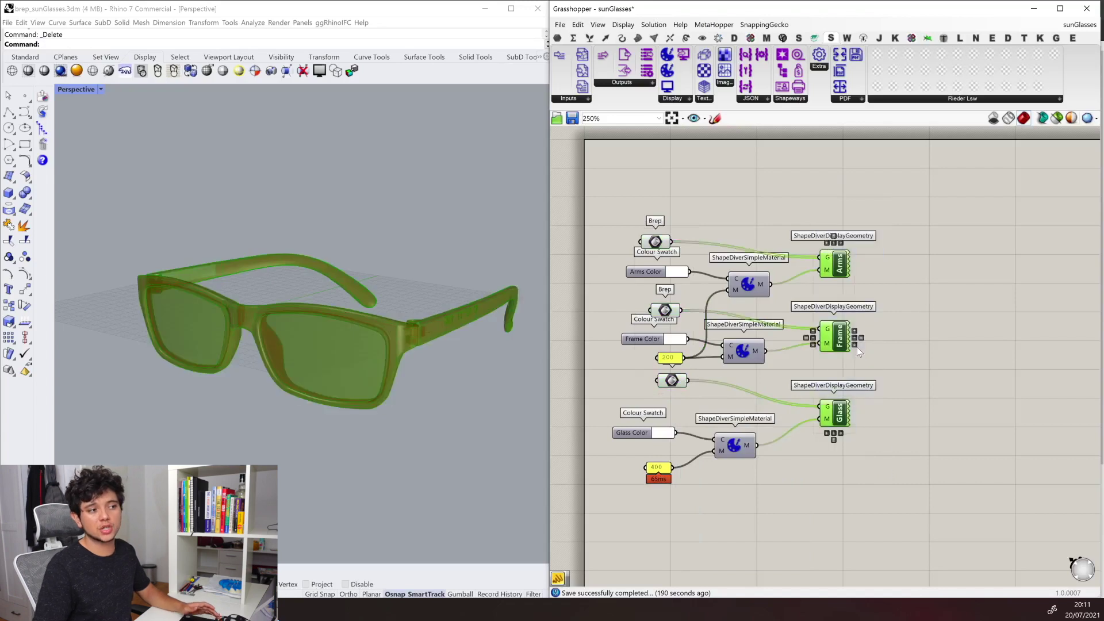
right_click(841, 270)
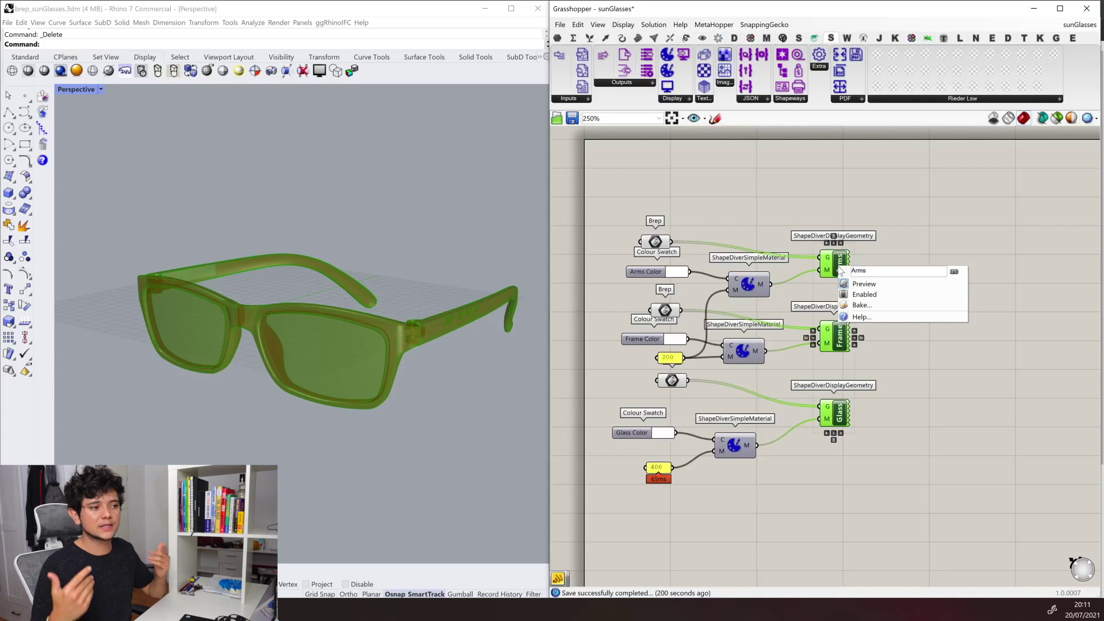
middle_click(721, 208)
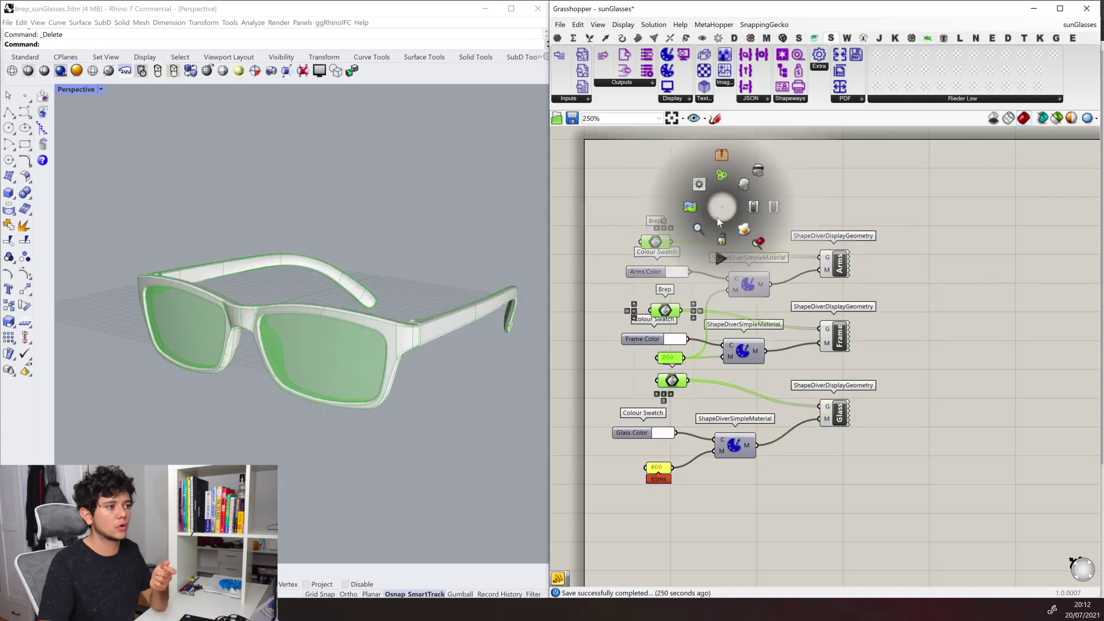
left_click(759, 171)
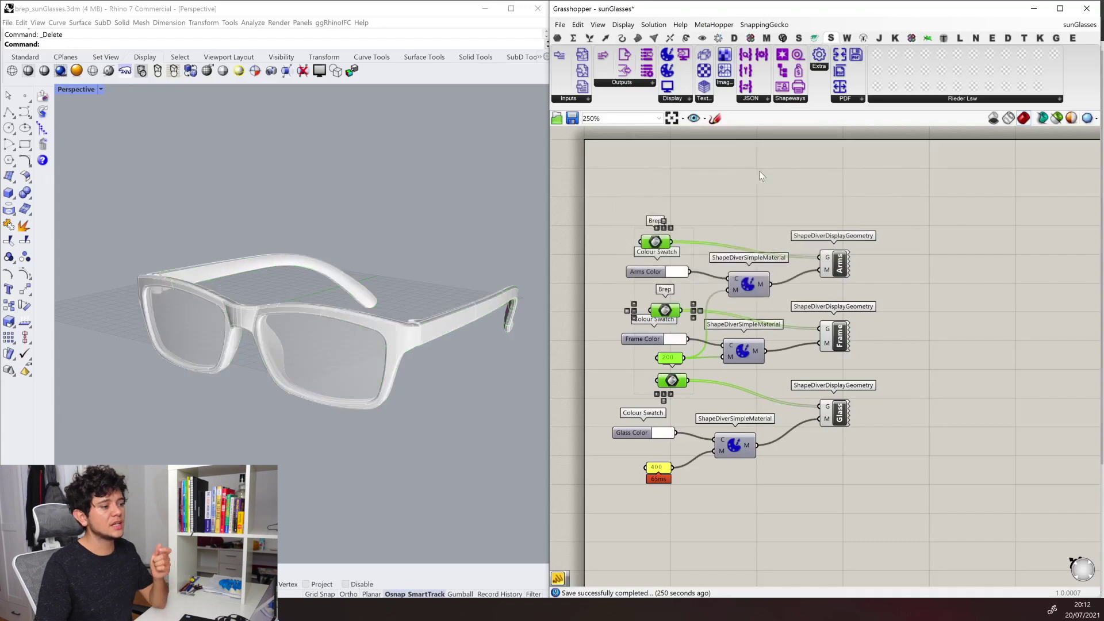
left_click(869, 261)
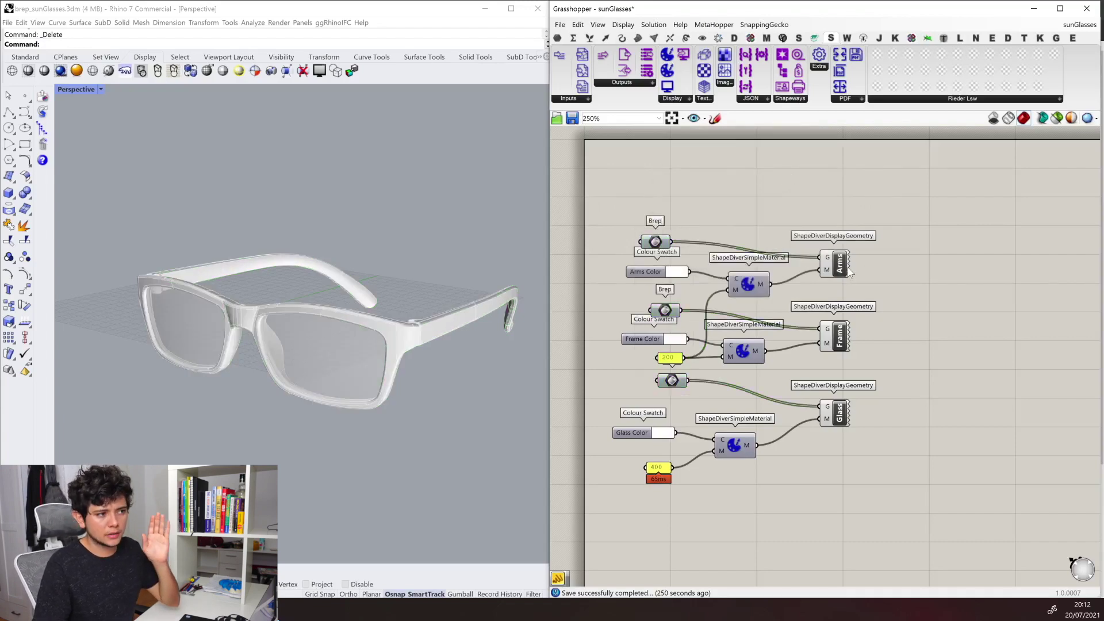
left_click(842, 268)
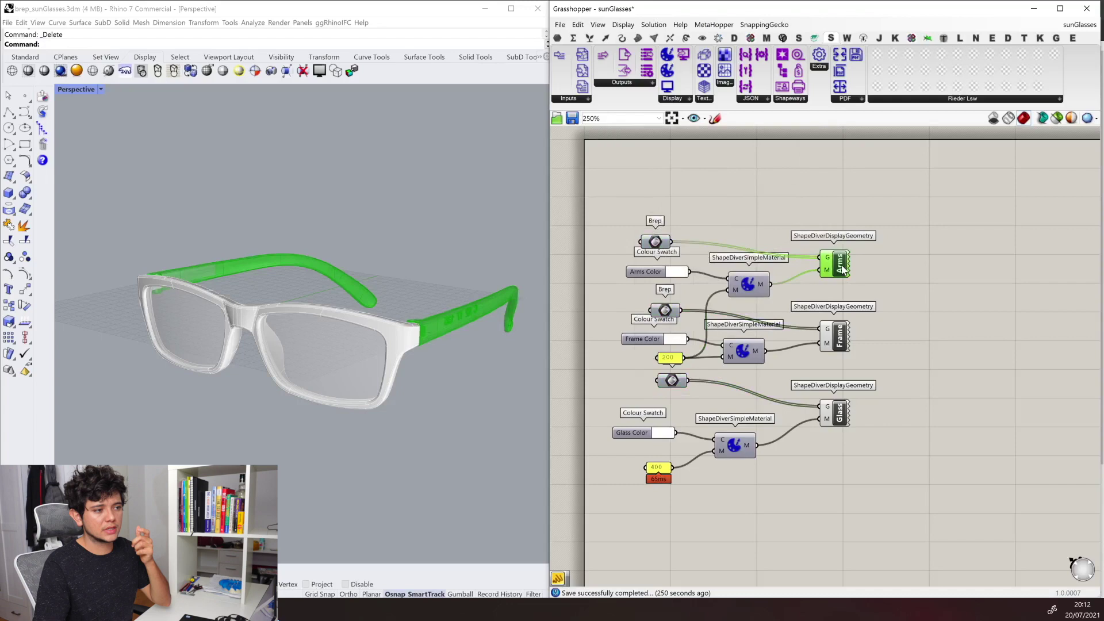
left_click(838, 345)
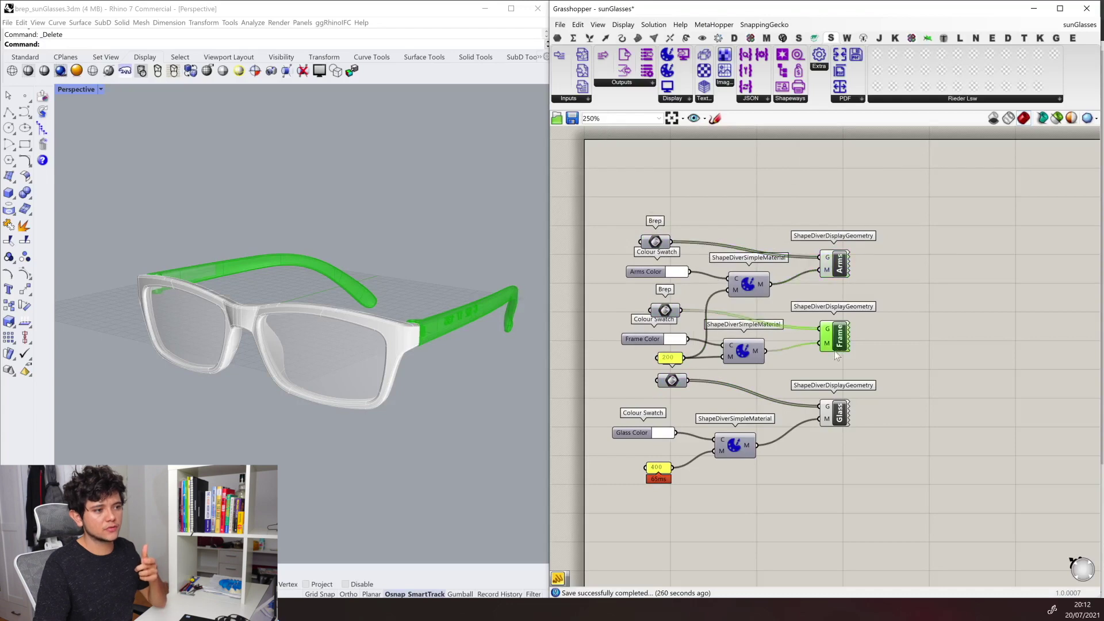
left_click(841, 424)
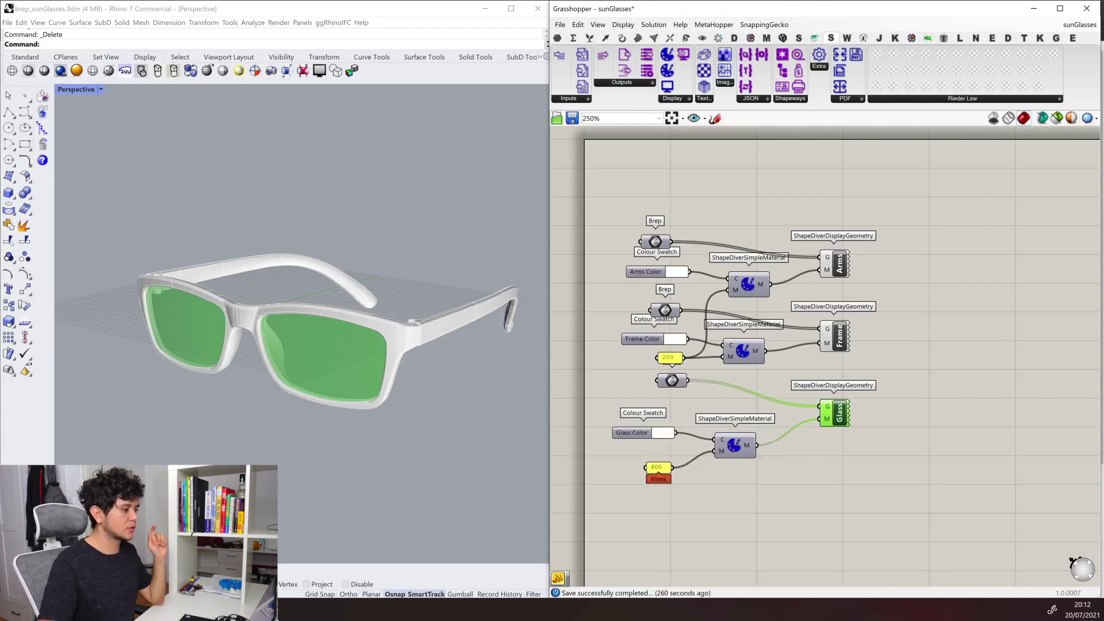
left_click(310, 564)
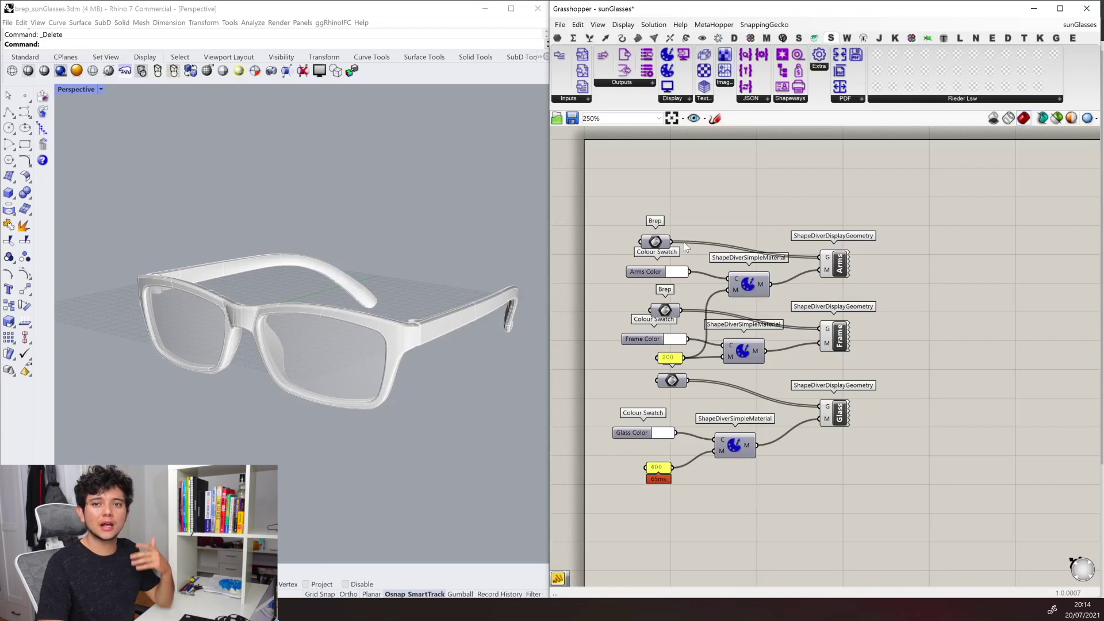
- Undo the deletion to restore the sunglasses and select the front frame
left_click(305, 389)
key("ctrl+z")
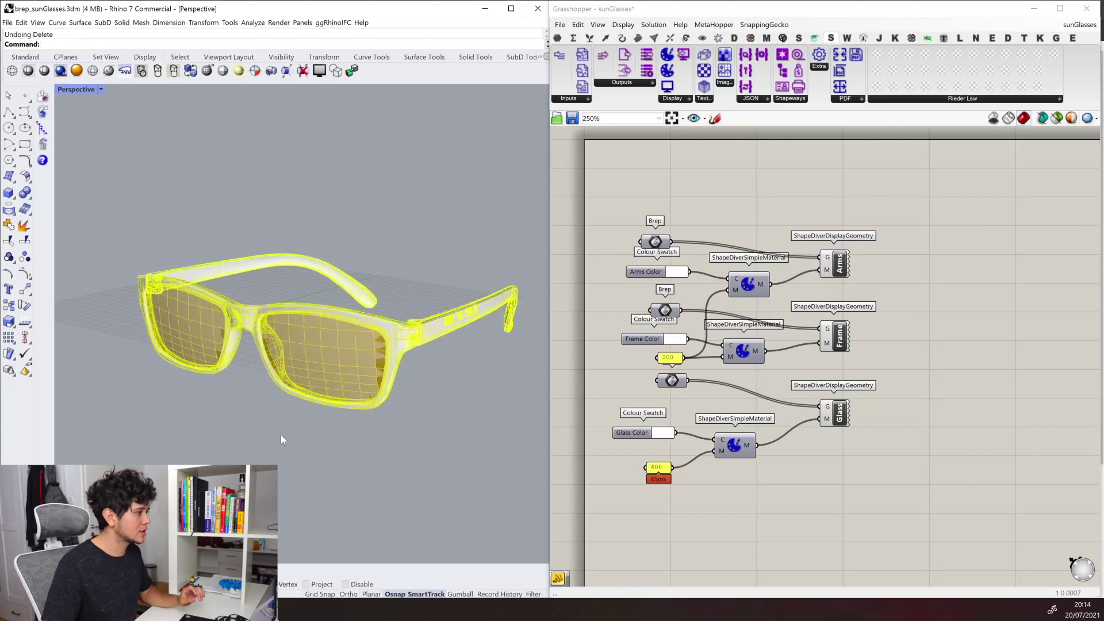
key("Escape")
left_click(252, 324)
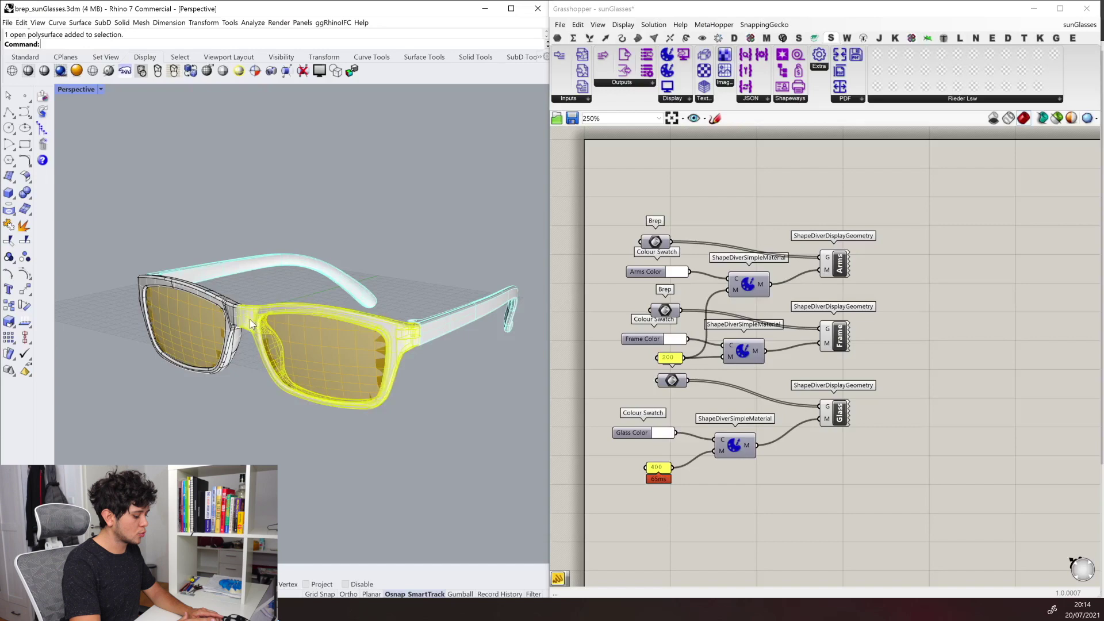
- Run What on the frame and highlight its Render mesh statistics line
type("What")
key("Return")
left_click_drag(683, 360, 433, 160)
scroll(386, 247, "up", 2)
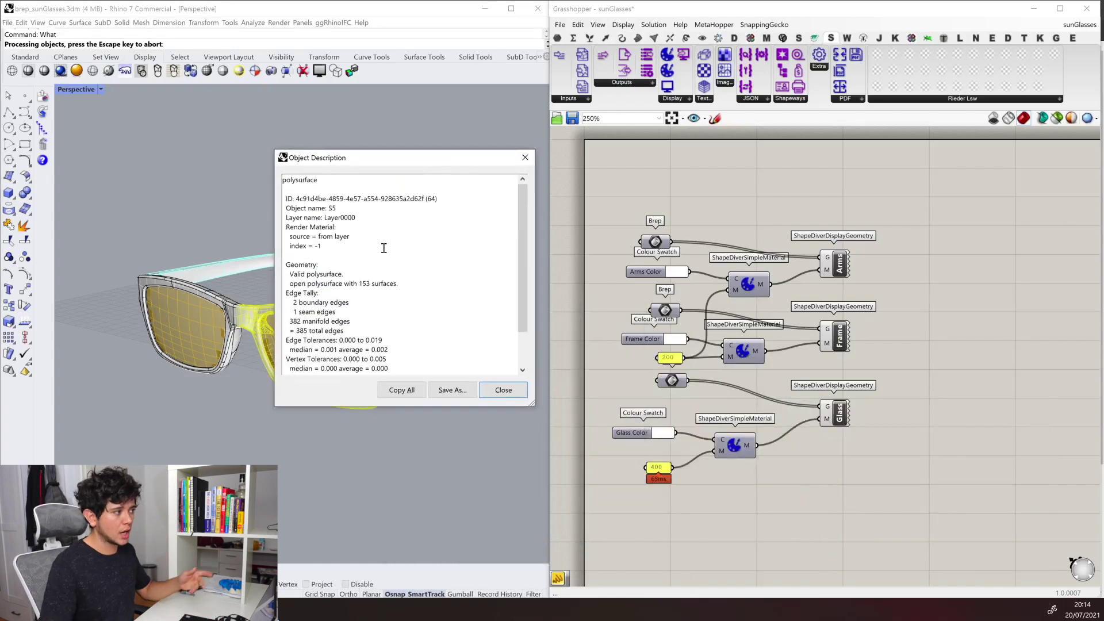
left_click_drag(311, 275, 410, 283)
scroll(317, 324, "down", 2)
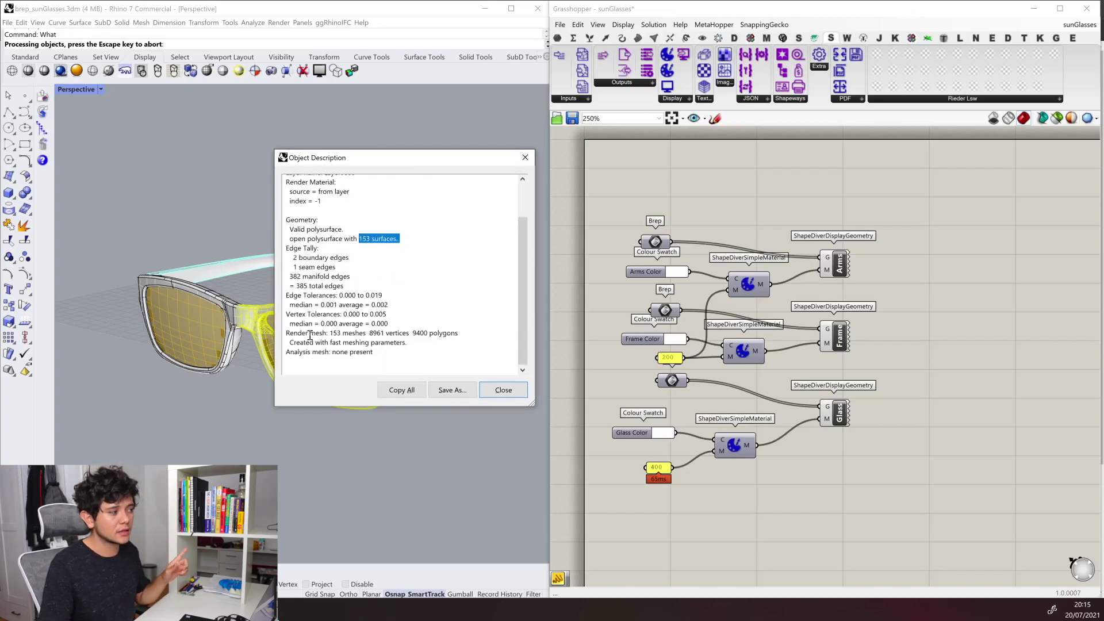
left_click_drag(327, 334, 283, 336)
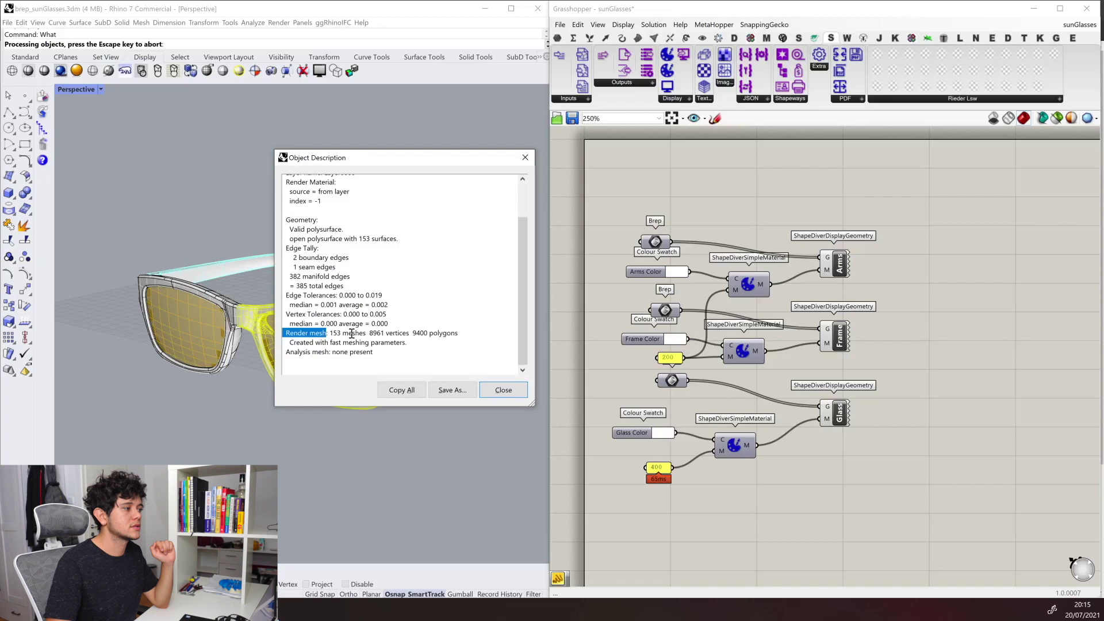
- Close the description and feed the arms Brep into a new Mesh Brep component
left_click(525, 157)
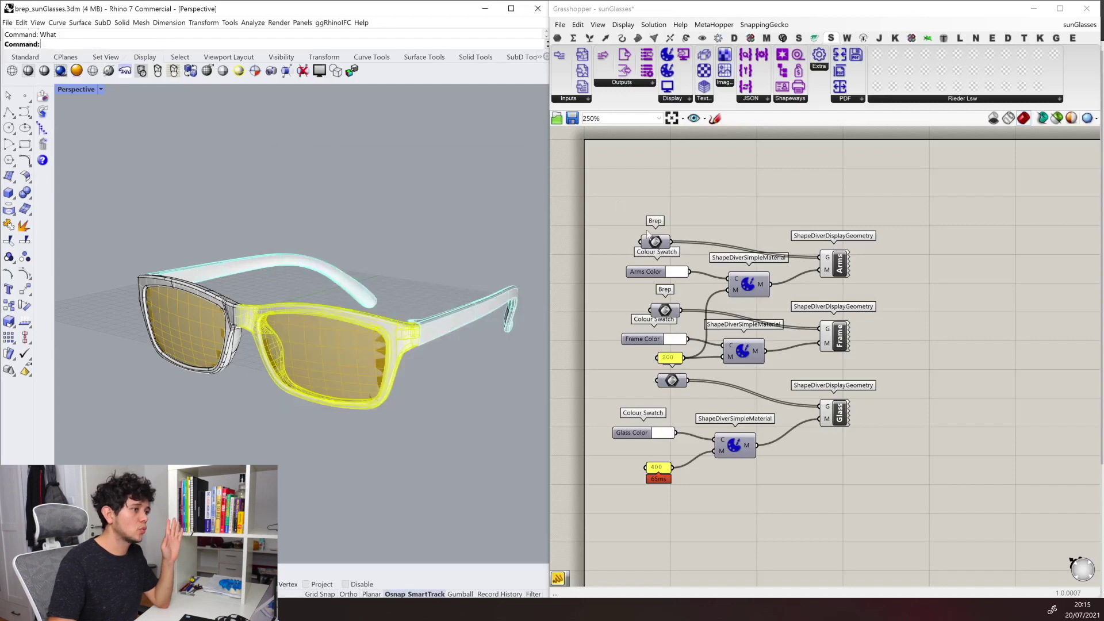
left_click(655, 241)
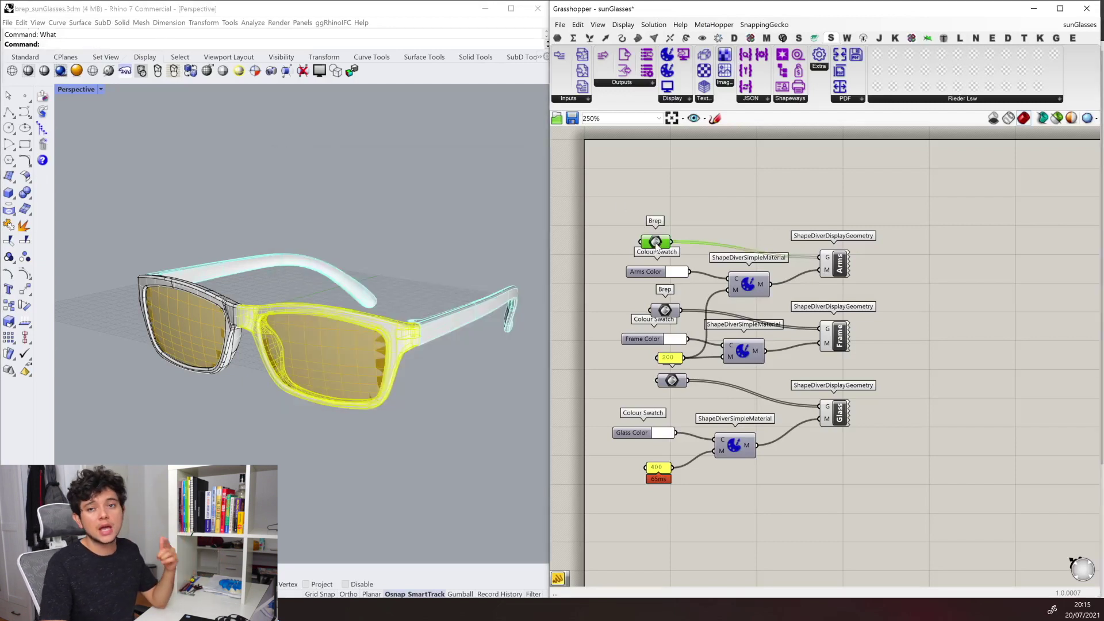
mouse_move(656, 245)
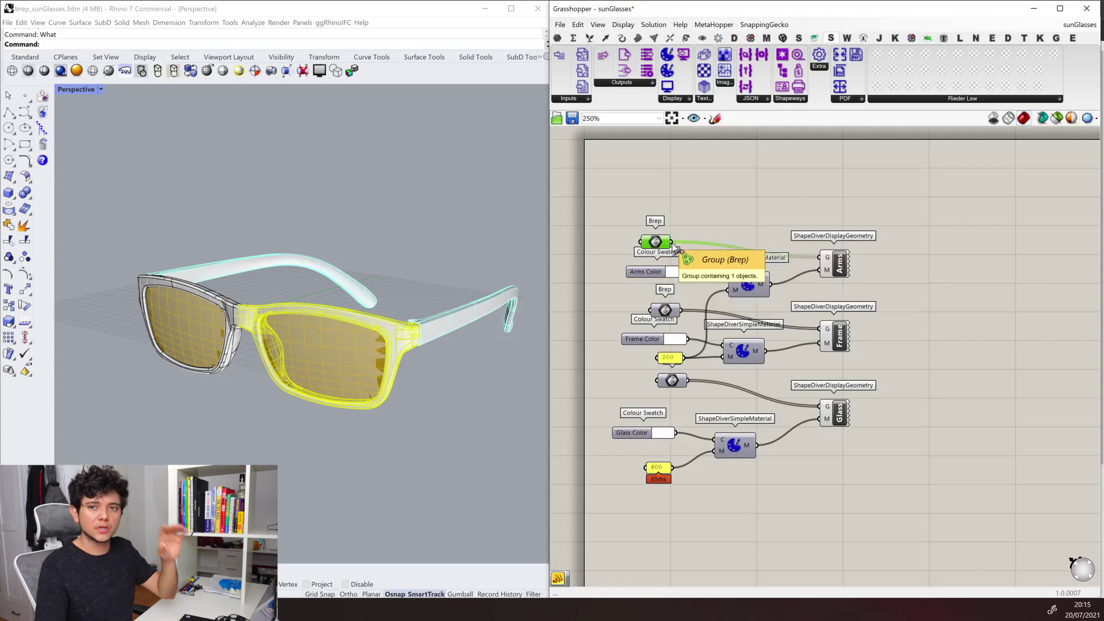
left_click(710, 236)
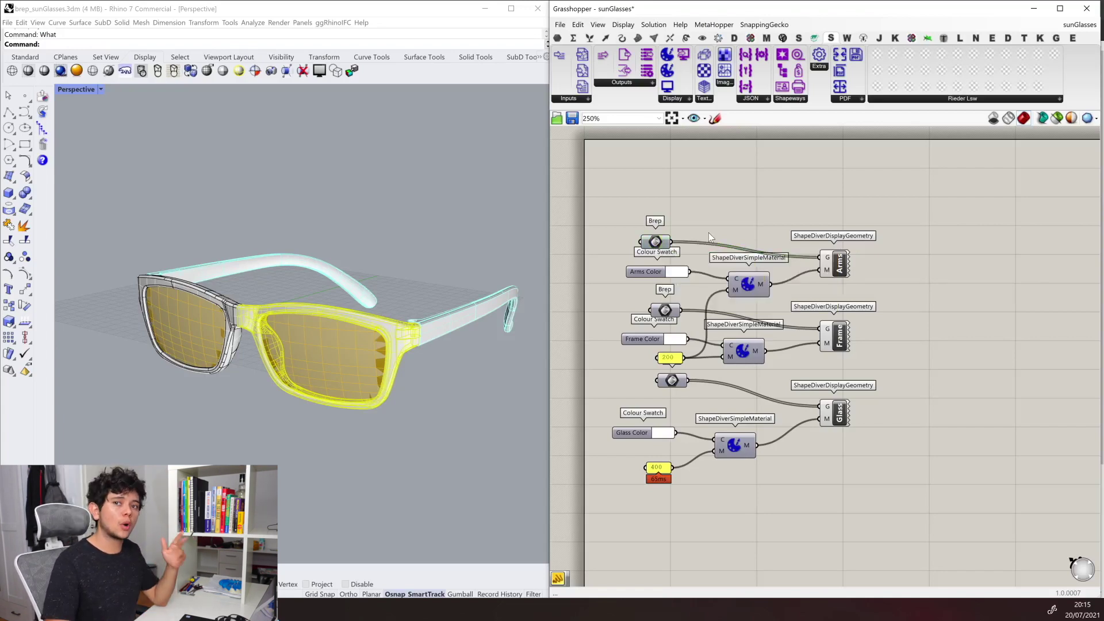
double_click(756, 217)
type("mesh")
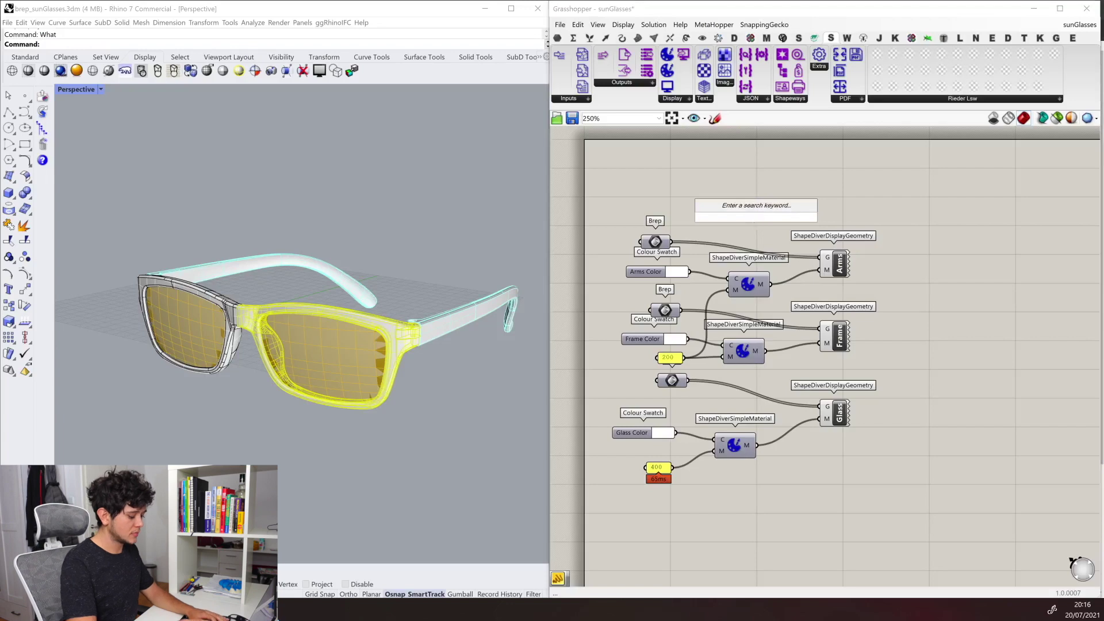
type(" bre")
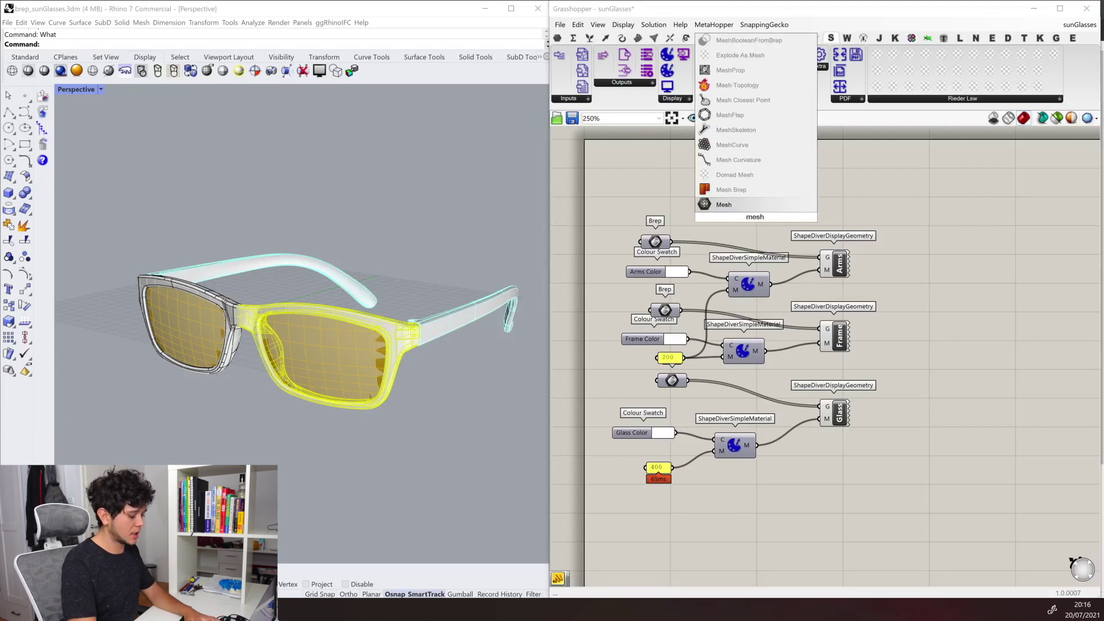
key("Up")
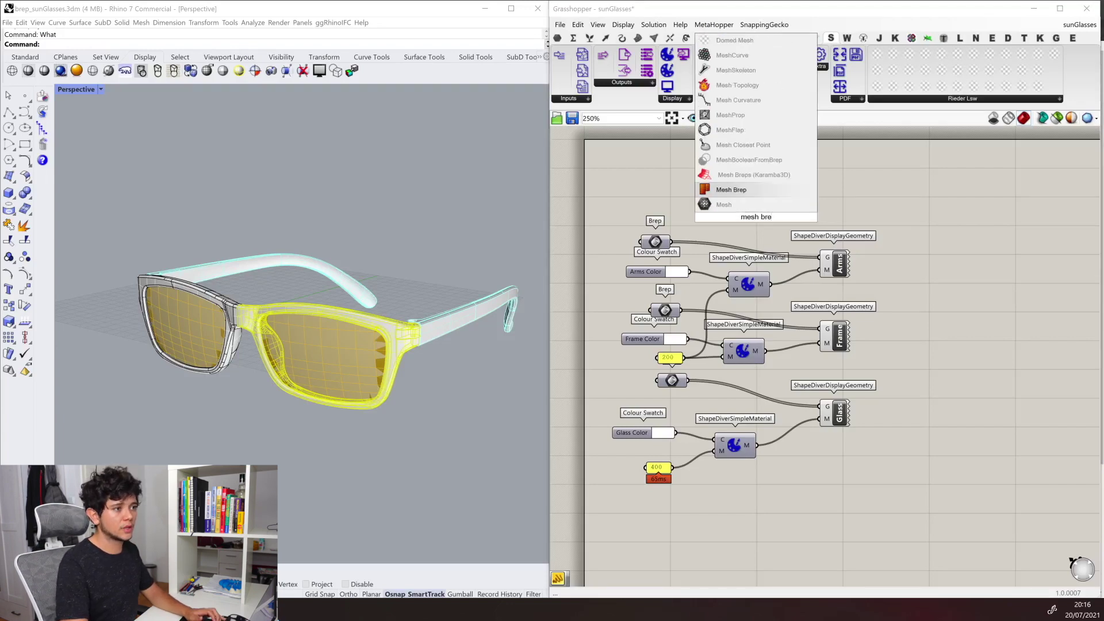
key("Return")
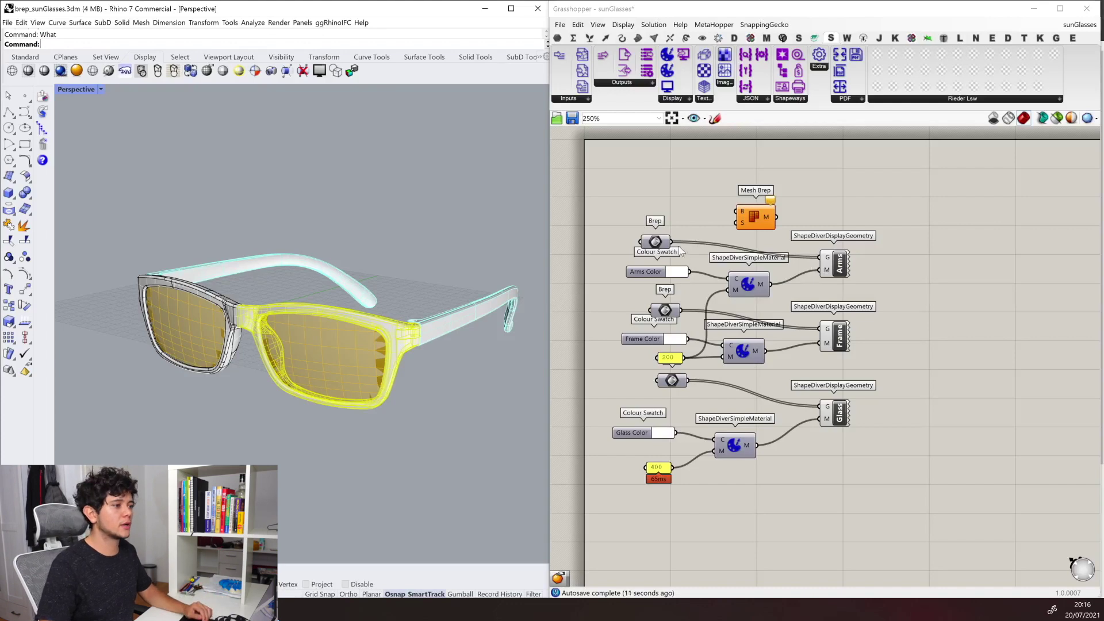
left_click_drag(672, 242, 733, 212)
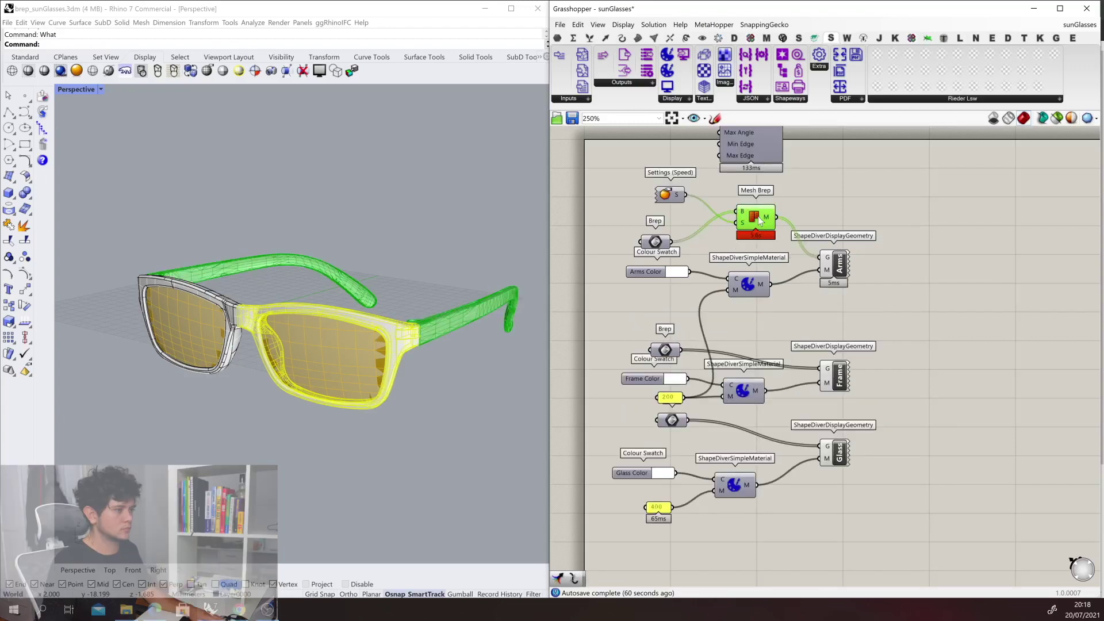
- Duplicate Mesh Brep between the frame Brep and the Frame display, moving the Glass components lower
left_click_drag(759, 221, 751, 347, "alt")
left_click_drag(680, 349, 730, 340)
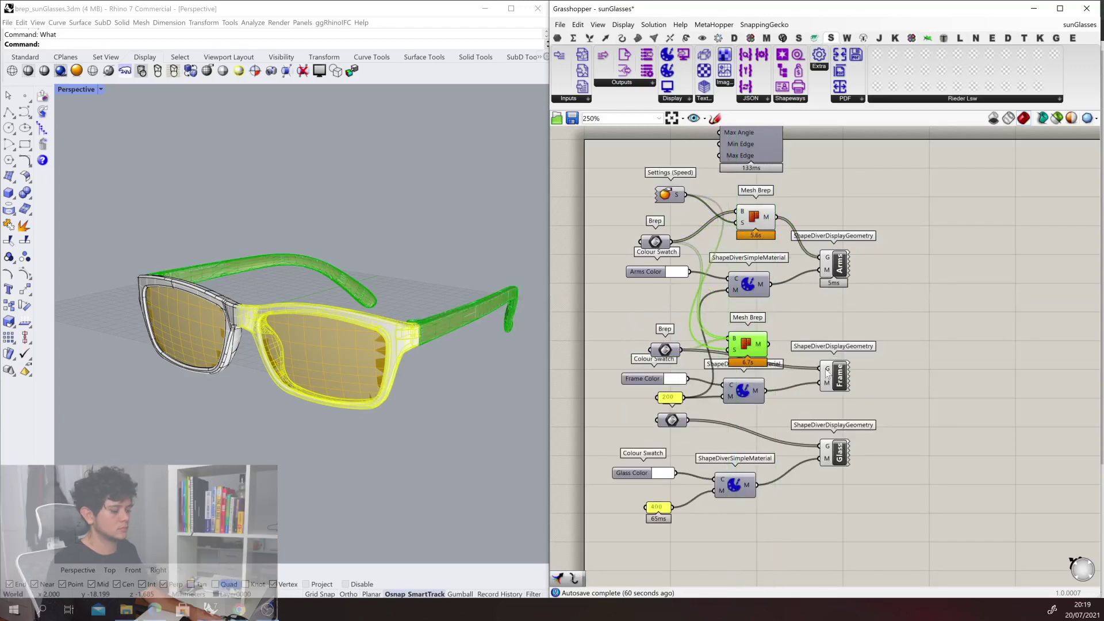
left_click_drag(827, 373, 769, 344)
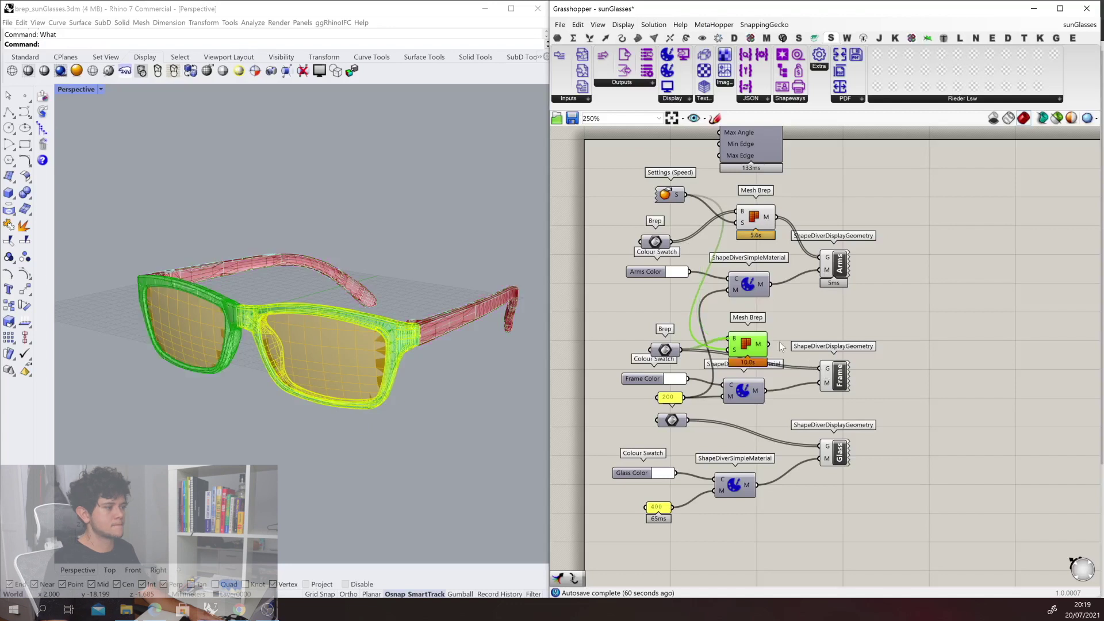
left_click(637, 424)
left_click_drag(637, 419, 865, 537)
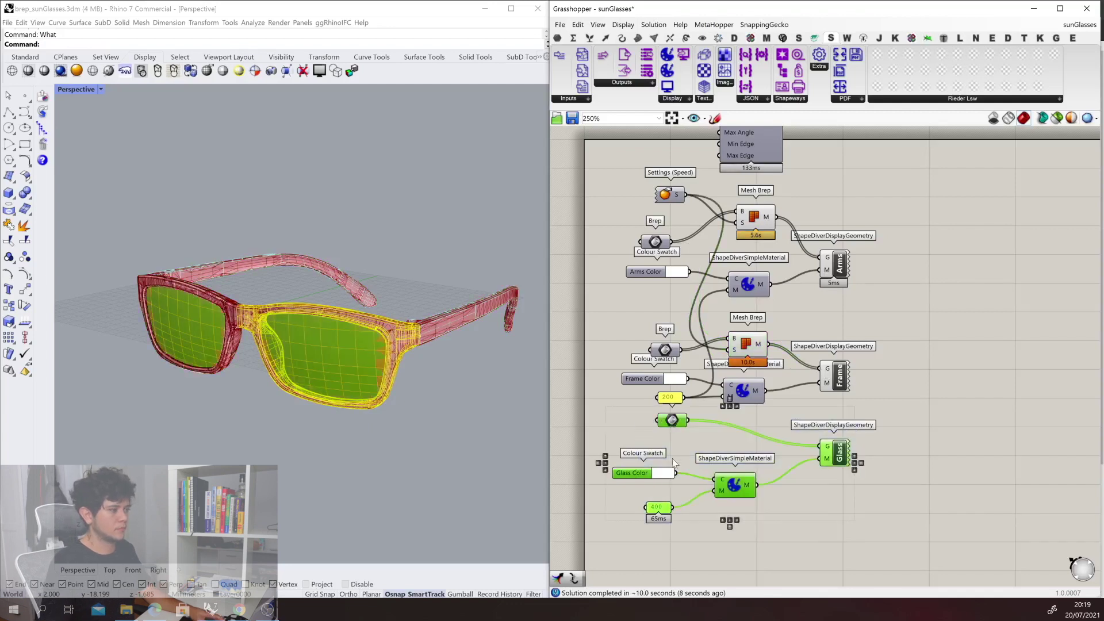
left_click_drag(672, 420, 671, 464)
- Copy a Mesh Brep in beside the Glass Brep, wired into it
left_click(746, 348)
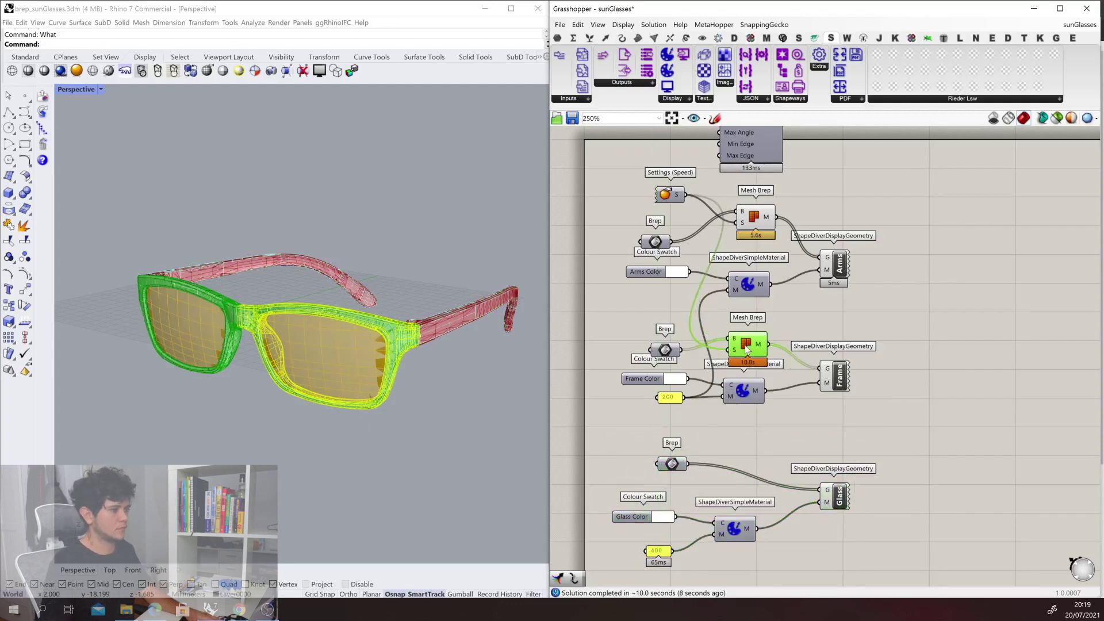
key("ctrl+c")
key("ctrl+v")
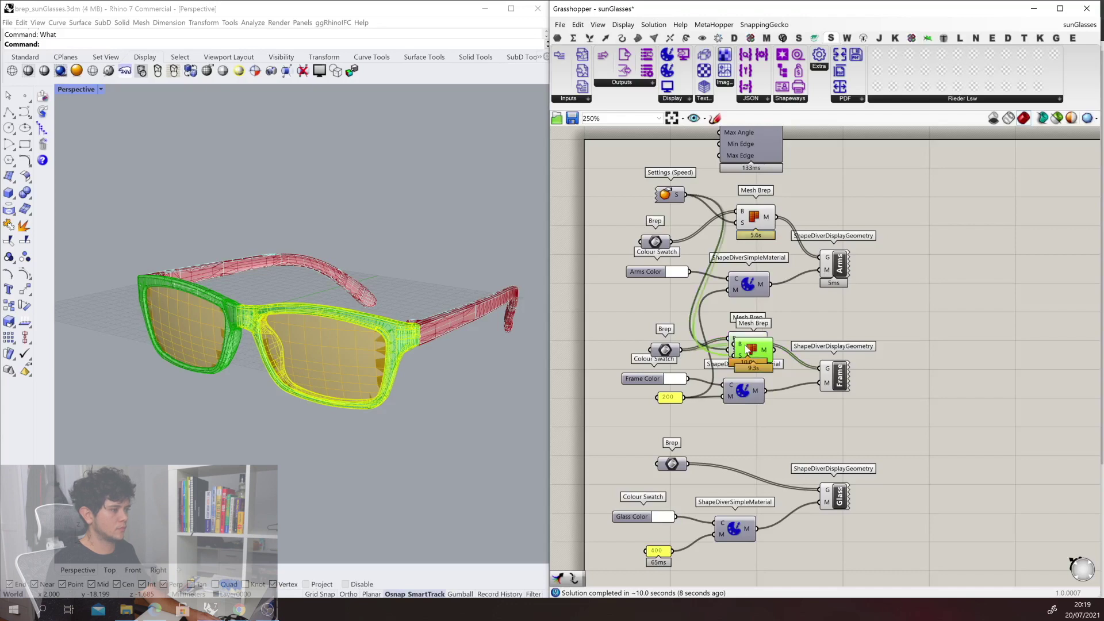
left_click_drag(746, 348, 740, 473)
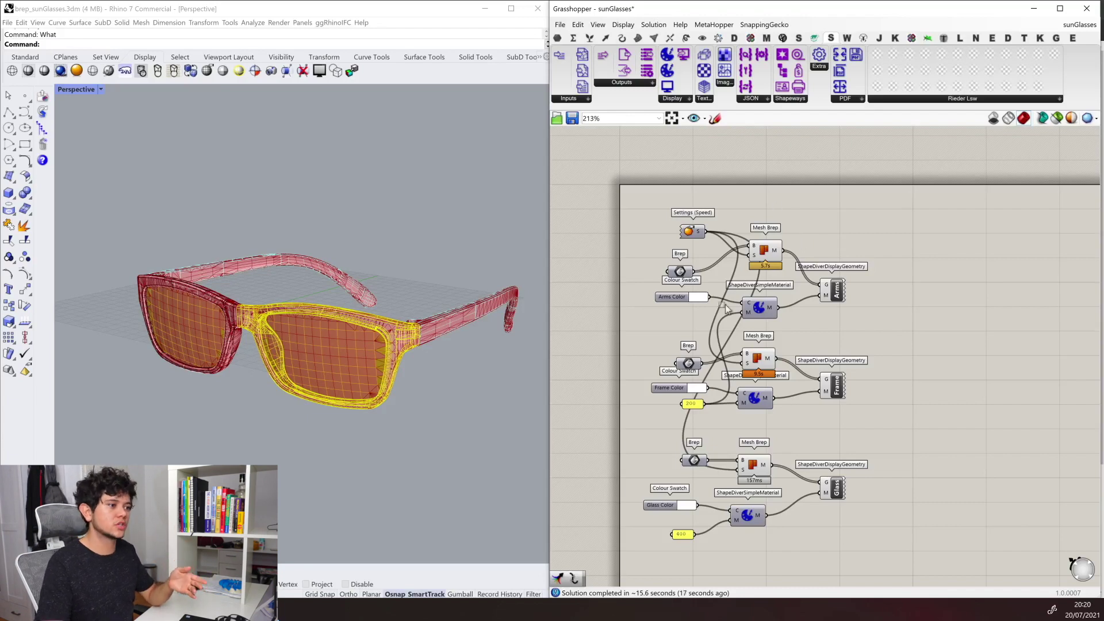
- Turn off the Rhino preview for the Mesh Brep and material components
left_click_drag(773, 201, 742, 469)
middle_click(829, 413)
left_click(867, 375)
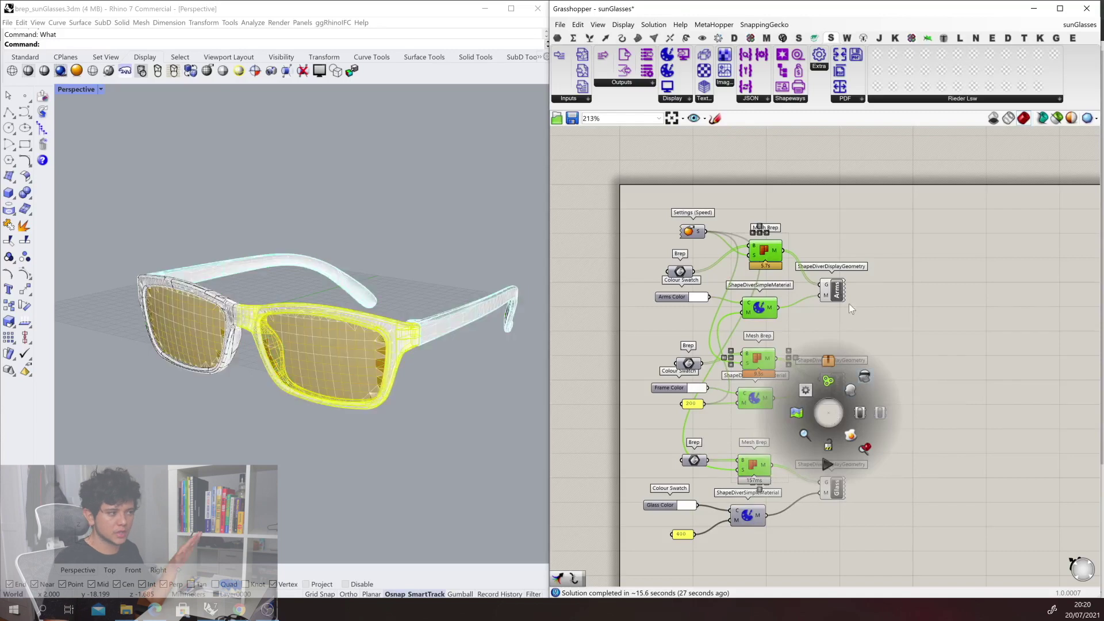
left_click(875, 309)
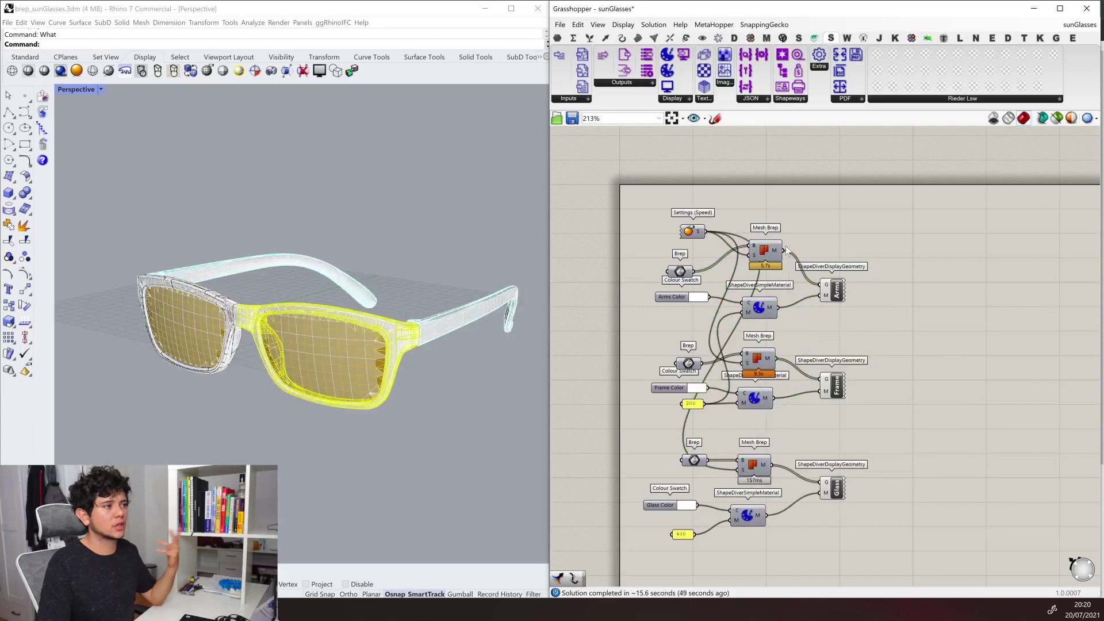
left_click(623, 39)
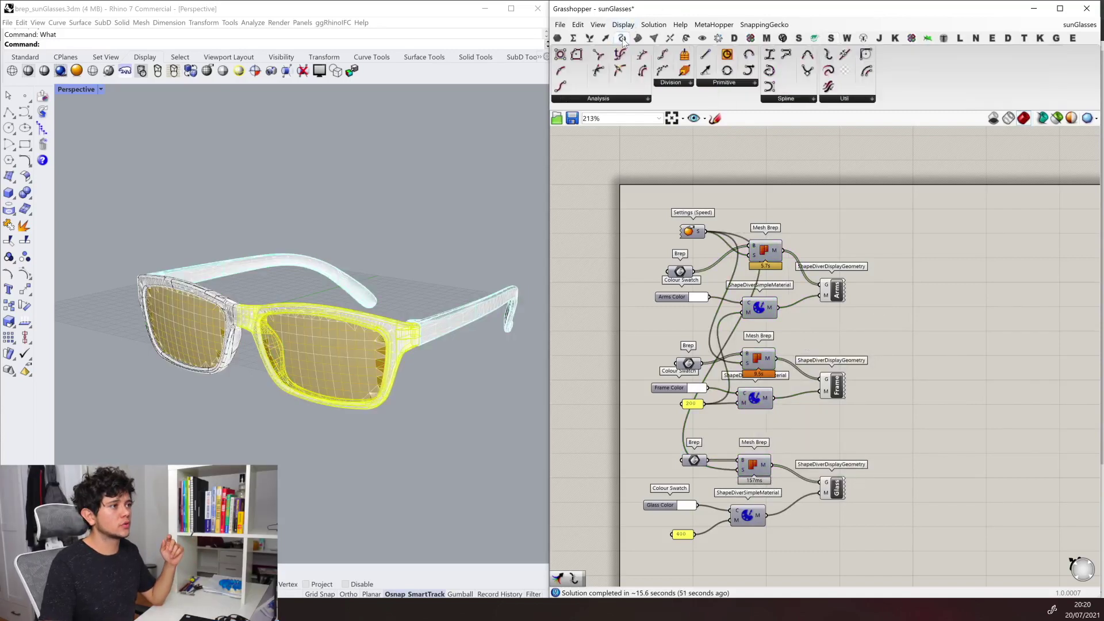
- Show the full list of spline components
left_click(778, 99)
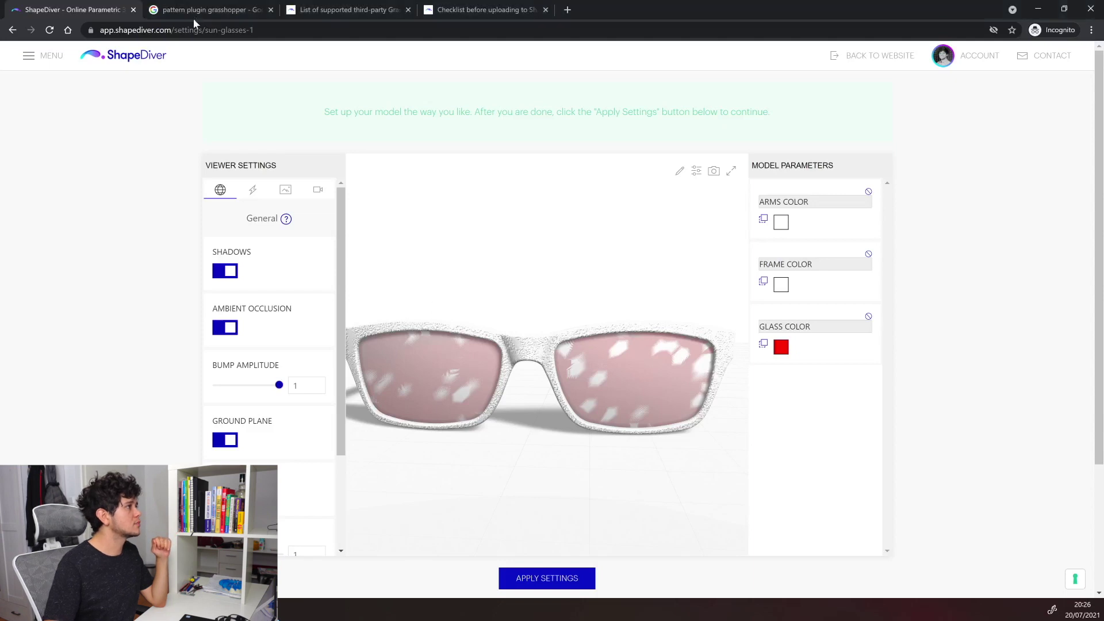
- Open the Parakeet food4Rhino page from the search results and scroll through it
left_click(192, 13)
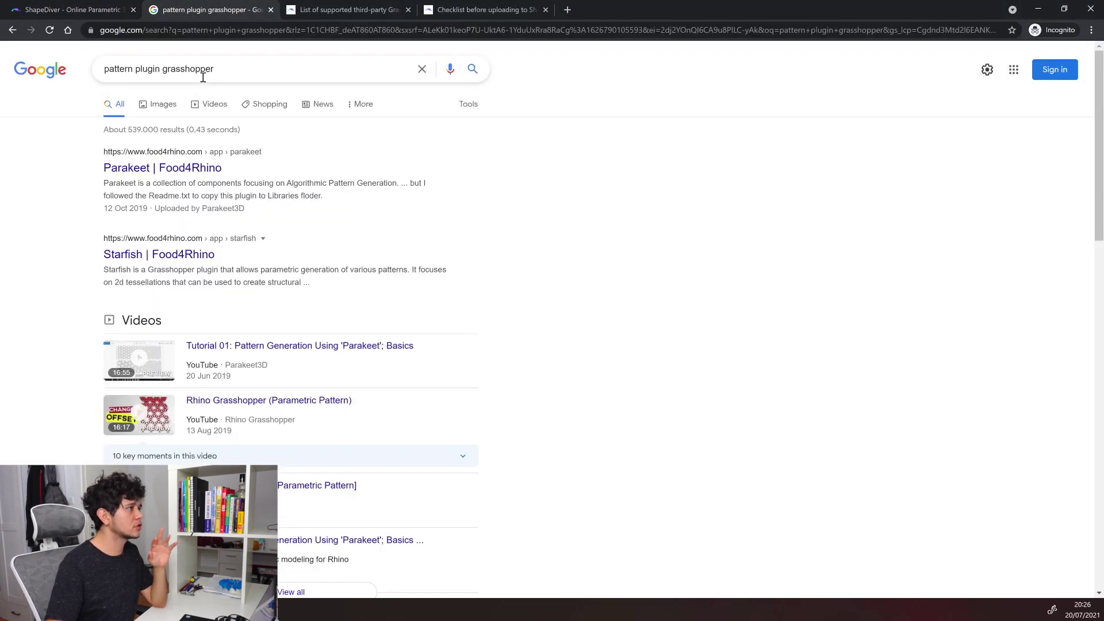
left_click(155, 173)
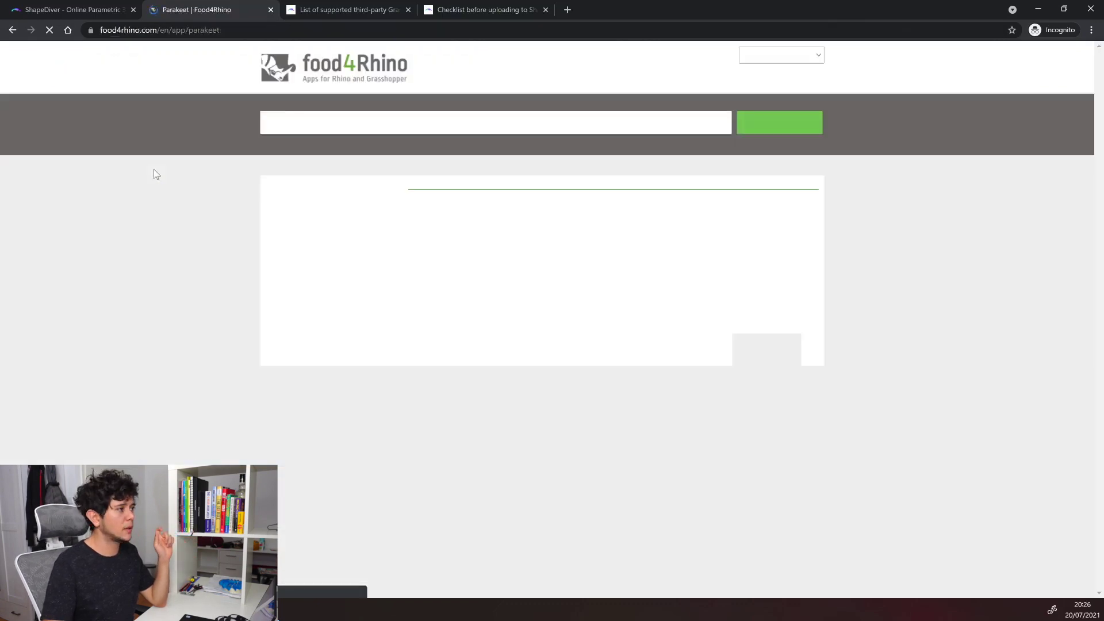
scroll(256, 305, "down", 10)
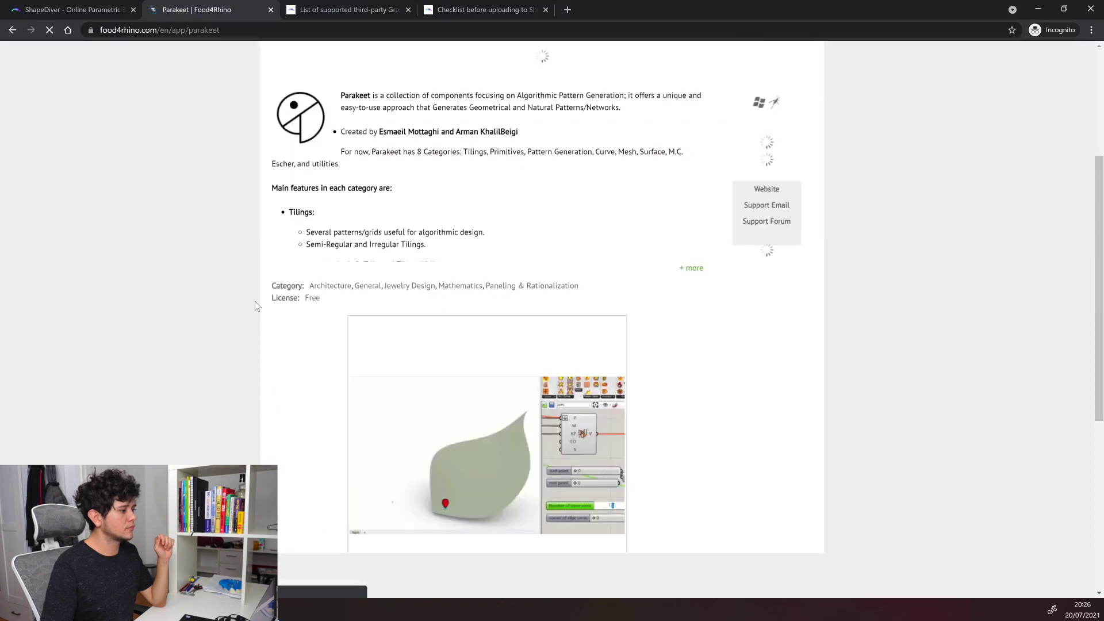
scroll(256, 305, "down", 3)
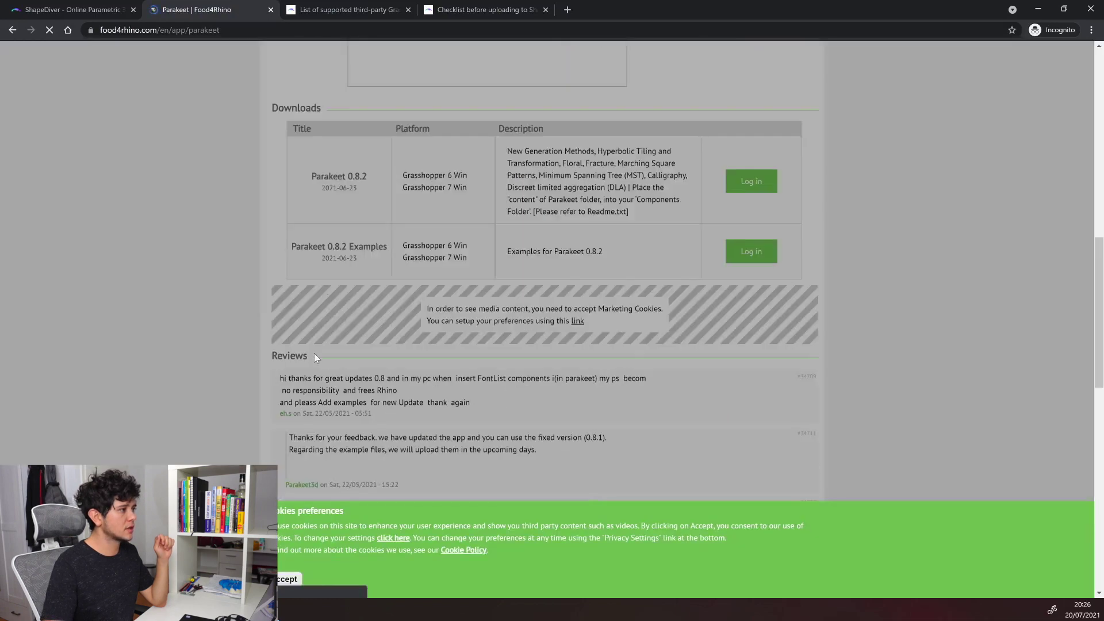
scroll(403, 374, "up", 7)
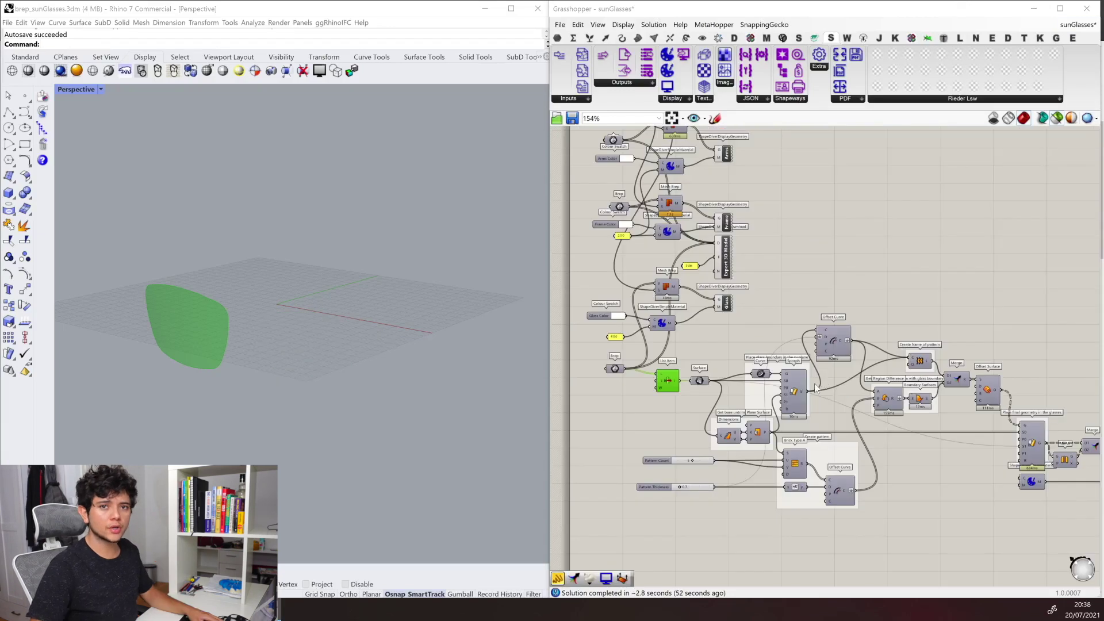
- Select the Surface component and bring the lens-pattern components into view
scroll(692, 344, "down", 2)
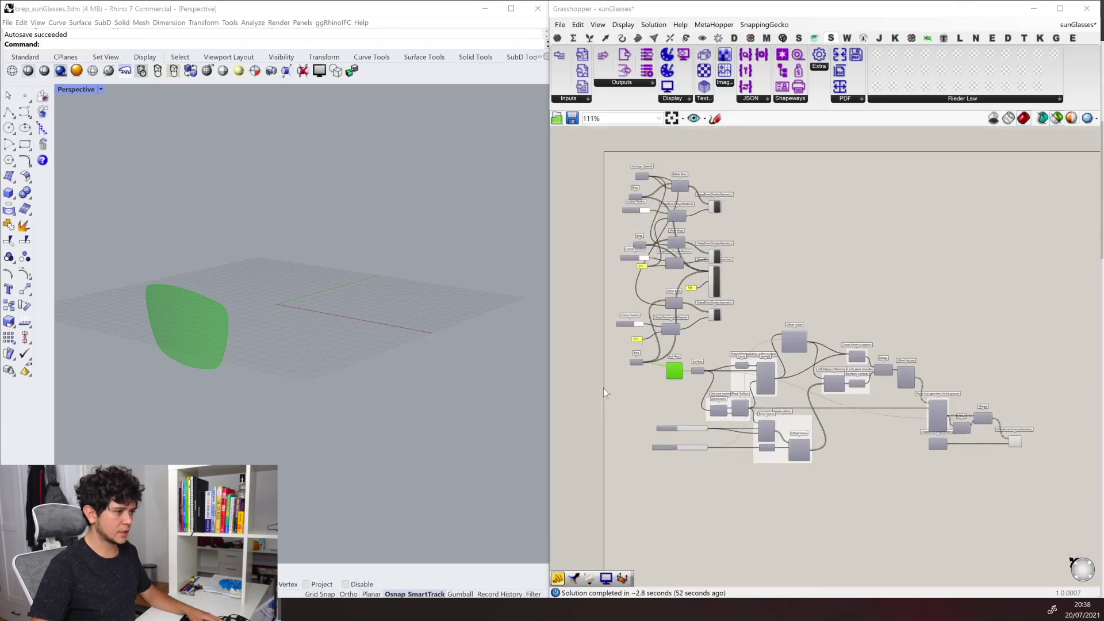
scroll(709, 392, "up", 5)
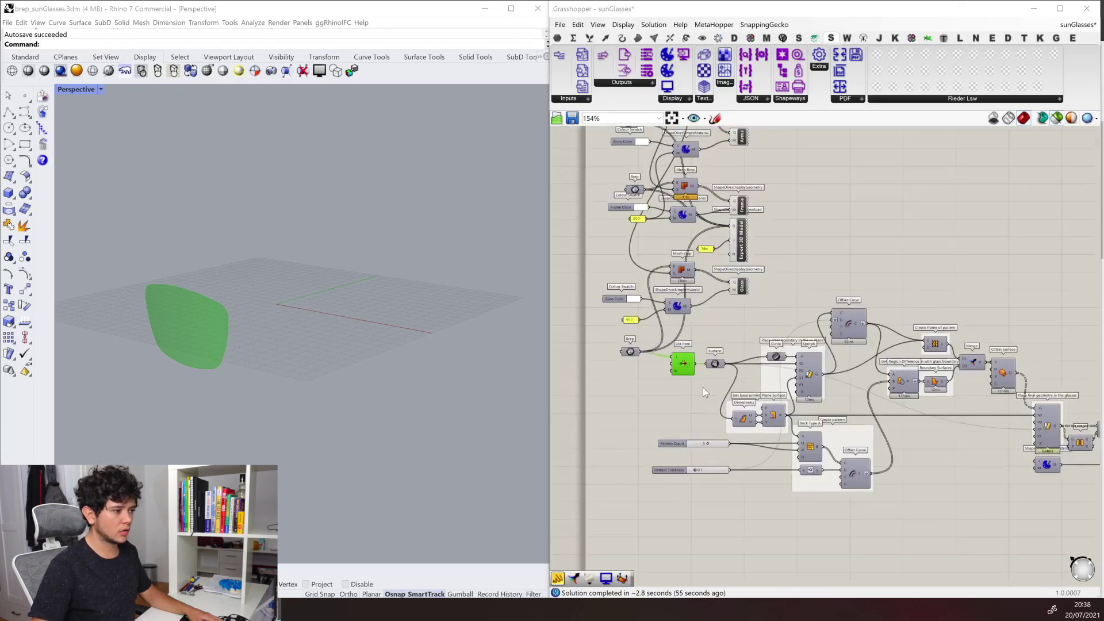
mouse_move(664, 358)
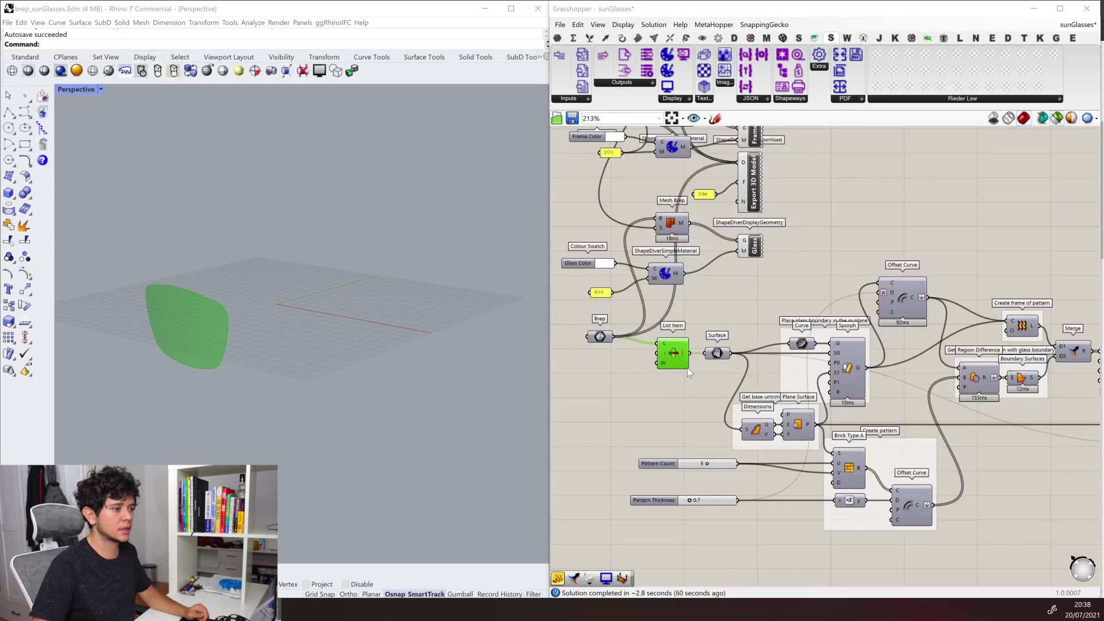
left_click(717, 353)
right_click_drag(872, 398, 769, 374)
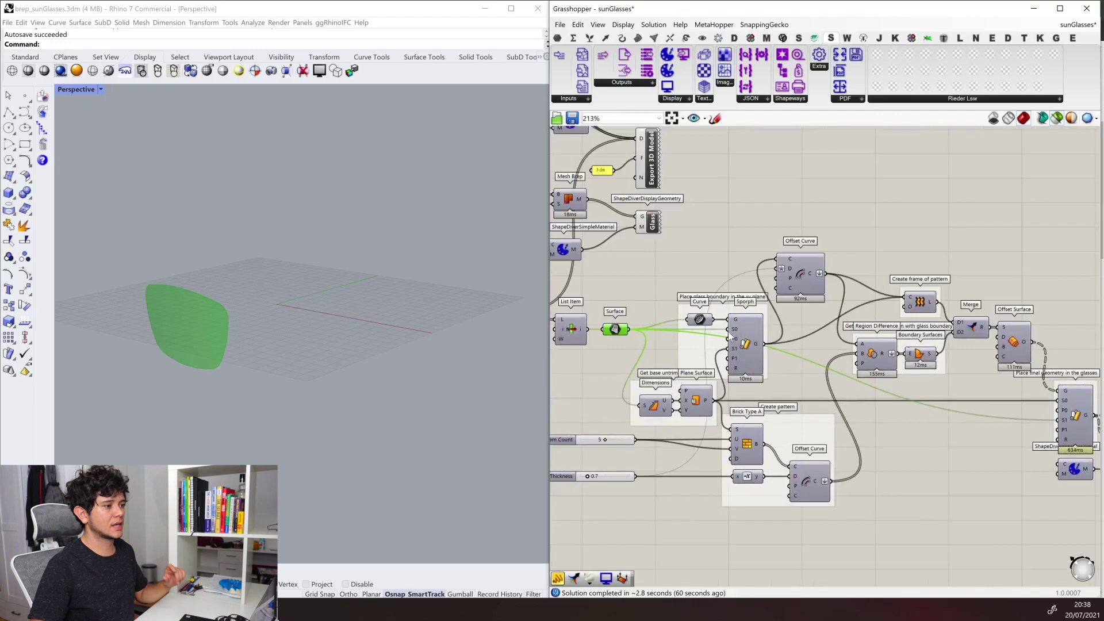
- Preview the lens boundary curve, Sporph result and Plane Surface base rectangle in Rhino
left_click(699, 323)
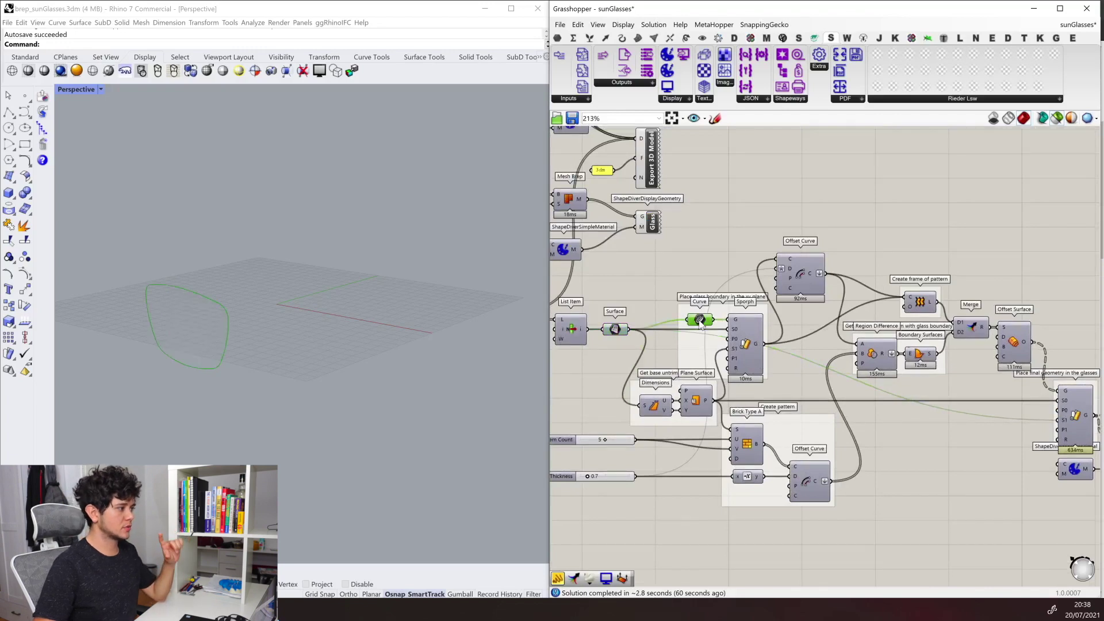
left_click(745, 345)
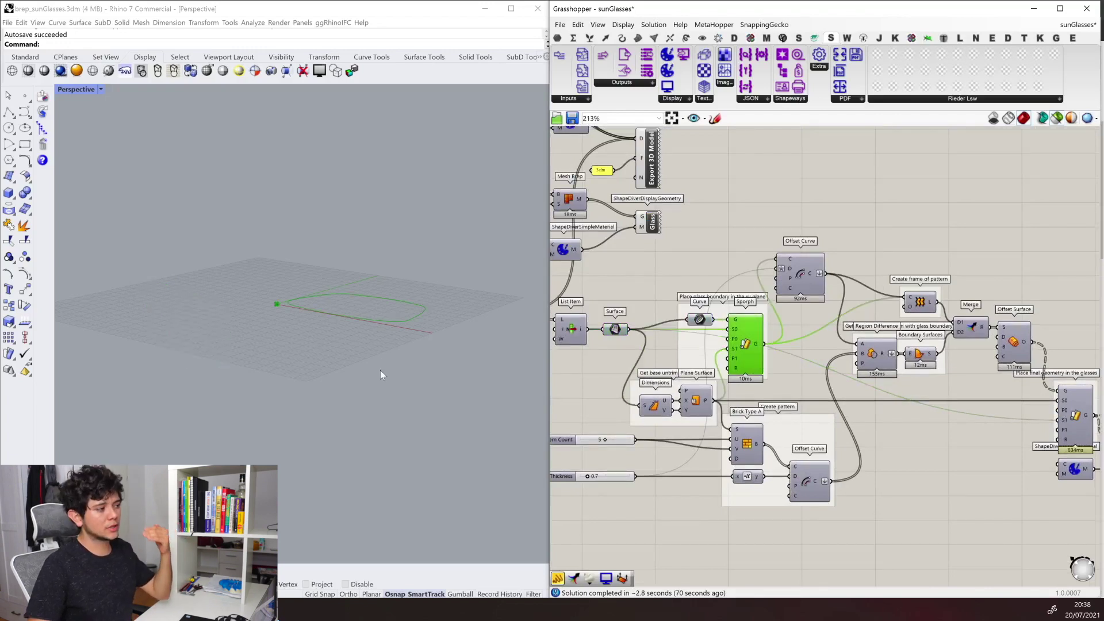
right_click_drag(381, 371, 381, 397)
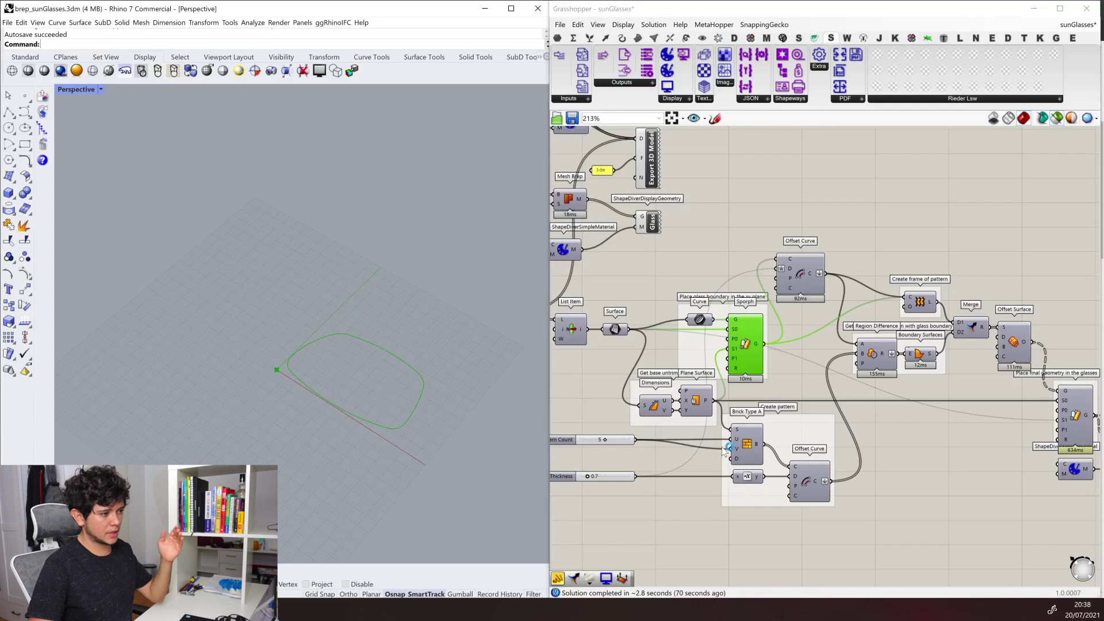
left_click(696, 403)
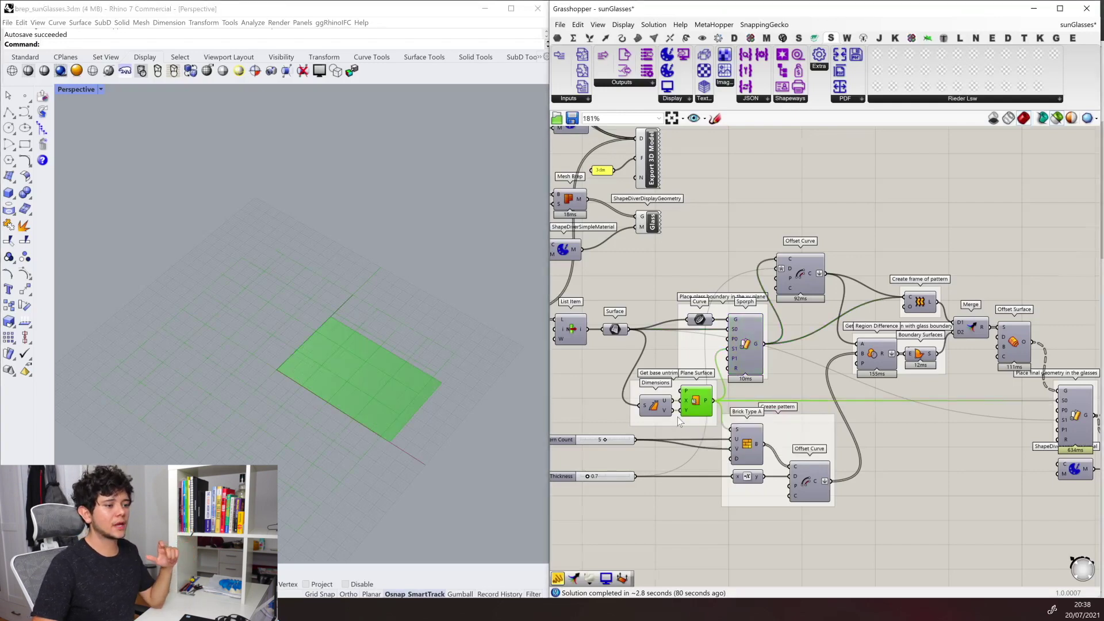
scroll(678, 417, "down", 1)
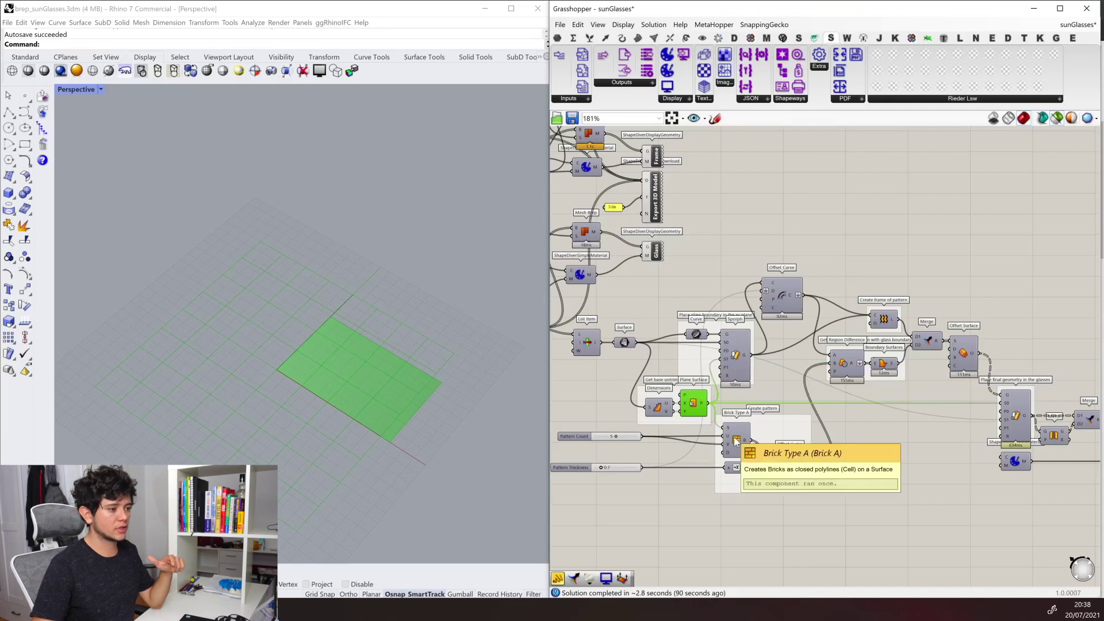
- Browse the Parakeet tab's Tiling components, then clear the preview
left_click(785, 37)
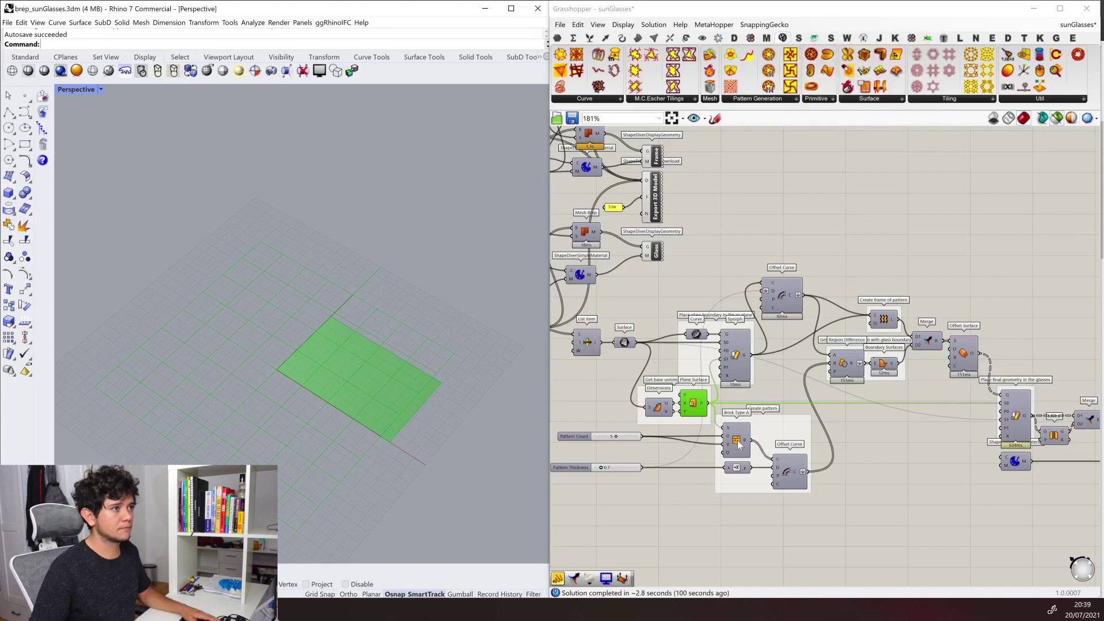
left_click(935, 99)
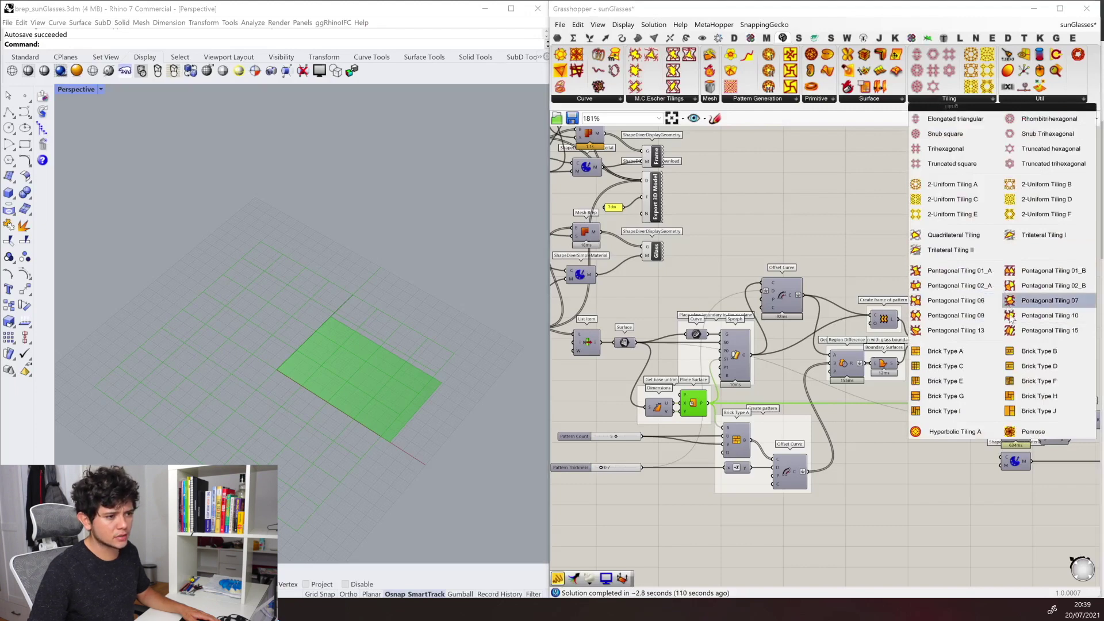
left_click(946, 351)
- Preview Brick Type A, the offset brick outlines, Region Difference, Offset Curve and Boundary Surfaces
left_click(737, 441)
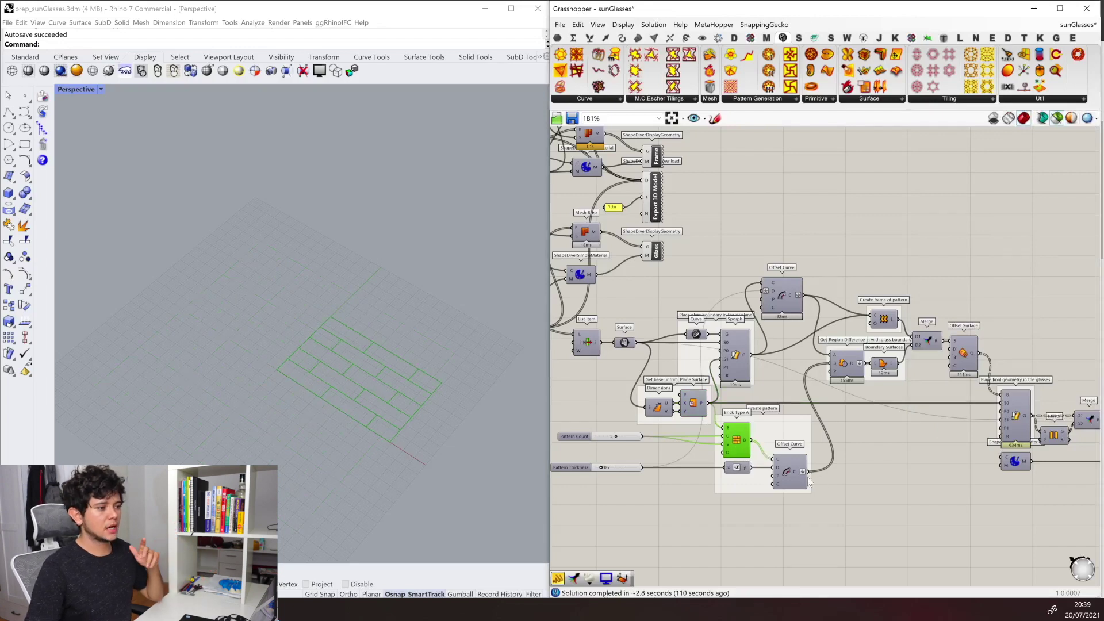
left_click(792, 471)
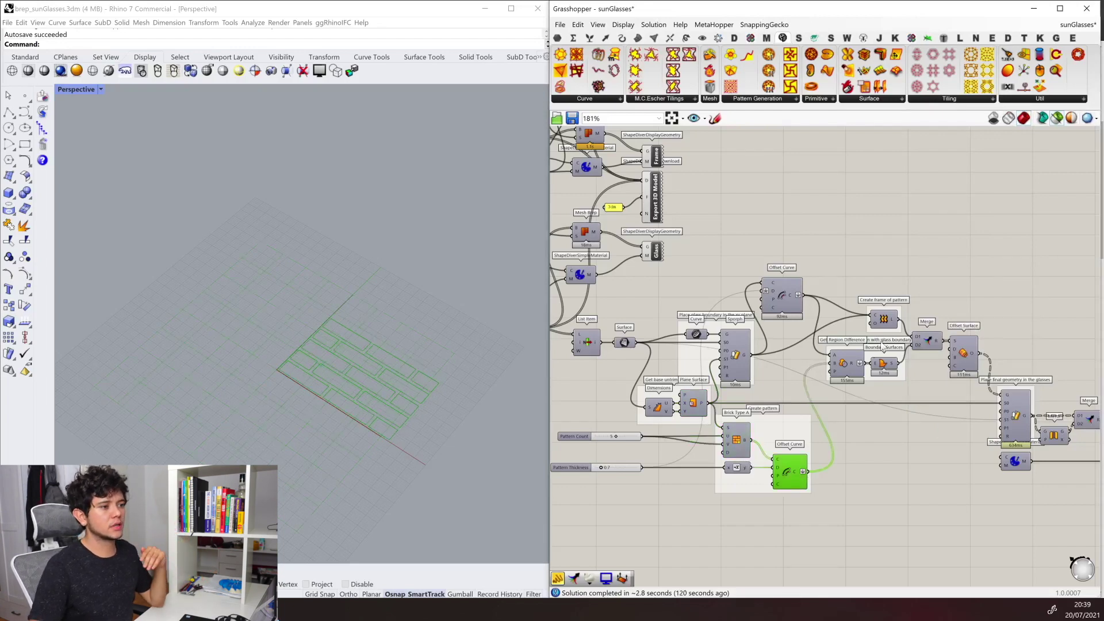
left_click(846, 368)
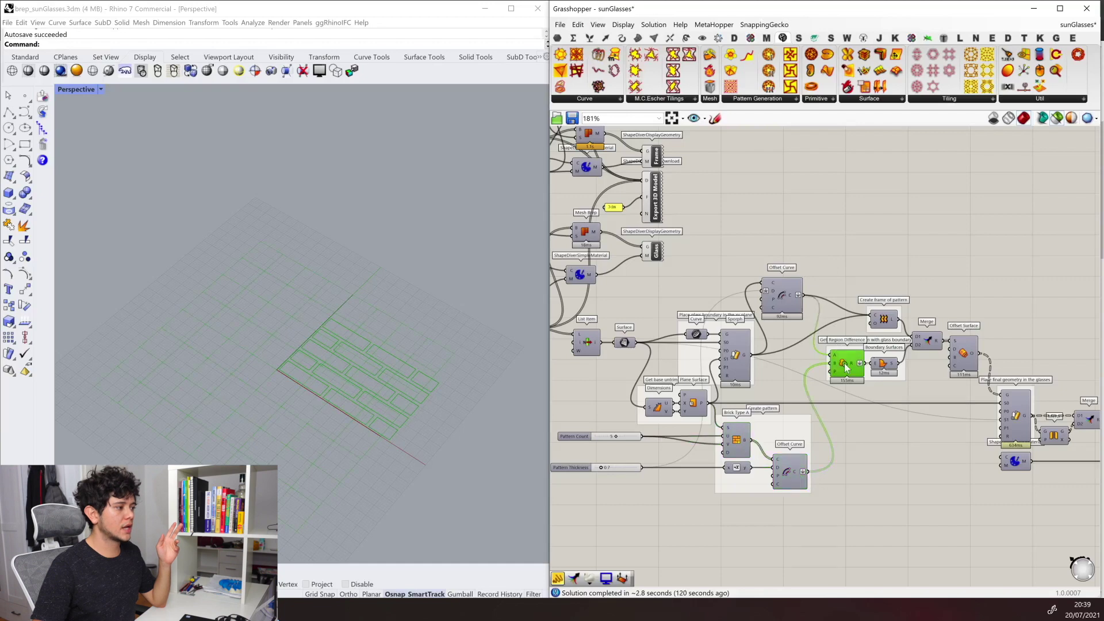
scroll(328, 398, "up", 2)
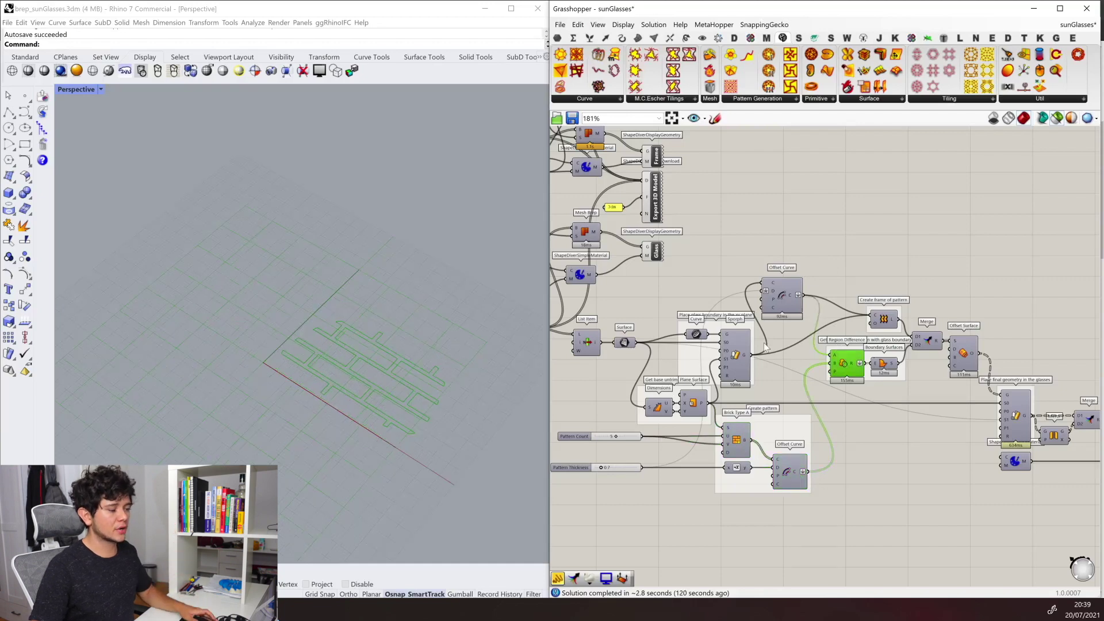
left_click(793, 295)
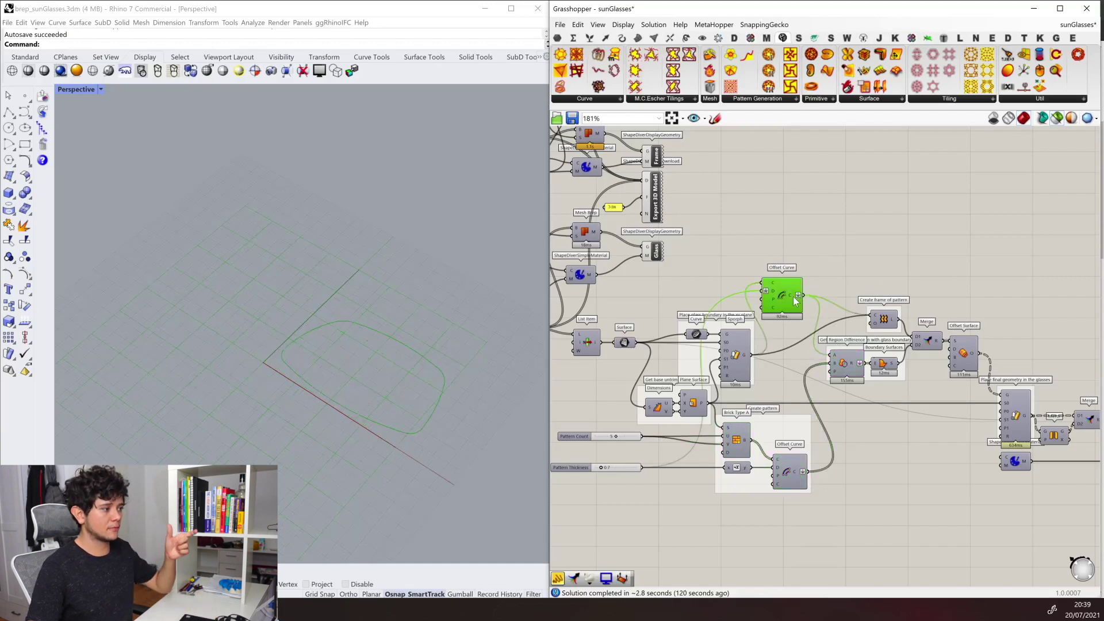
left_click(884, 363)
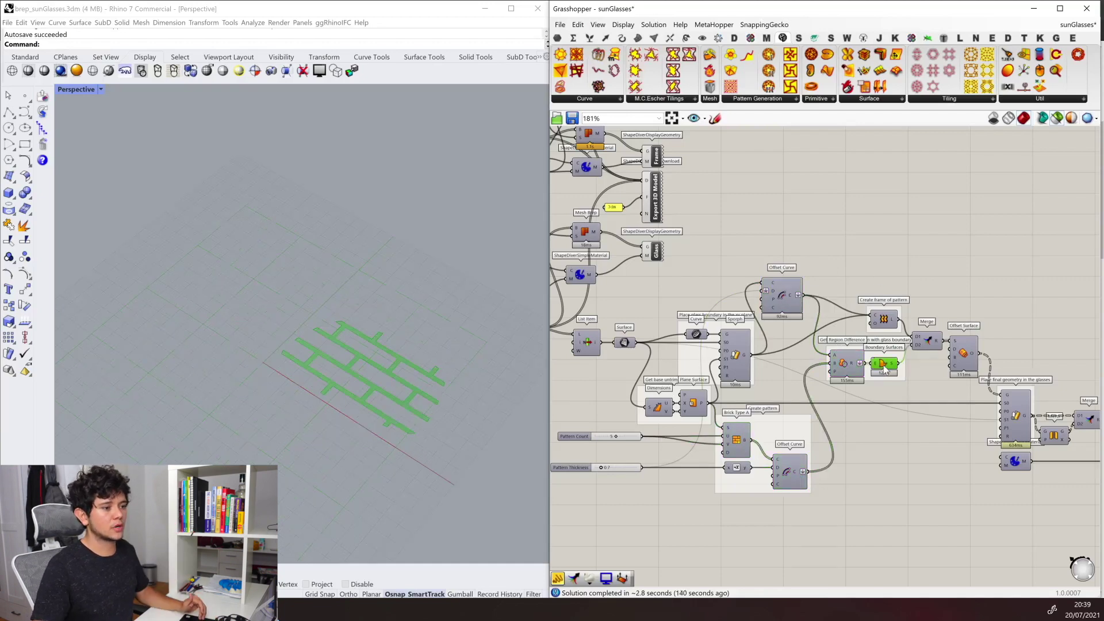
- Preview the rounded frame, merged pattern, Offset Surface, Sporph lens and final Merge, then deselect
left_click(887, 320)
left_click(929, 349)
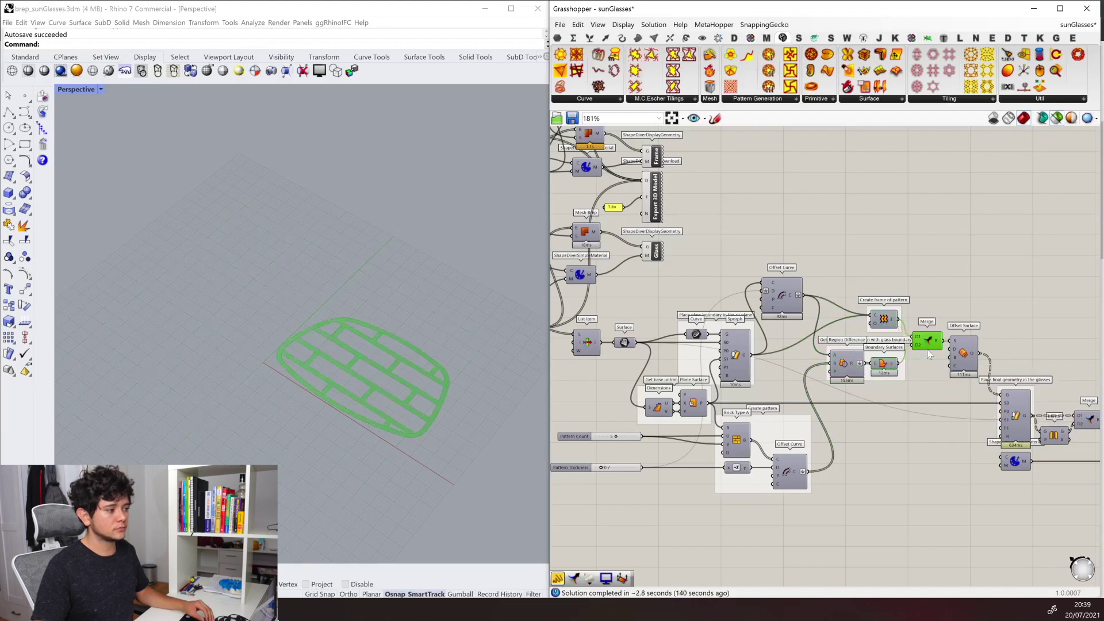
left_click(969, 361)
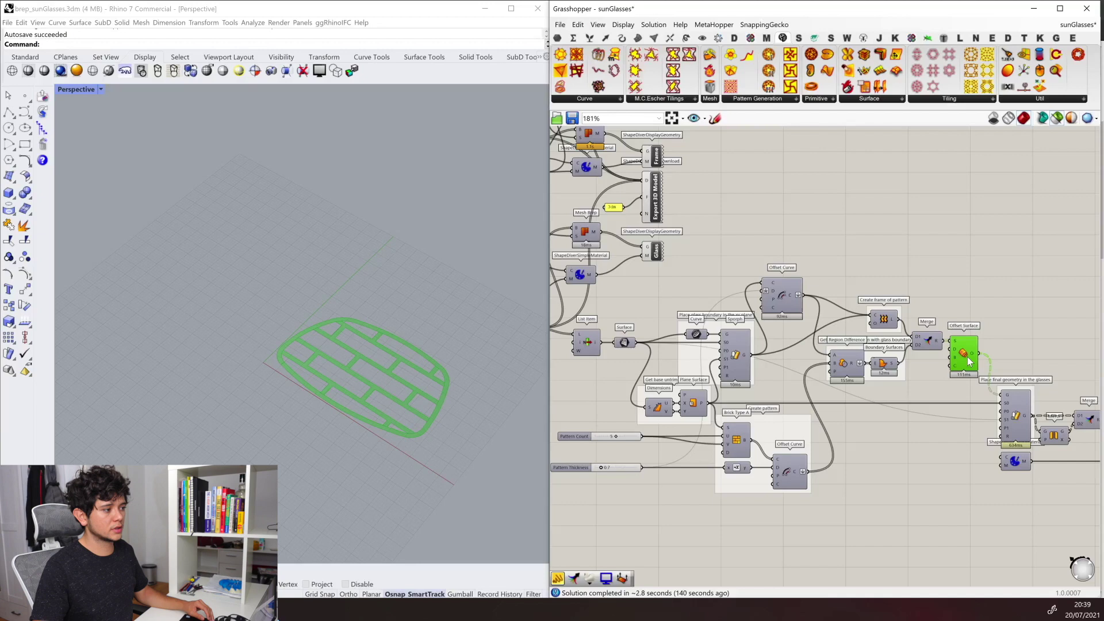
left_click(1020, 421)
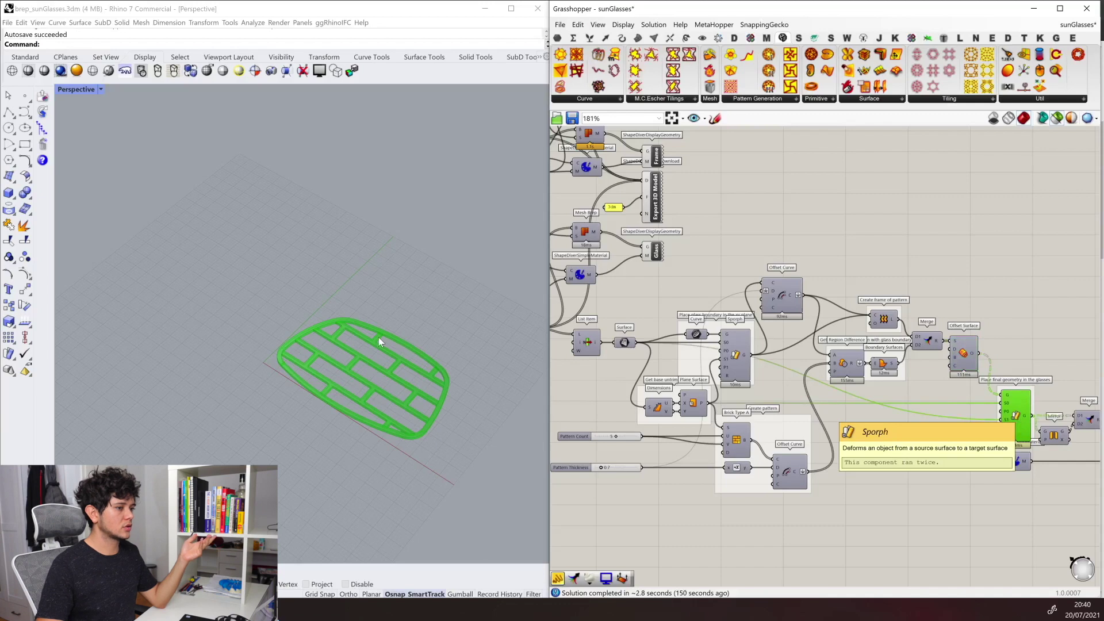
right_click_drag(371, 361, 378, 332)
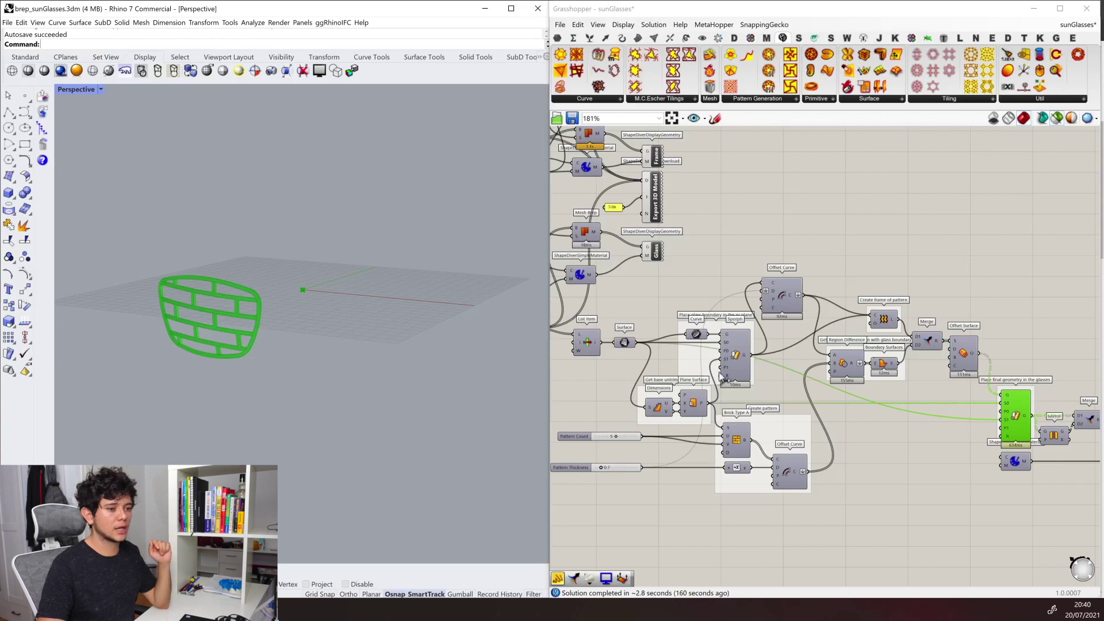
left_click(1086, 422)
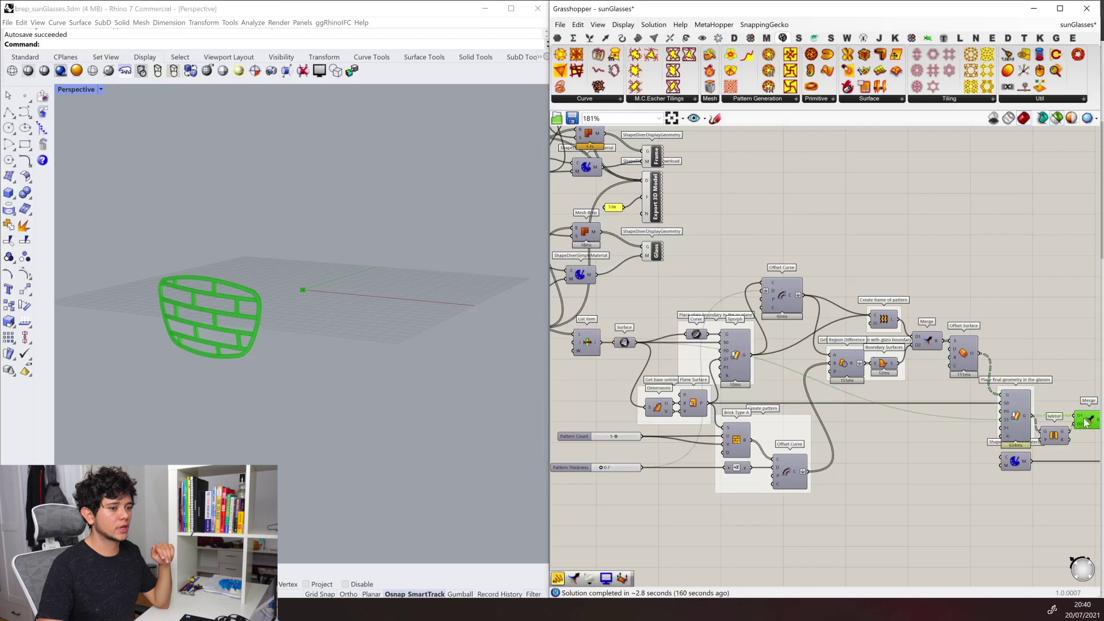
scroll(1087, 440, "down", 3)
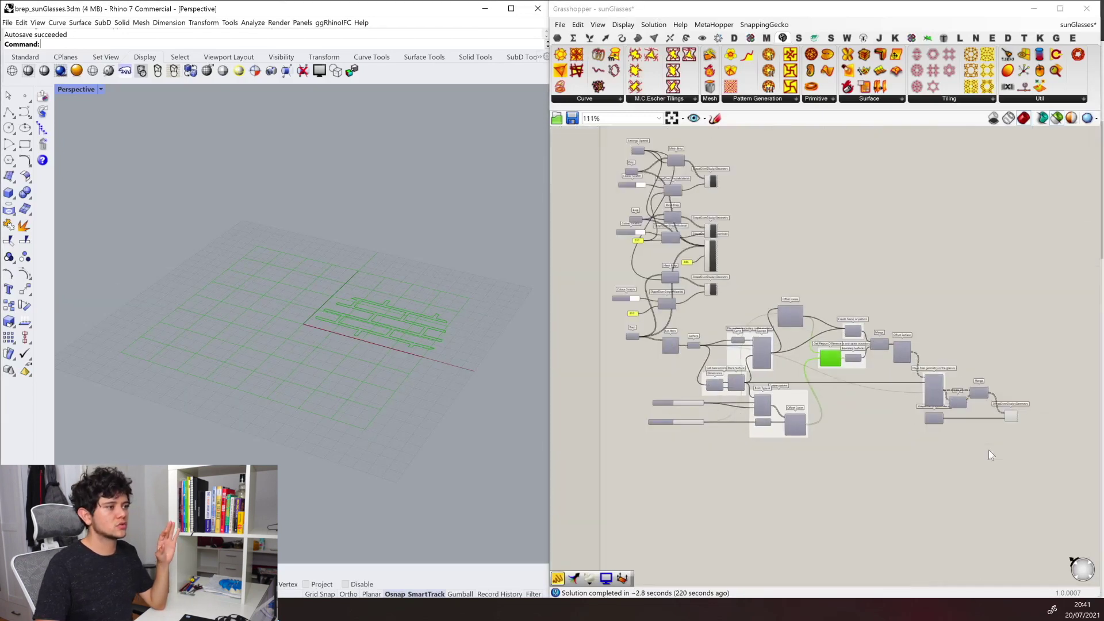
left_click(858, 226)
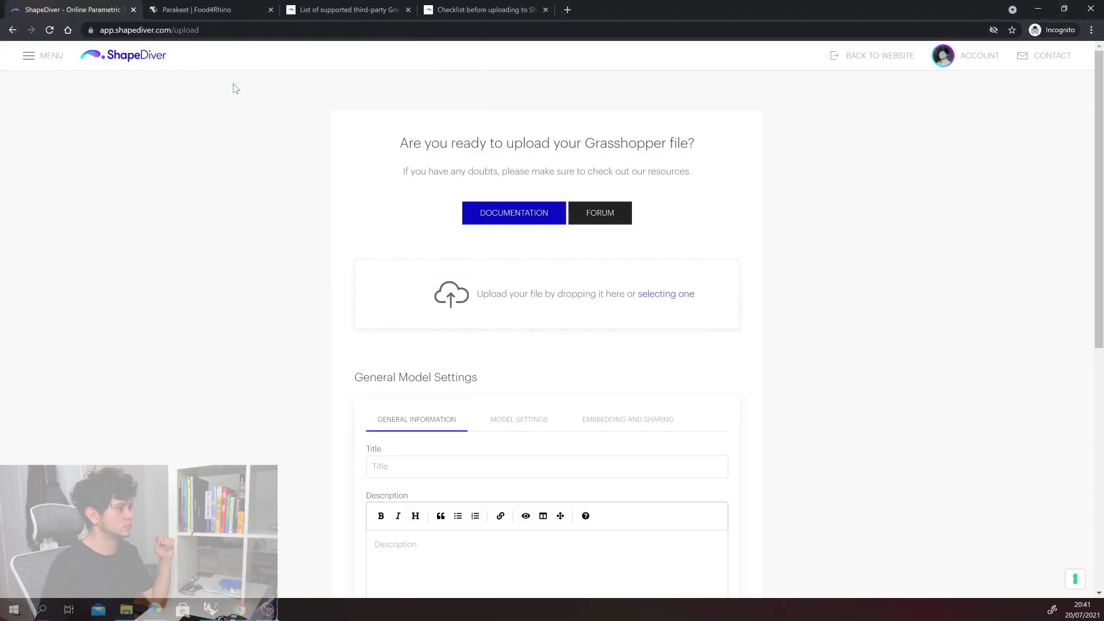
- Title the upload 'Sun Glasses with pattern' and publish it from Embedding and Sharing
left_click(431, 489)
type("Sun Glas")
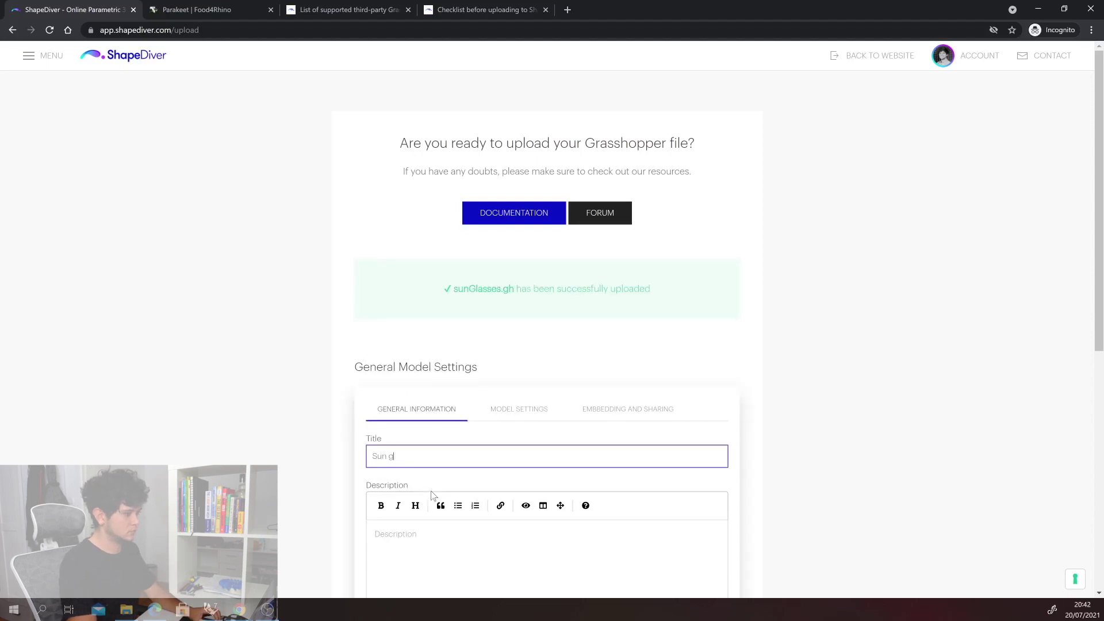
type("ses with pattern")
left_click(628, 409)
scroll(662, 403, "down", 4)
left_click(699, 431)
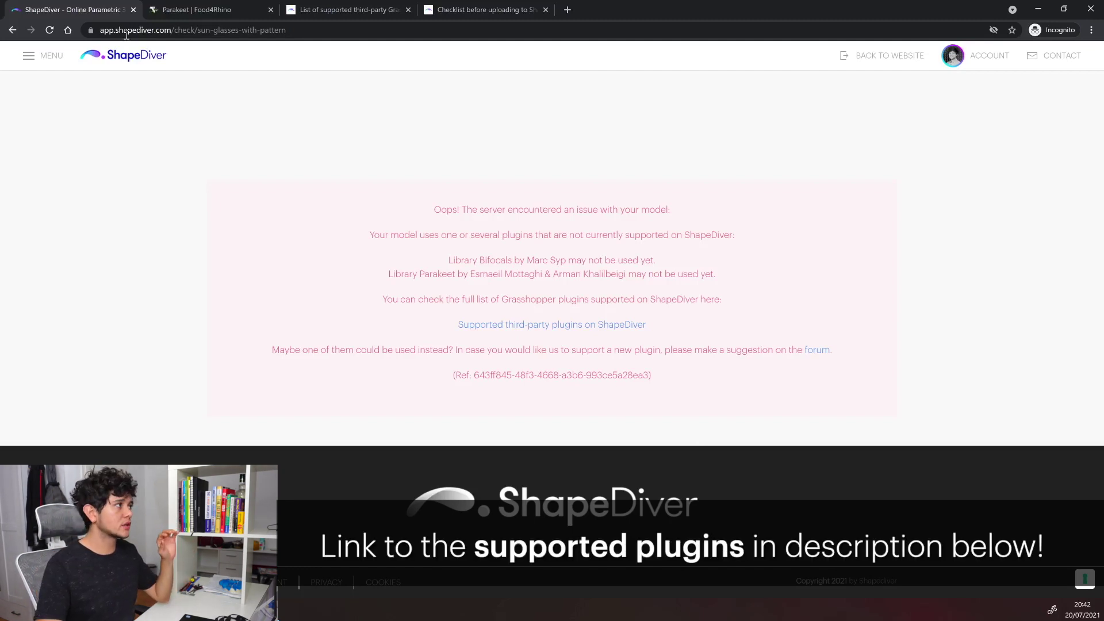
left_click(193, 10)
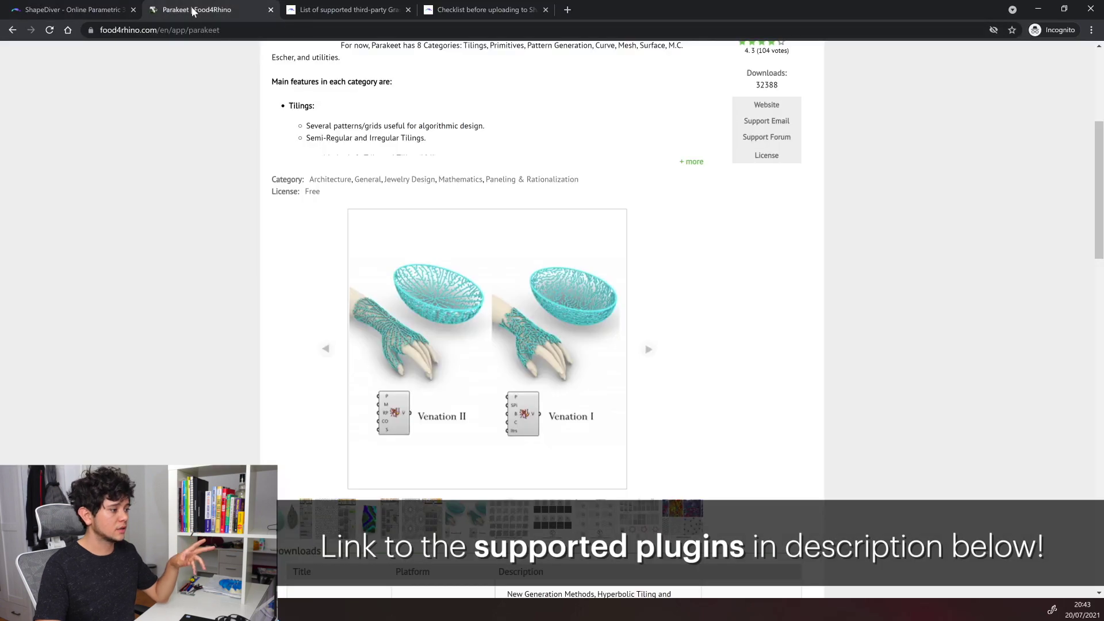
scroll(242, 296, "down", 3)
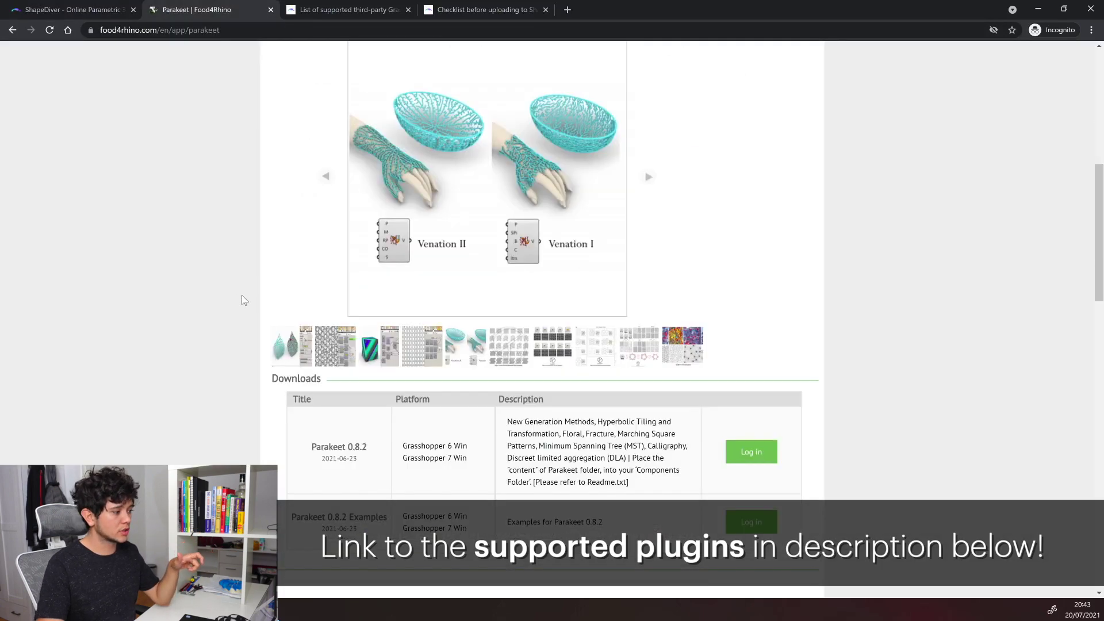
scroll(242, 300, "down", 1)
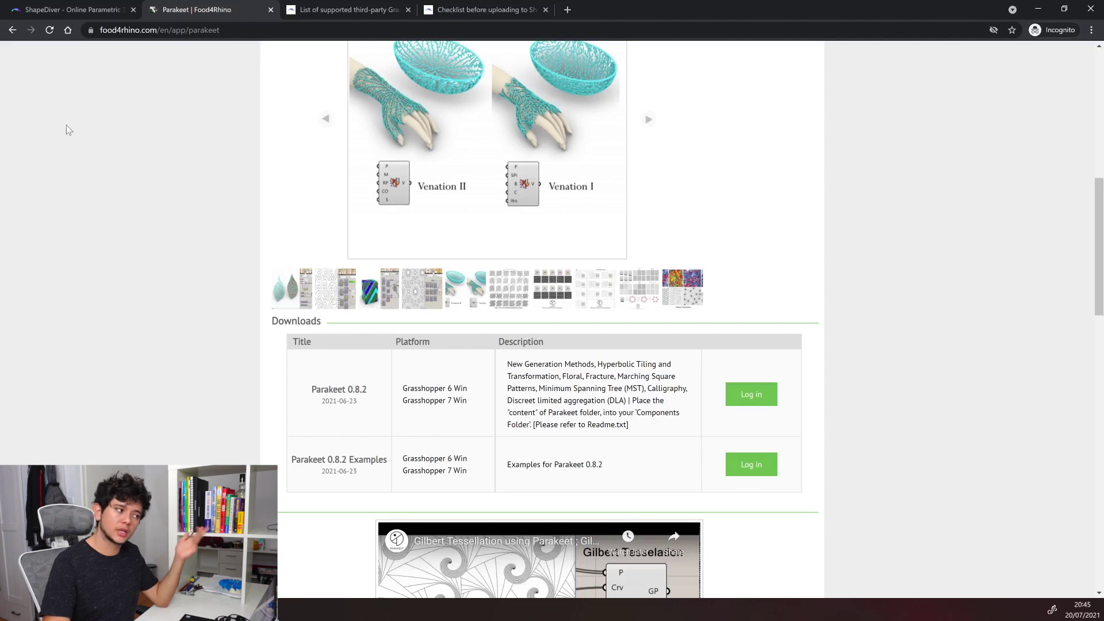
left_click(30, 8)
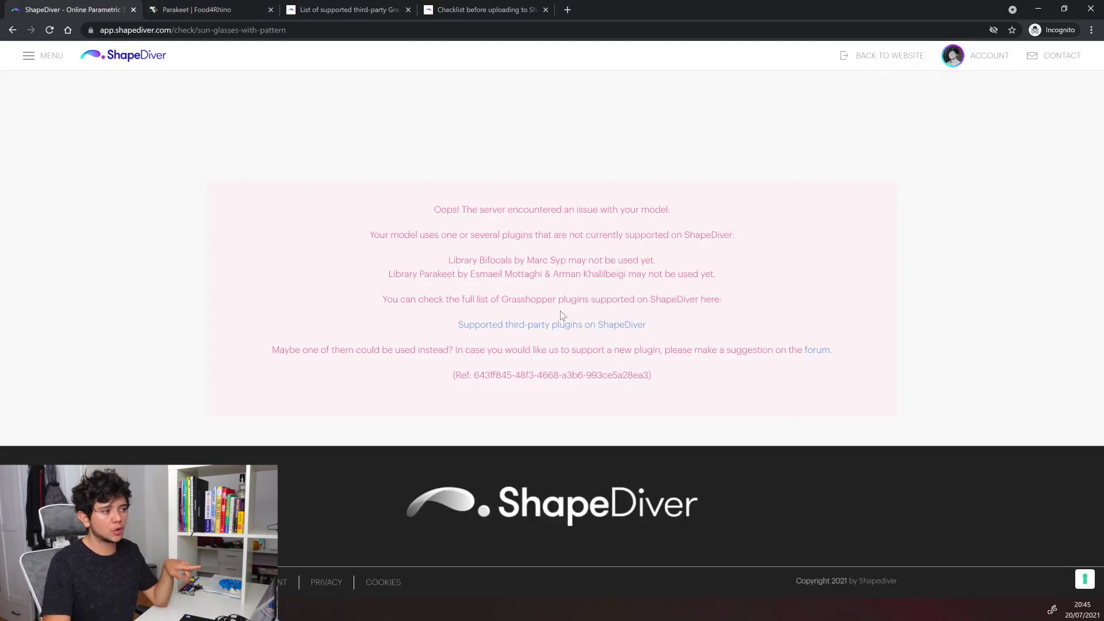
- Open the supported third-party plugins list, scroll down to Lunchbox, and return to the error tab
left_click(572, 325)
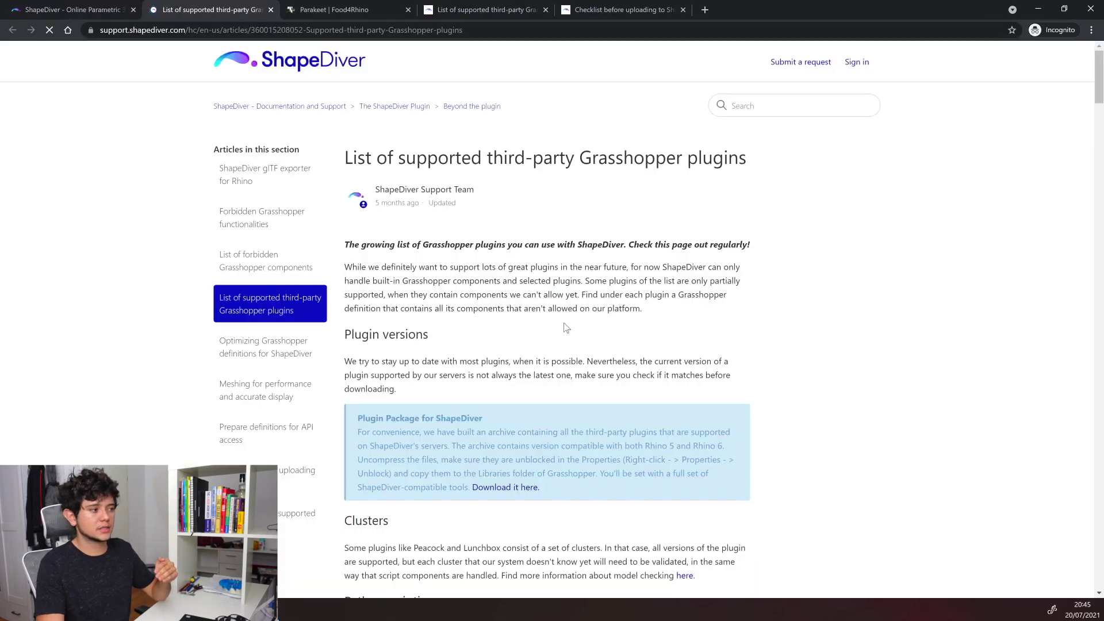
scroll(567, 328, "down", 3)
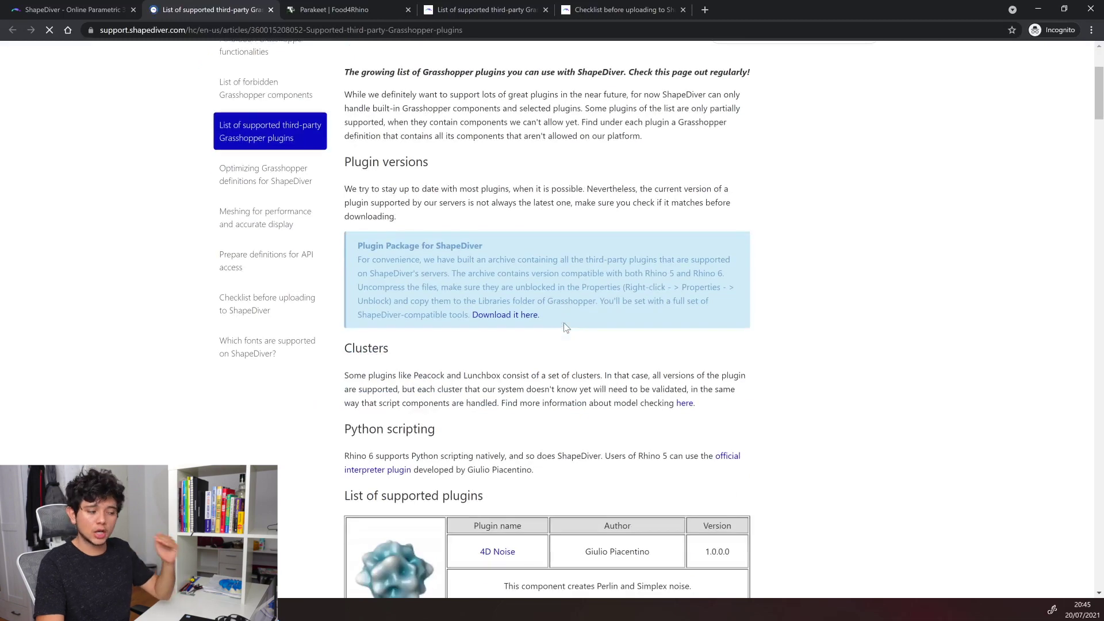
scroll(567, 328, "down", 6)
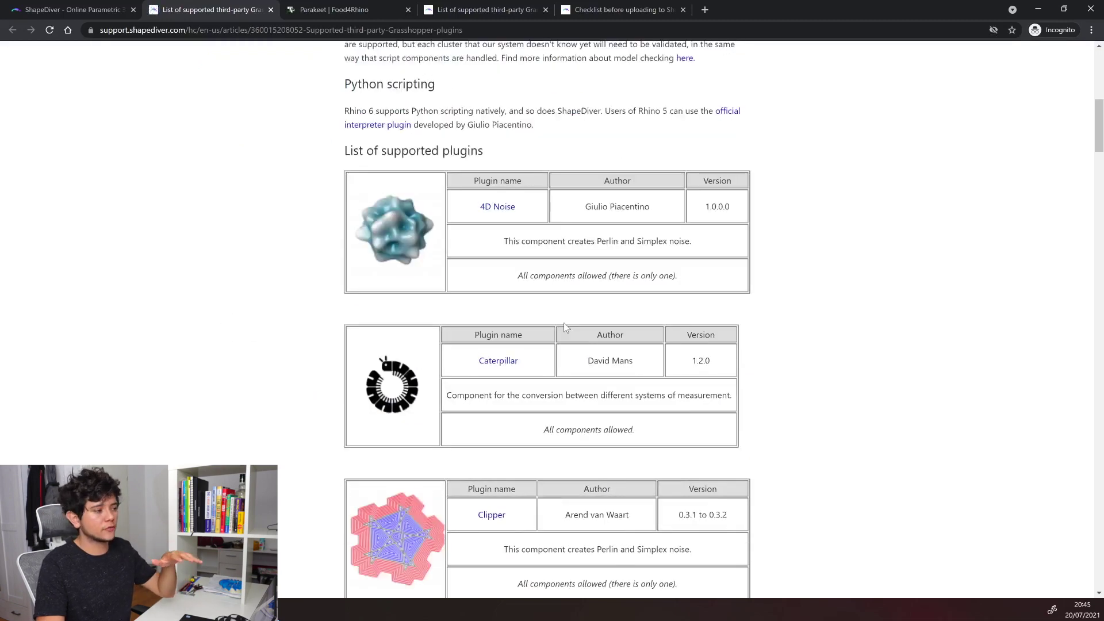
scroll(564, 323, "down", 3)
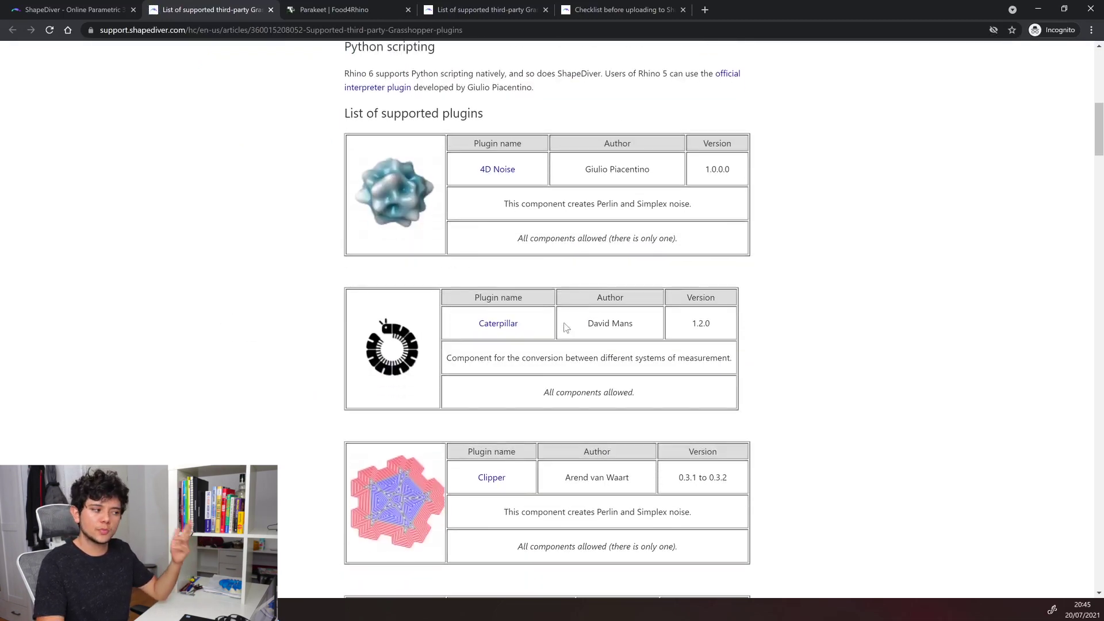
scroll(567, 328, "down", 20)
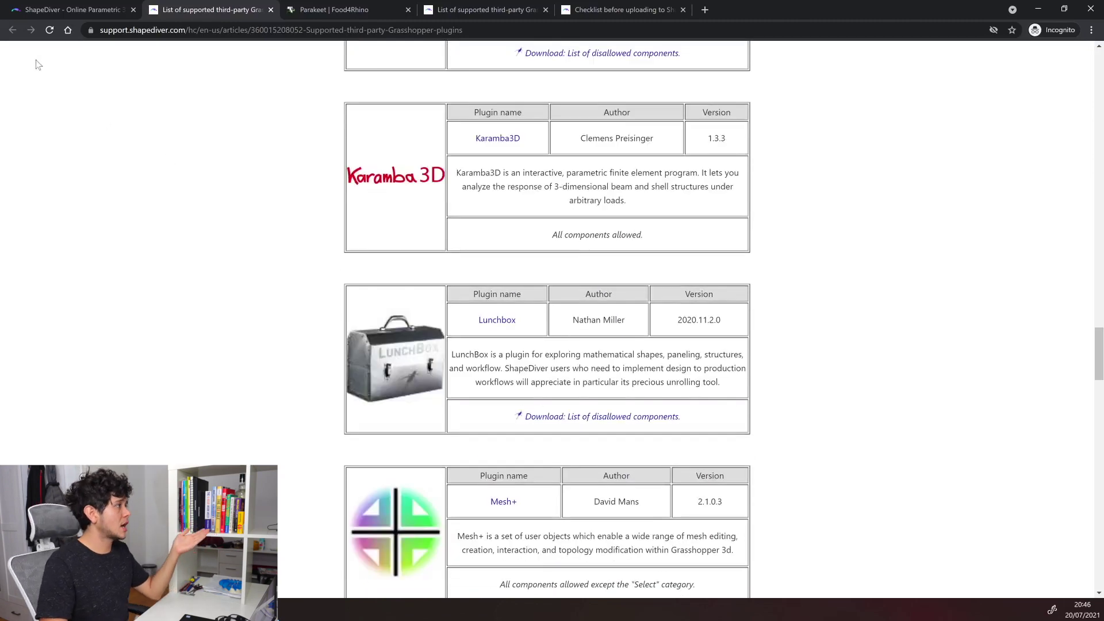
left_click(45, 11)
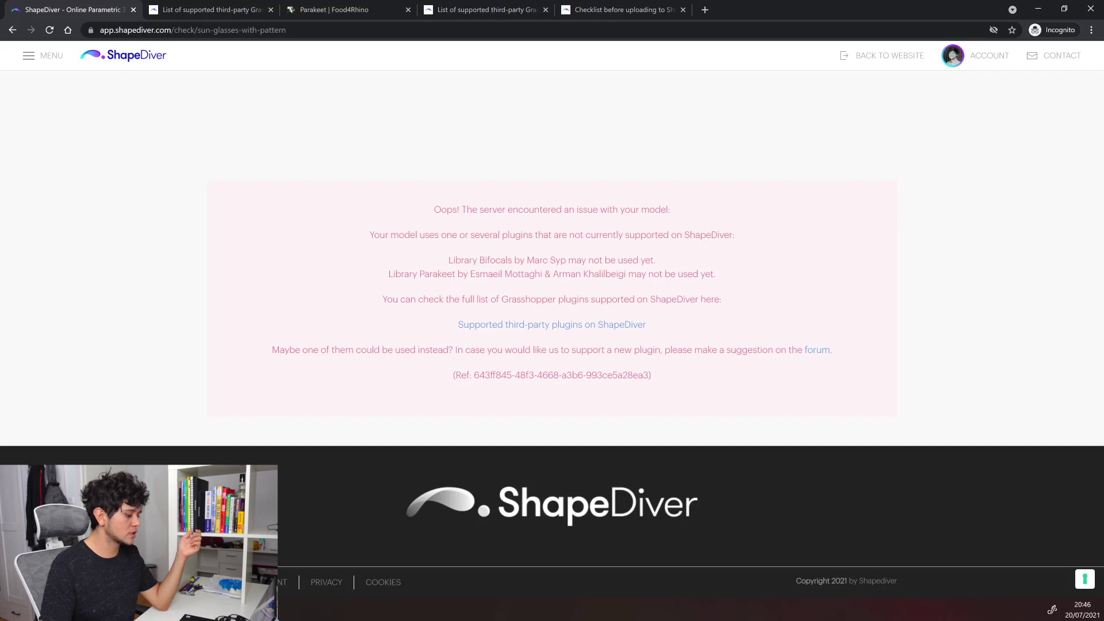
- Return to Grasshopper and expand the LunchBox tab's Panels dropdown
key("alt+Tab")
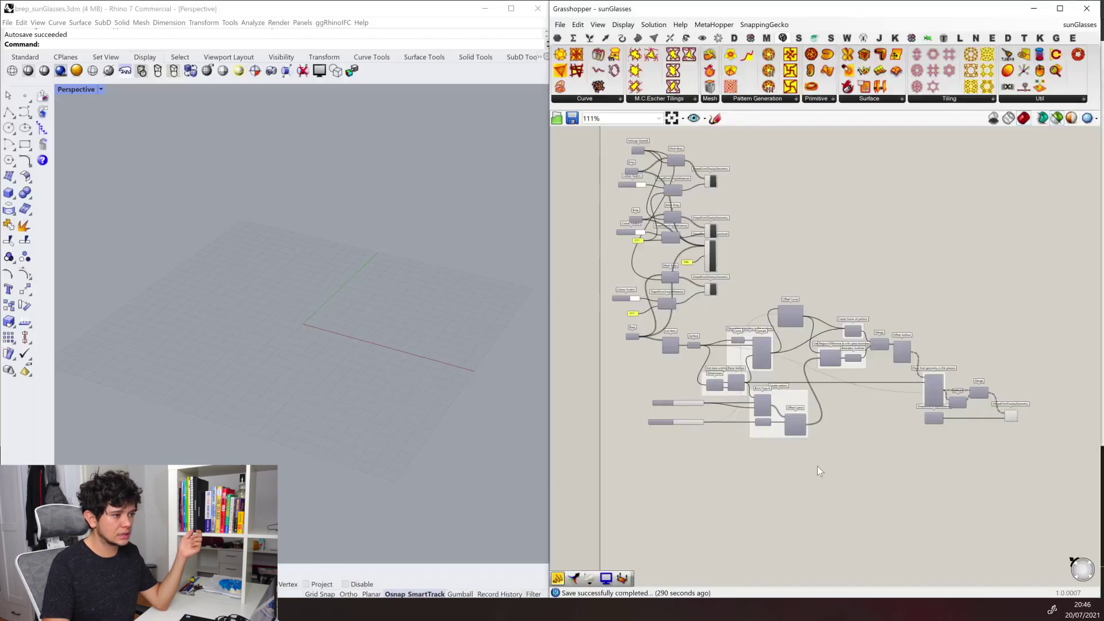
scroll(785, 440, "up", 5)
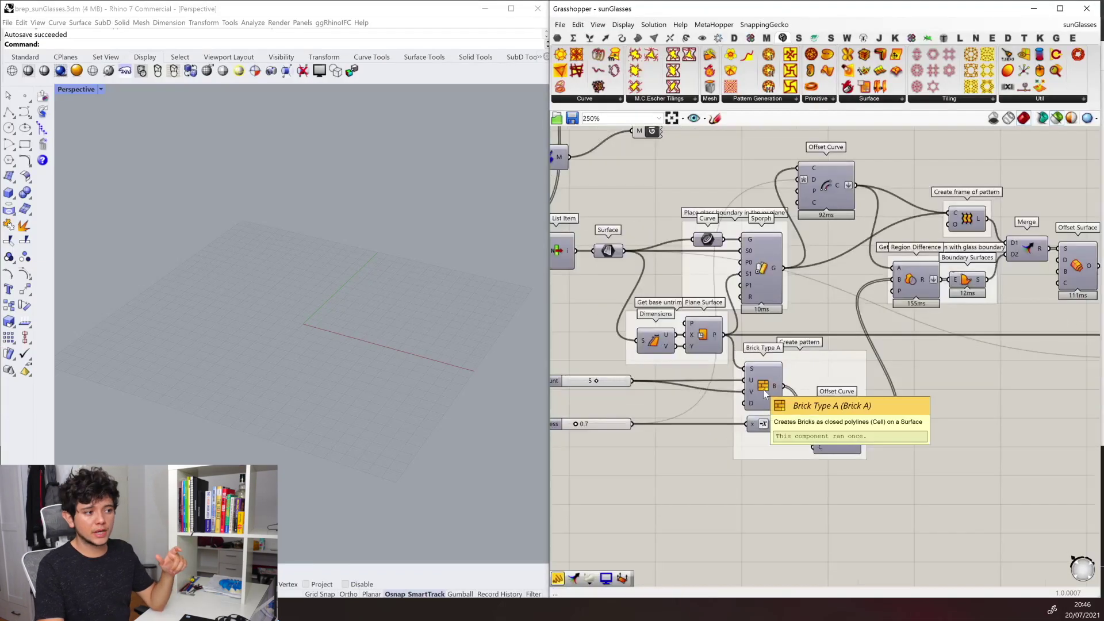
mouse_move(784, 39)
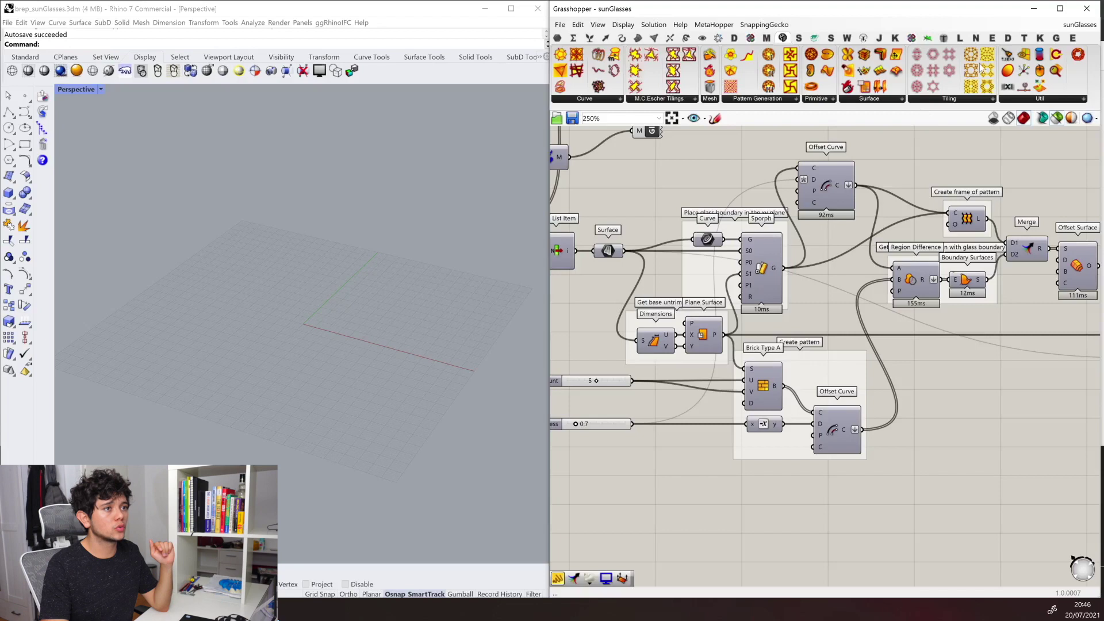
left_click(959, 39)
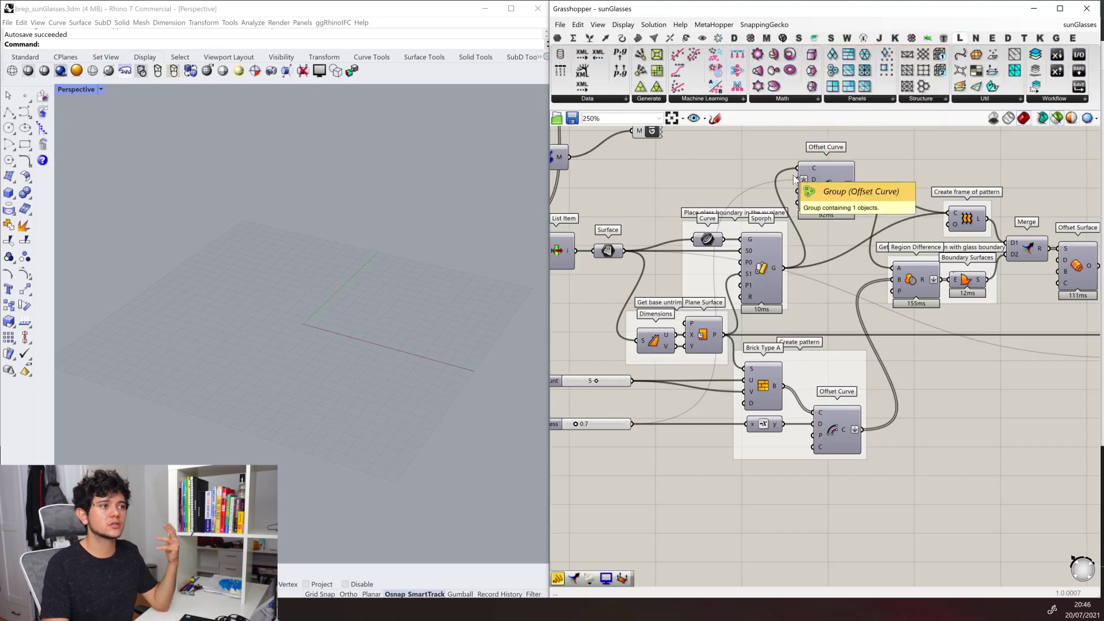
left_click(884, 100)
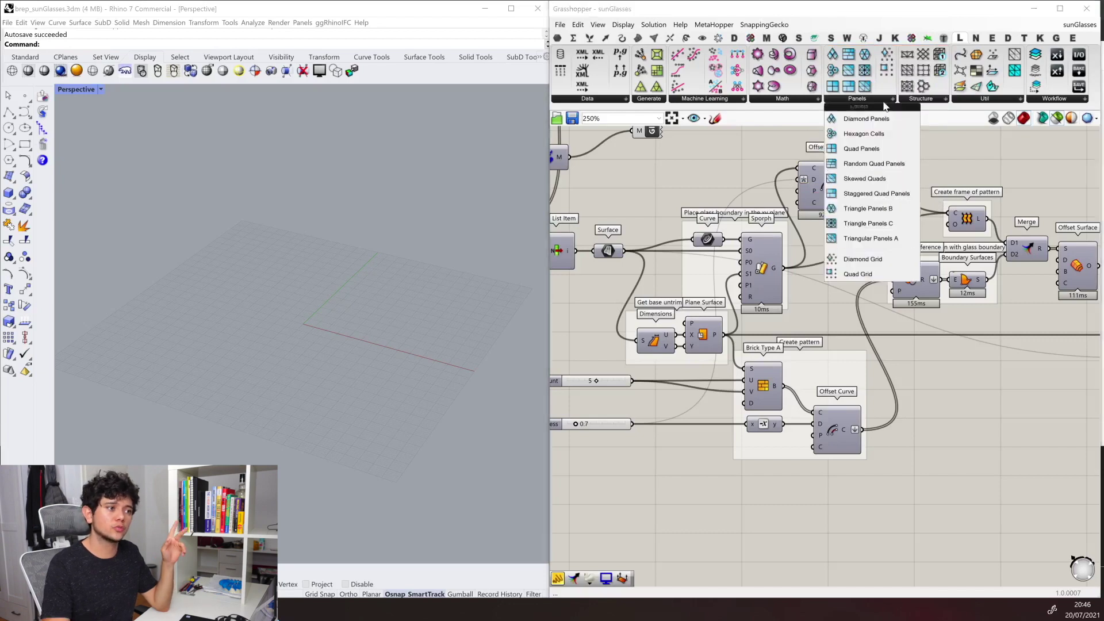
- Place Hexagon Cells, feed it Plane Surface P, and wire its cells into Offset Curve C
left_click(883, 138)
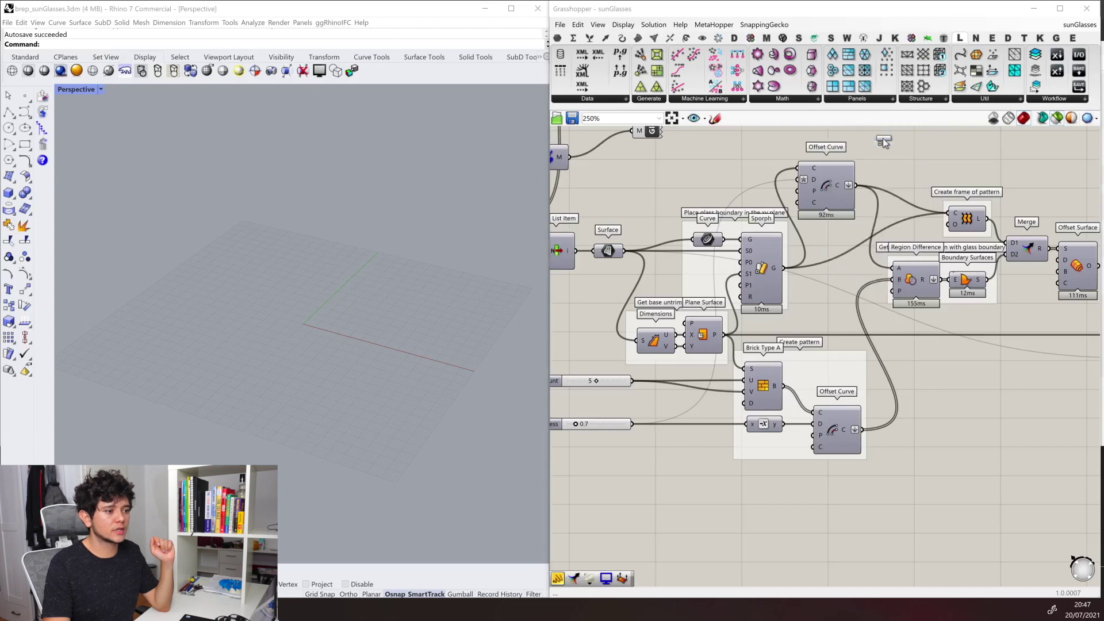
left_click(764, 481)
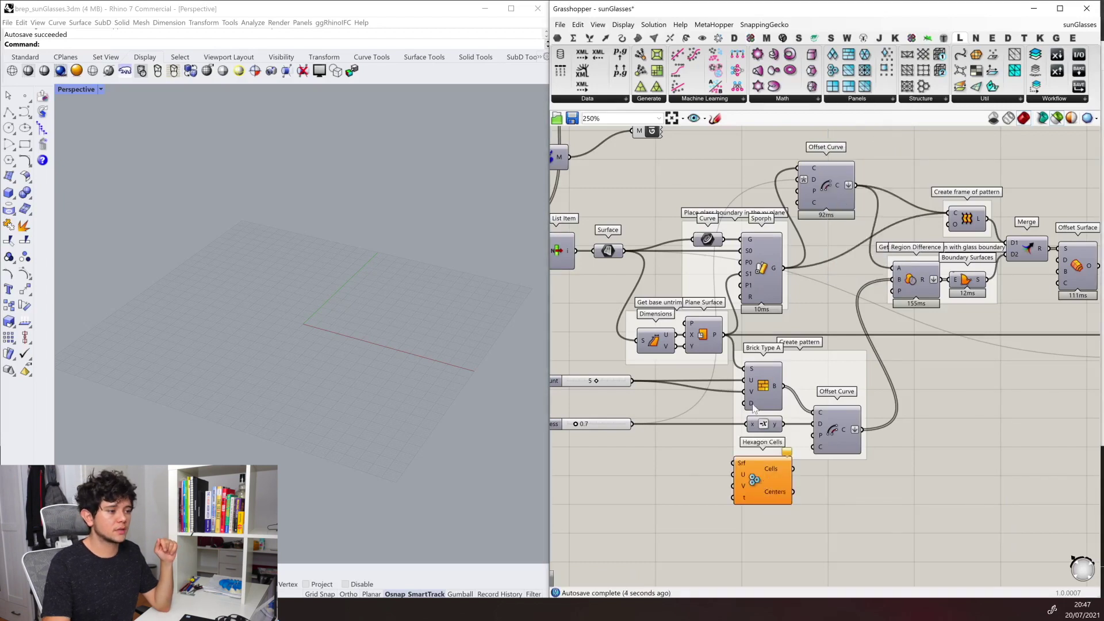
left_click_drag(724, 334, 735, 486)
left_click(750, 483)
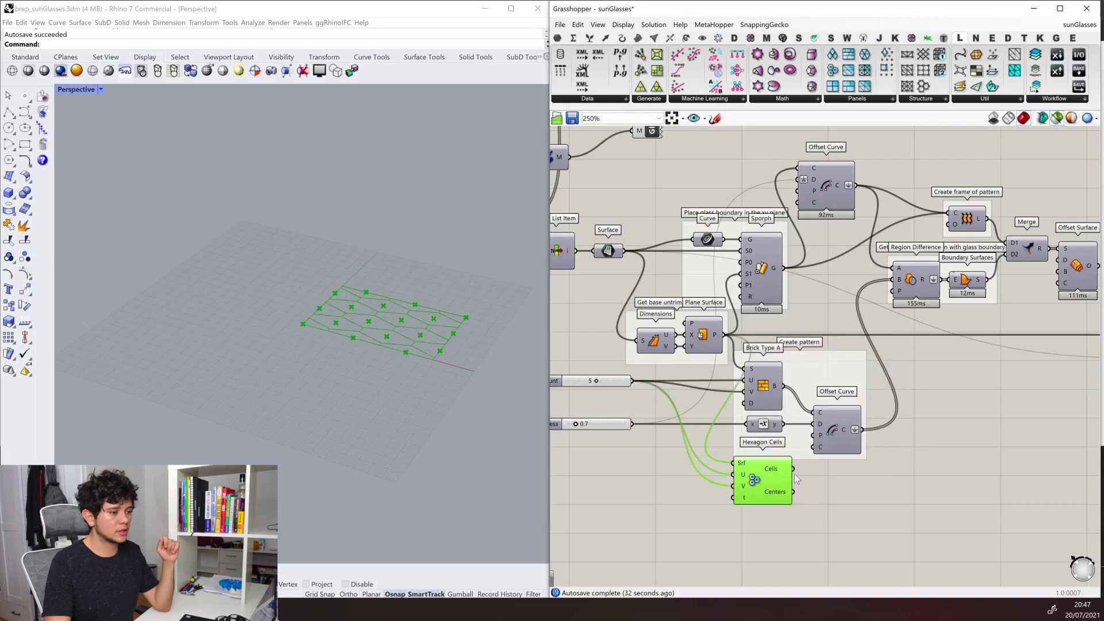
left_click_drag(811, 469, 821, 418)
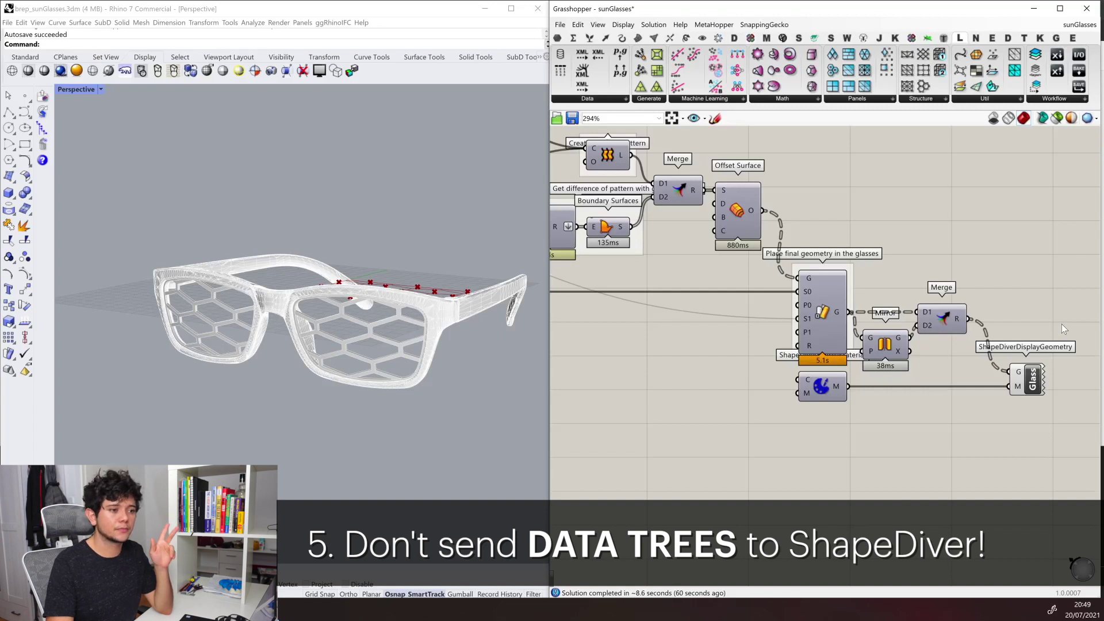
- Check the Merge output data tree, then Alt-drag a copy of ShapeDiverSimpleMaterial below the original
mouse_move(965, 326)
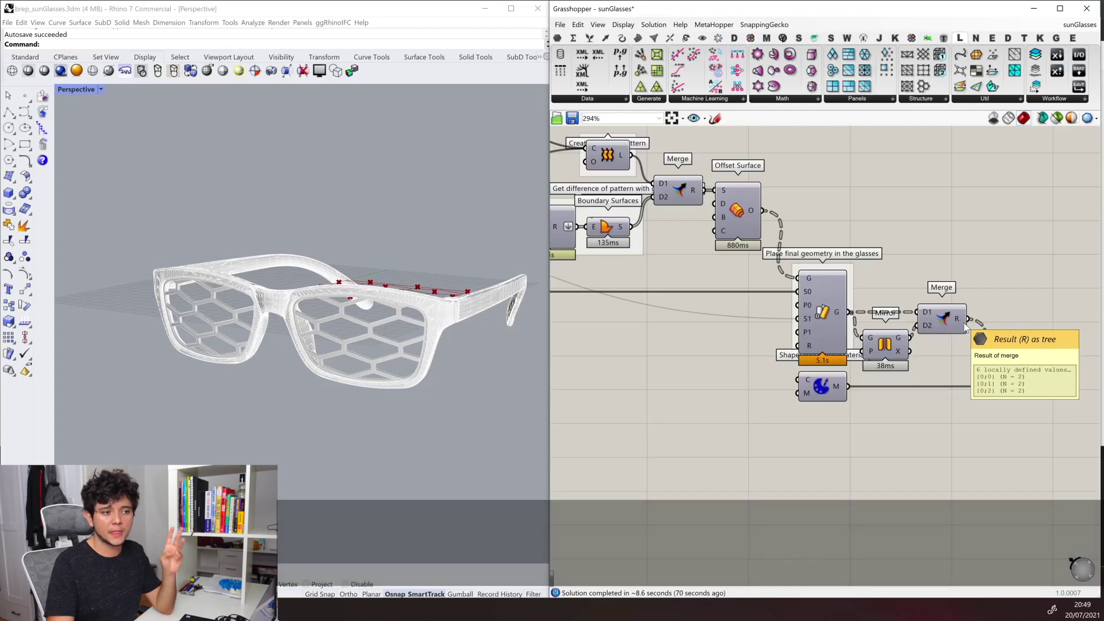
mouse_move(1033, 390)
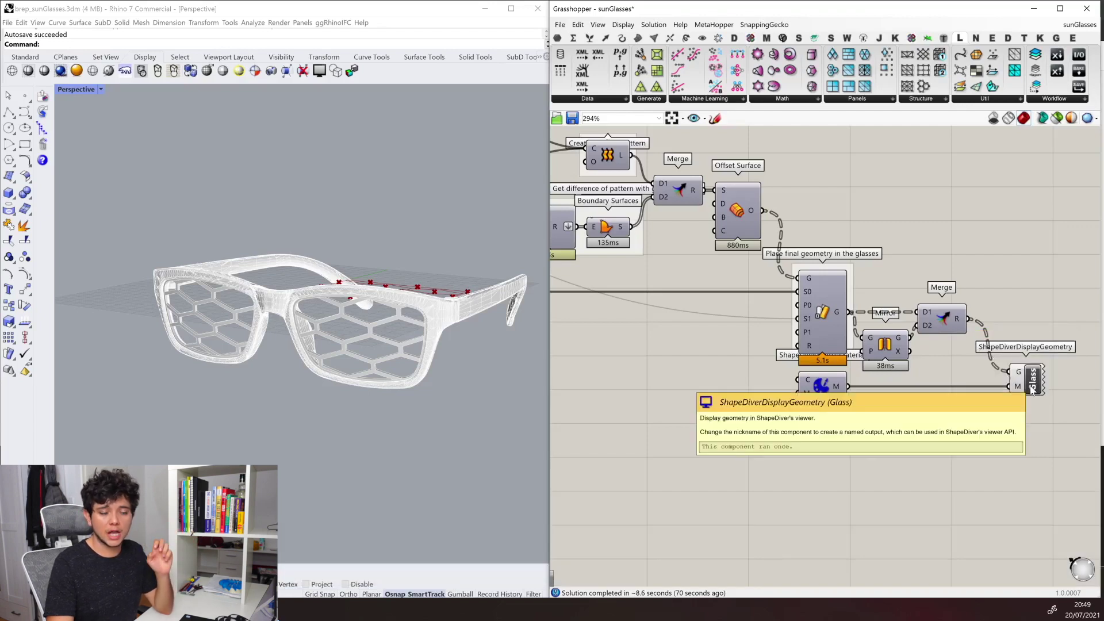
mouse_move(1020, 378)
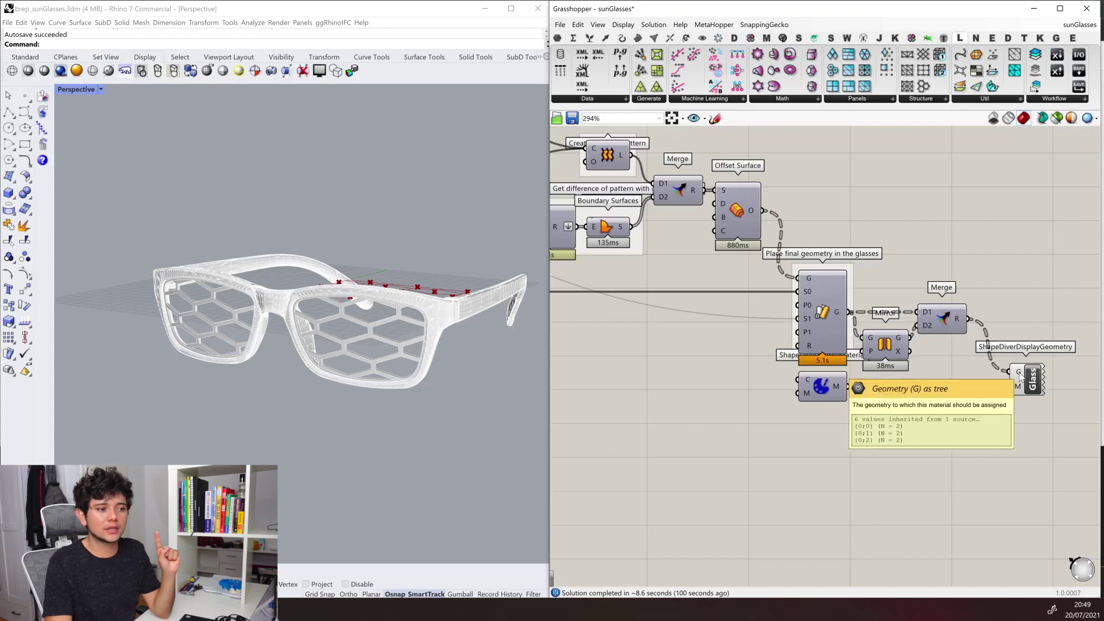
mouse_move(957, 319)
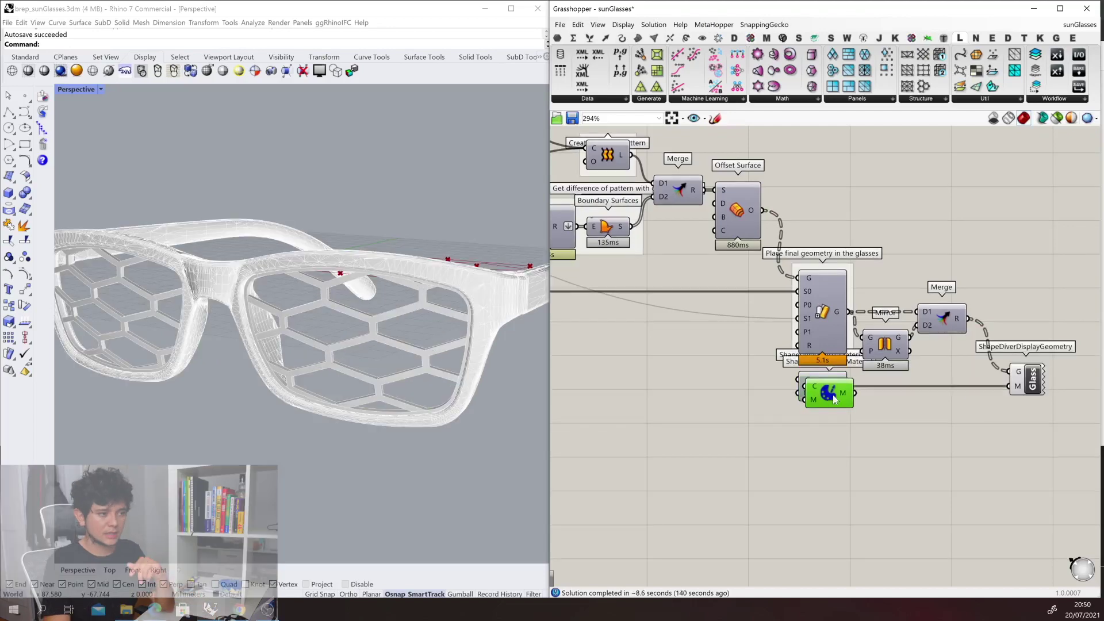
left_click_drag(822, 387, 826, 475, "alt")
- Add a Merge component combining the three material outputs
double_click(919, 467)
type("merge")
left_click(906, 455)
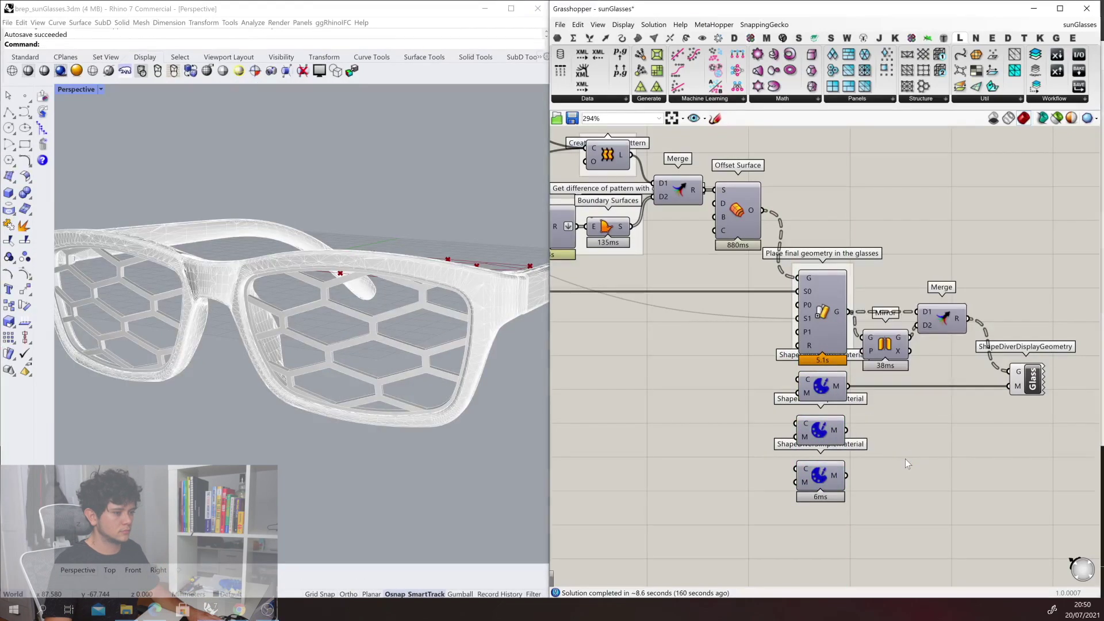
left_click_drag(906, 455, 1011, 386)
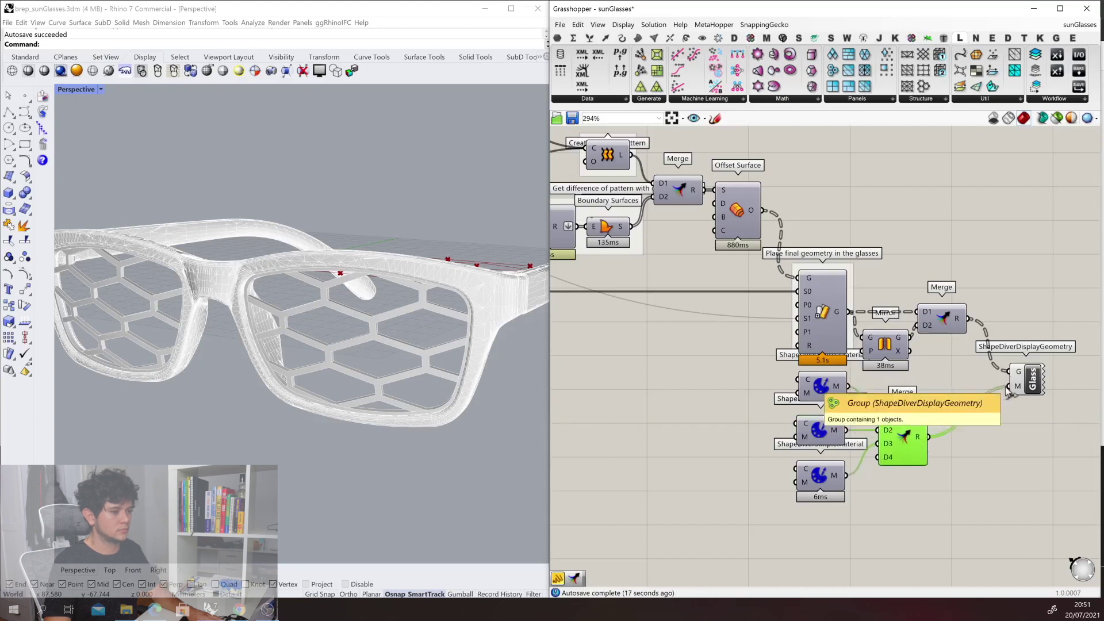
- Add a Colour Swatch wired to the first material's colour, and copy it below
double_click(719, 433)
type("color swatch")
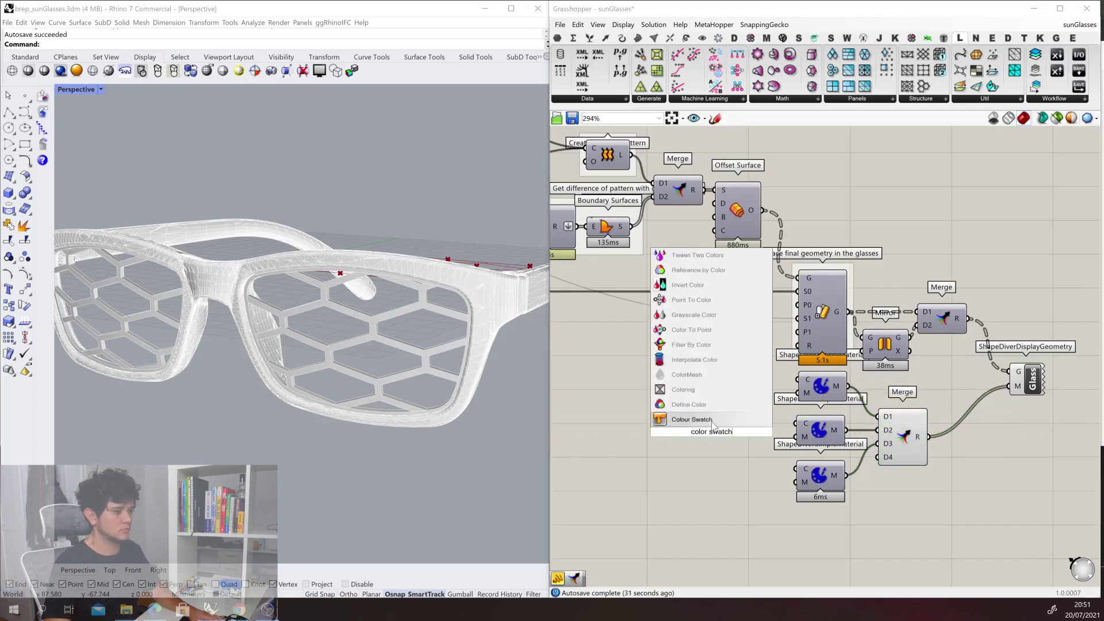
left_click(712, 419)
left_click_drag(690, 432, 799, 380)
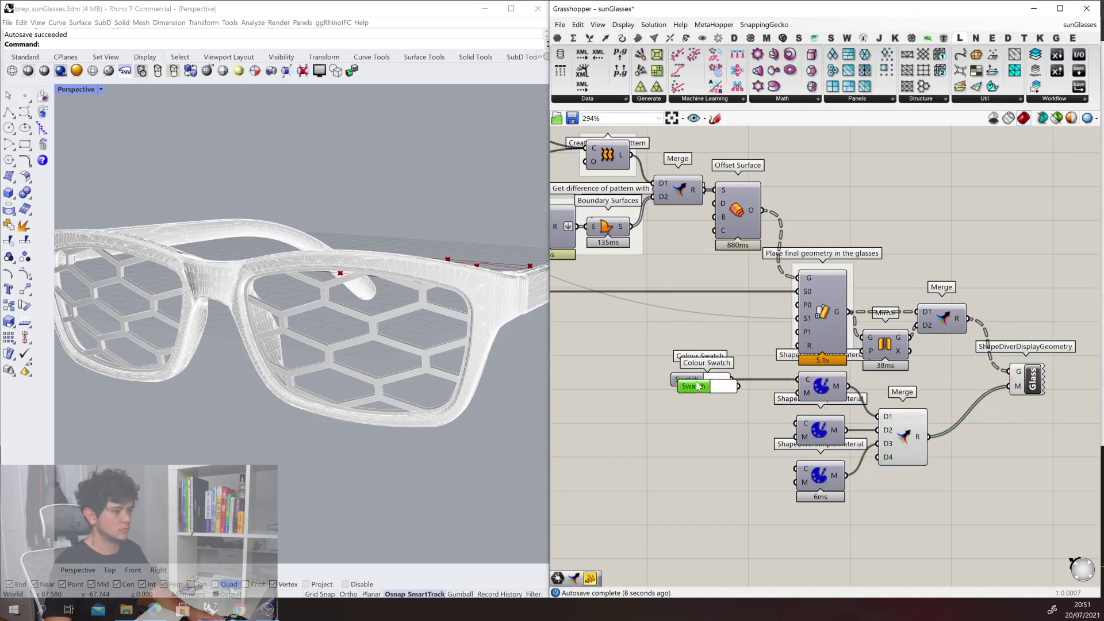
left_click_drag(688, 383, 688, 473, "alt")
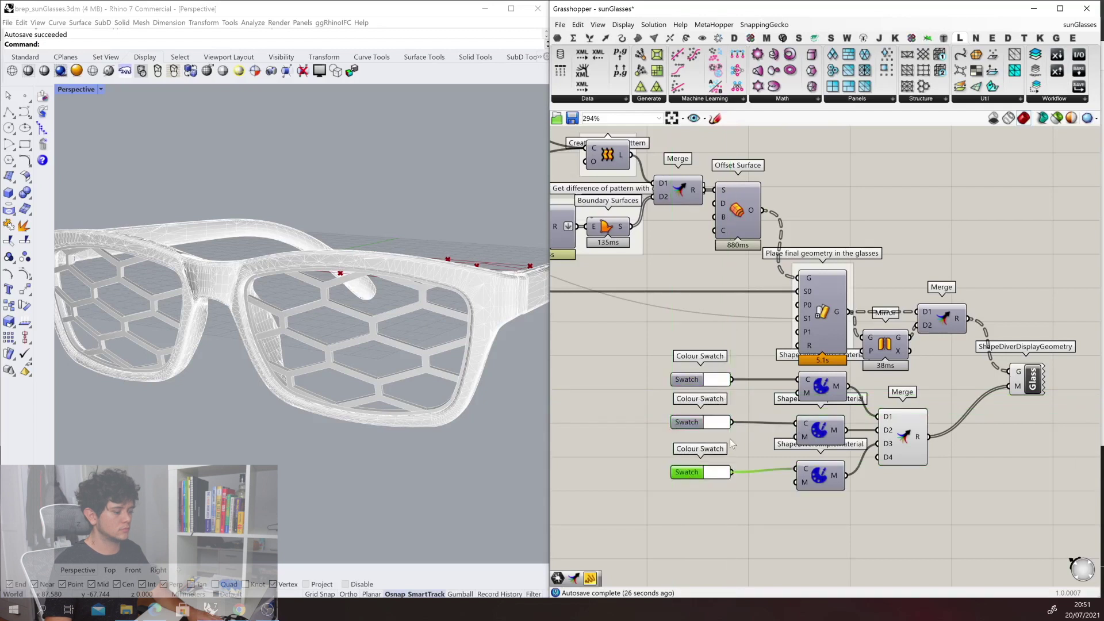
- Set the swatches to magenta, light blue and yellow, then select all three
left_click(716, 422)
left_click(772, 430)
left_click(713, 472)
left_click(809, 457)
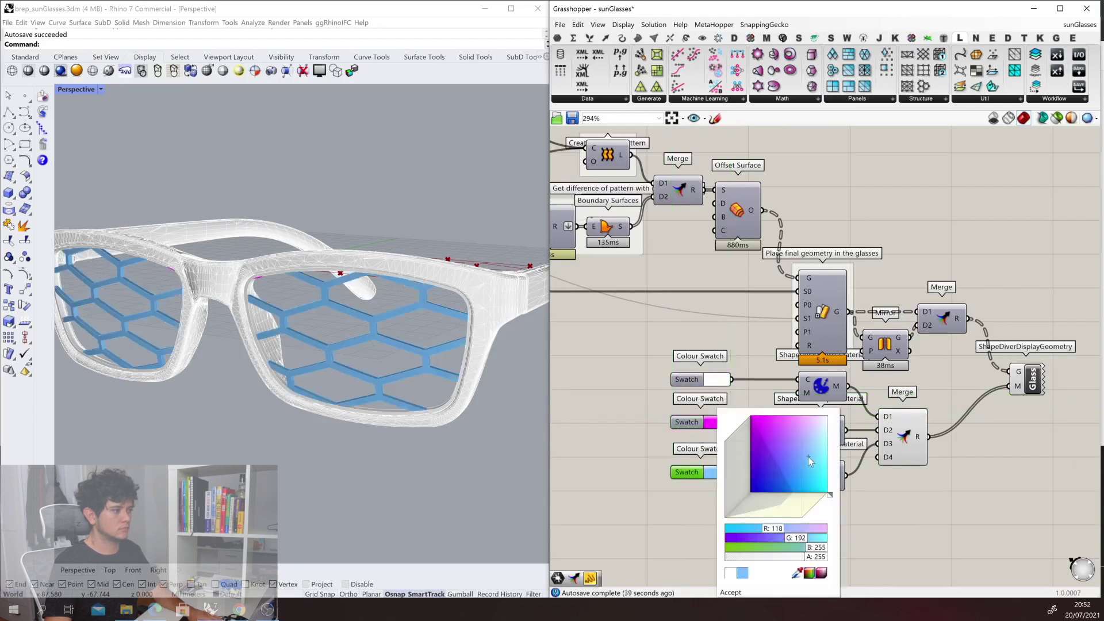
left_click(713, 379)
left_click_drag(773, 520, 727, 520)
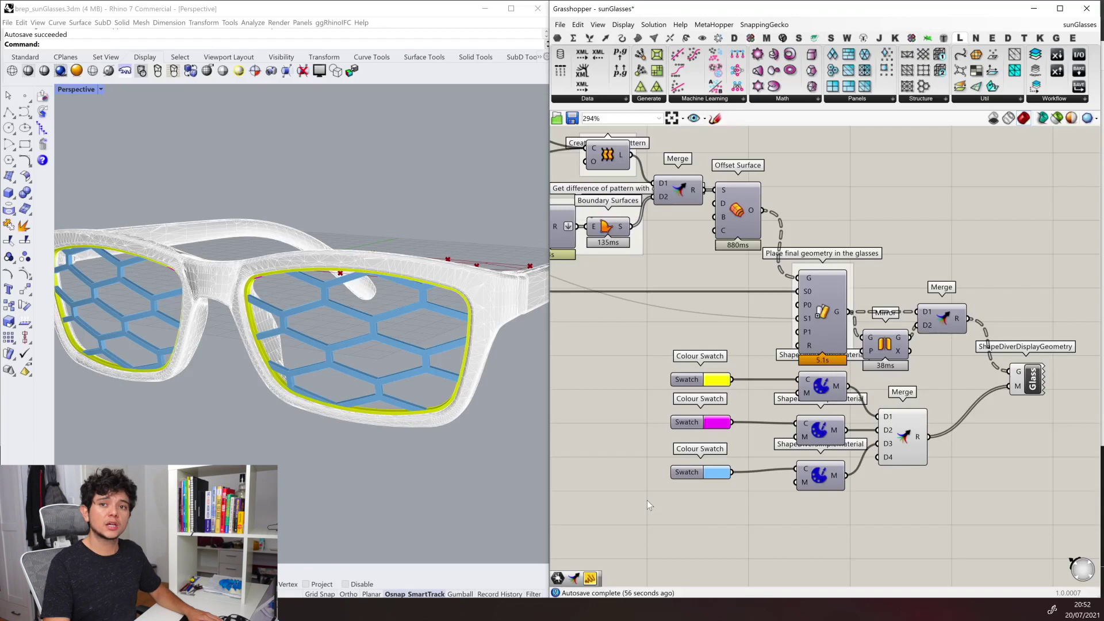
left_click_drag(636, 341, 778, 524)
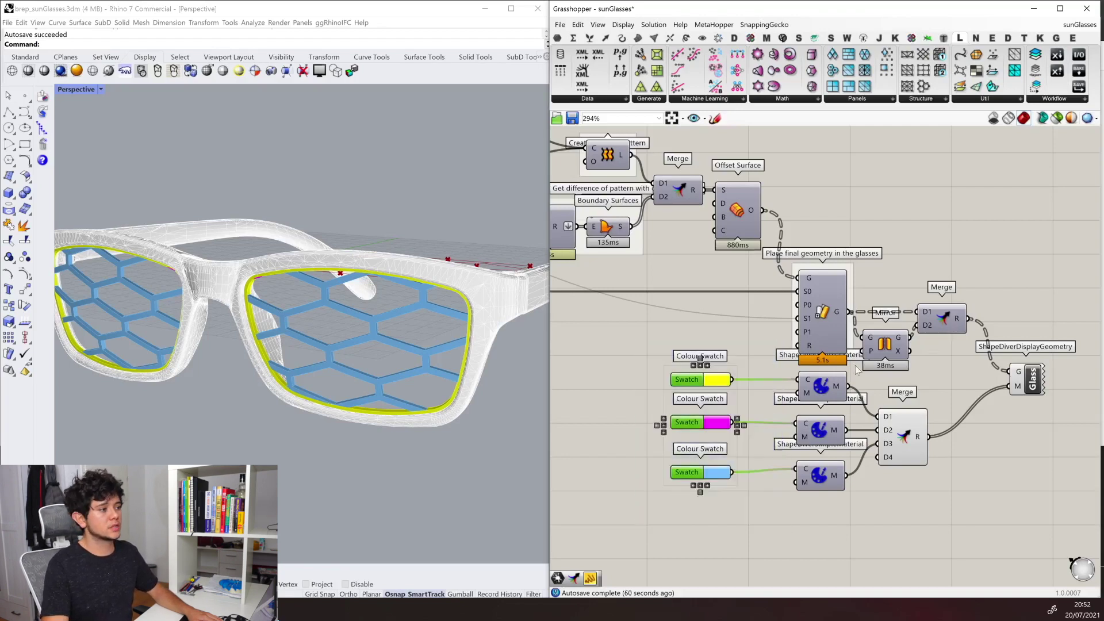
scroll(403, 345, "up", 2)
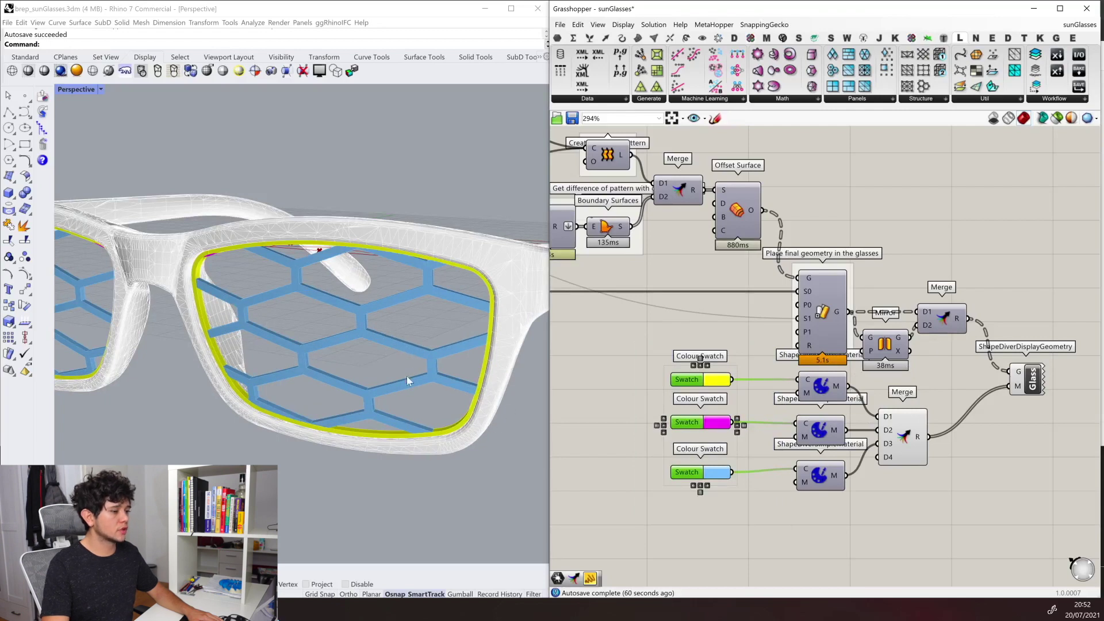
scroll(218, 286, "up", 3)
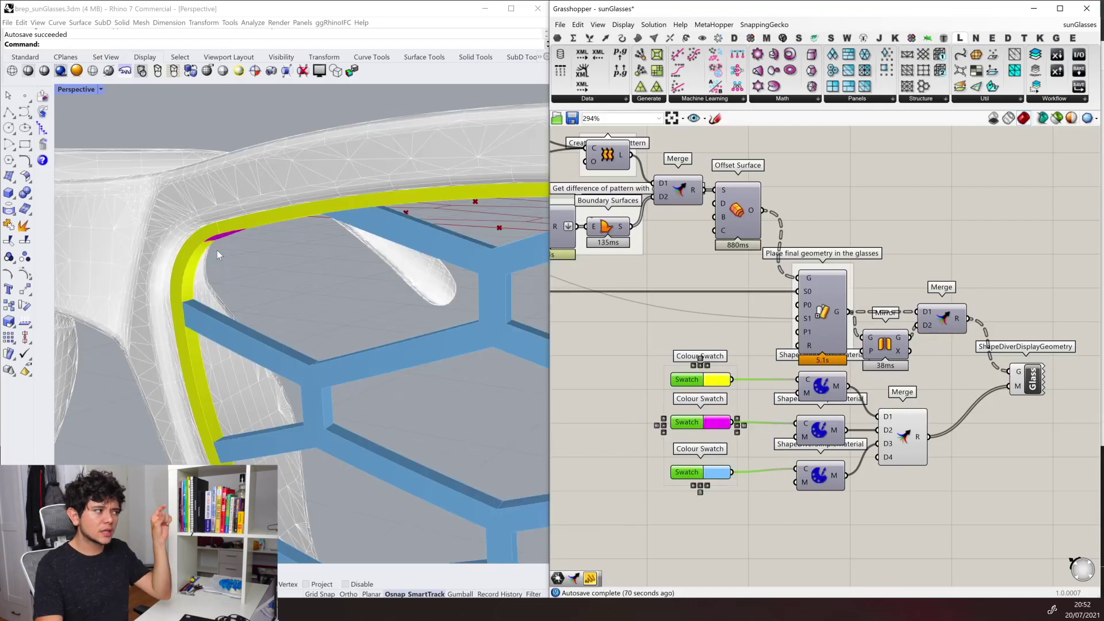
scroll(210, 237, "up", 2)
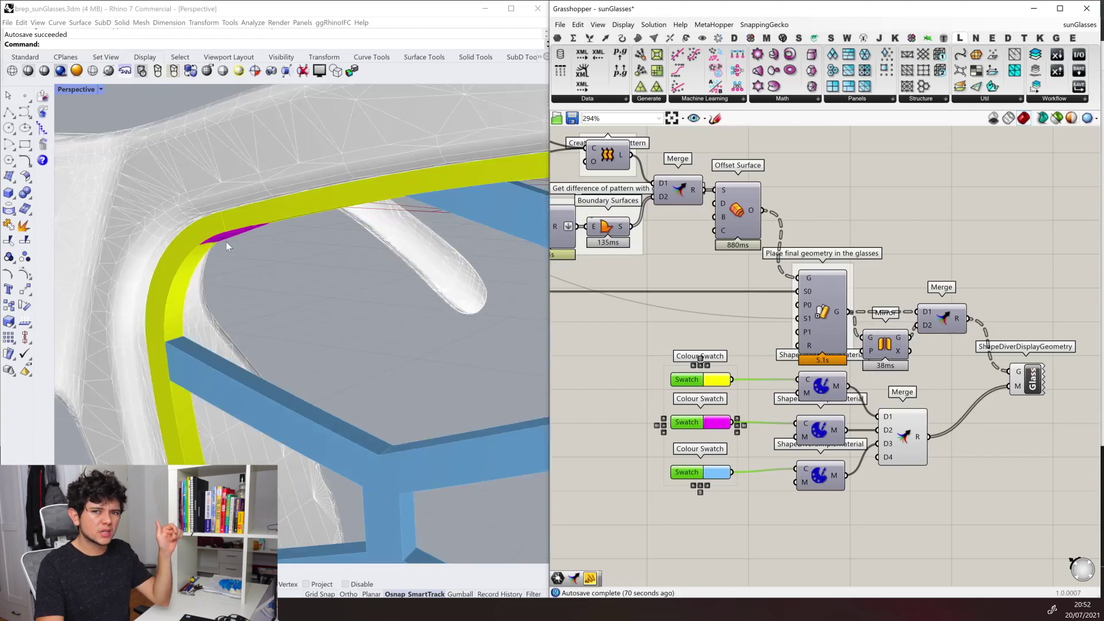
scroll(196, 242, "down", 5)
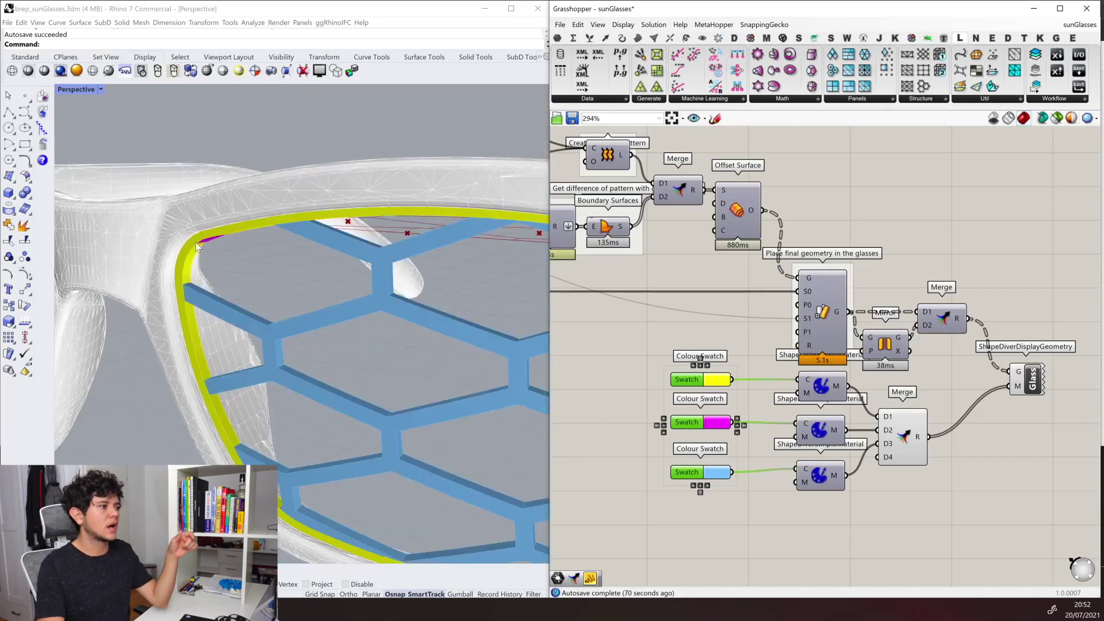
scroll(763, 317, "down", 3)
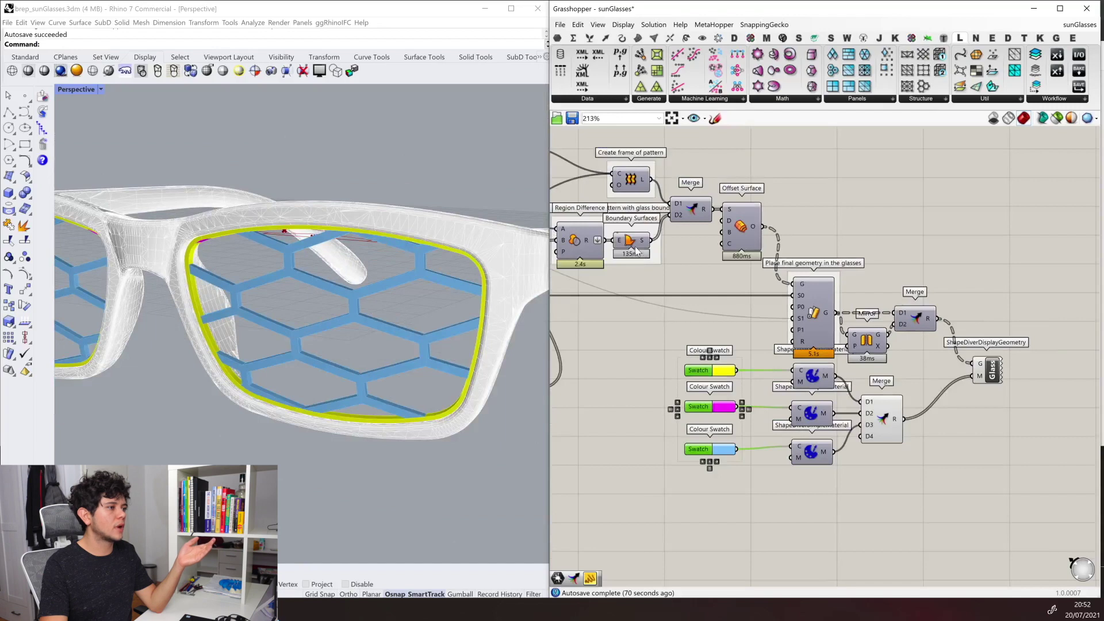
mouse_move(661, 255)
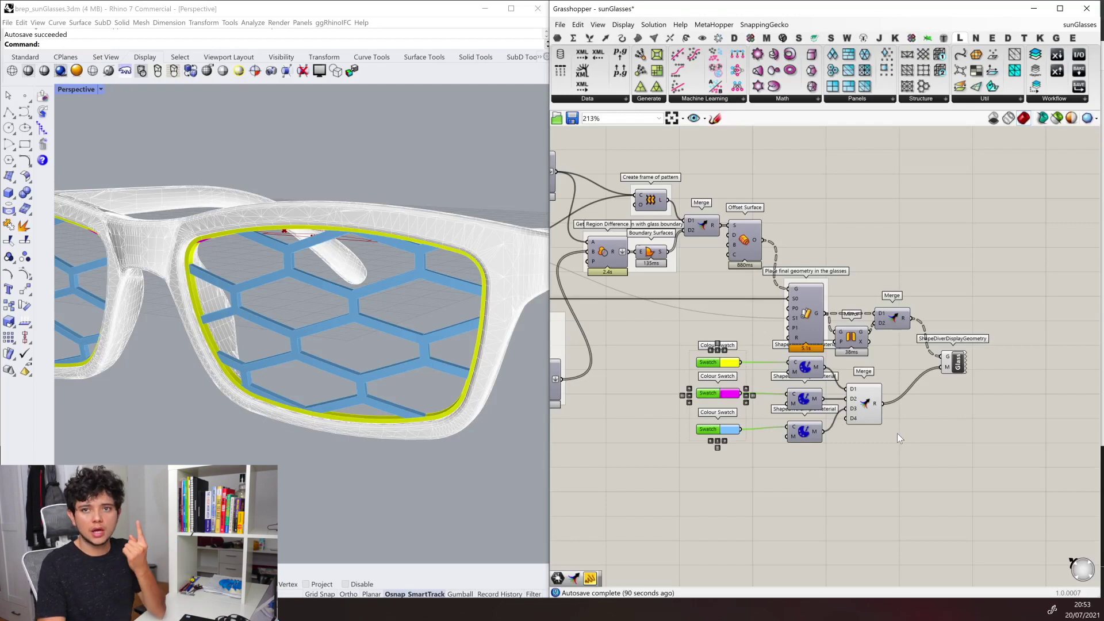
- Connect only the yellow material to Glass M and flatten Merge's R output
left_click_drag(824, 367, 947, 368)
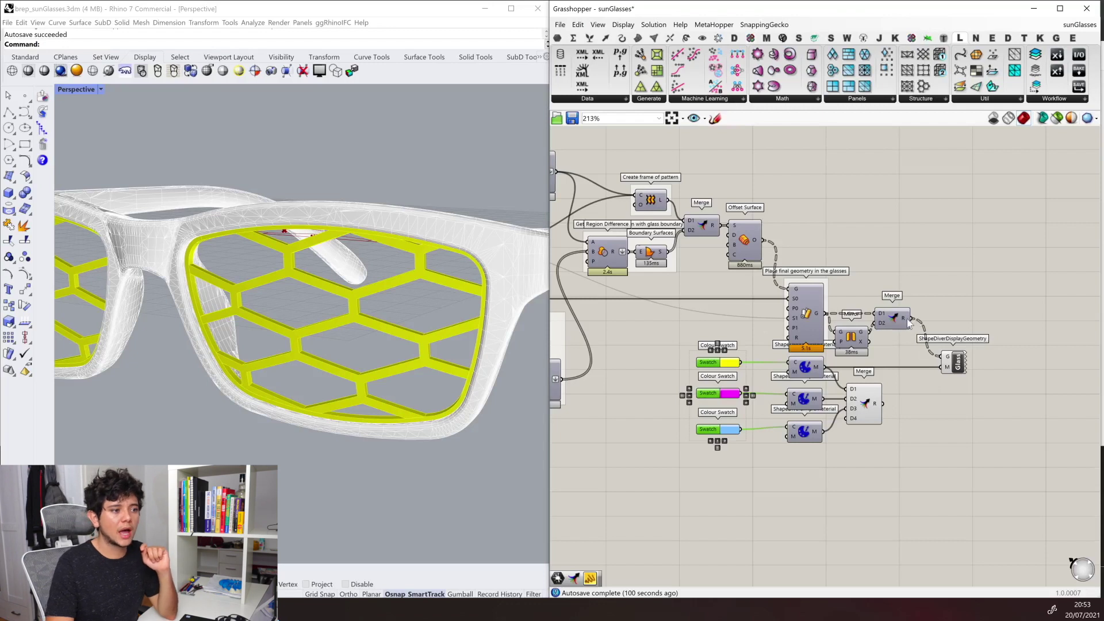
mouse_move(907, 324)
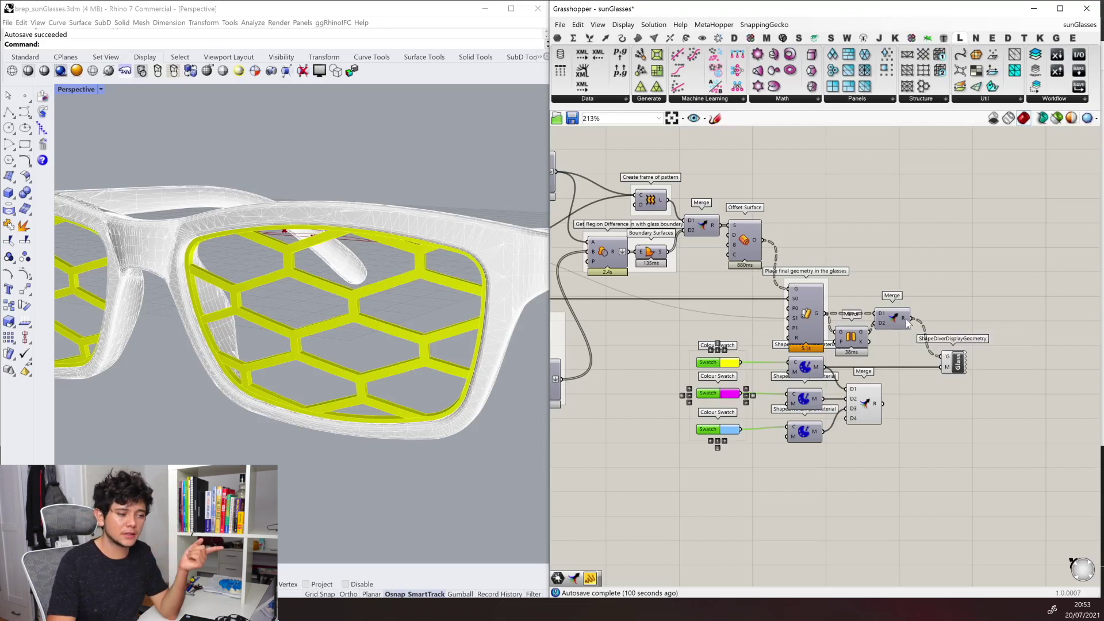
right_click(907, 319)
left_click(931, 371)
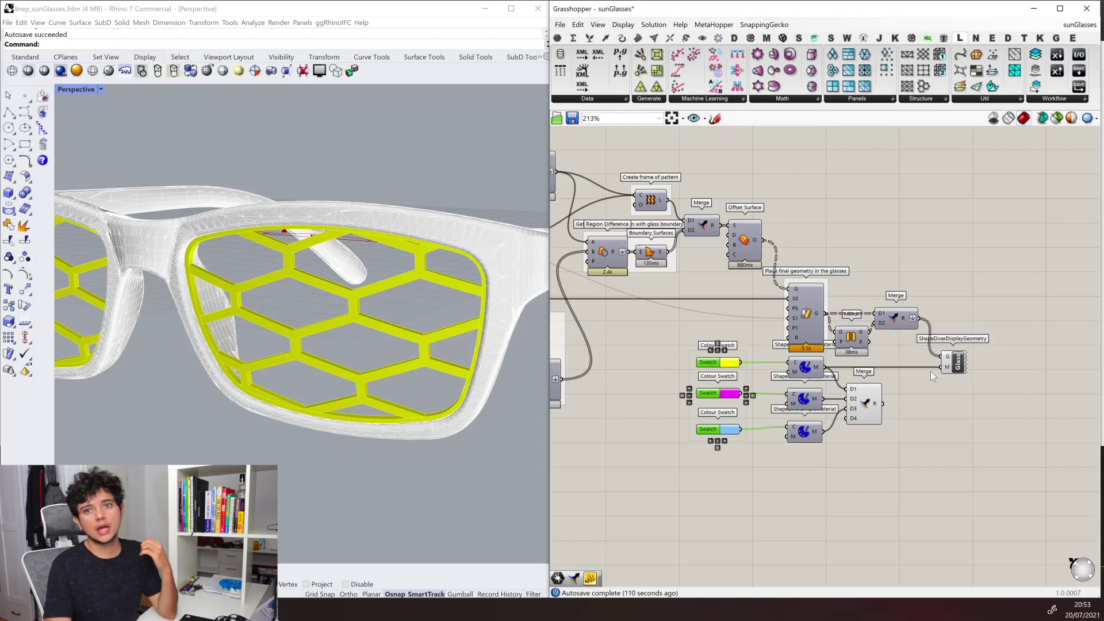